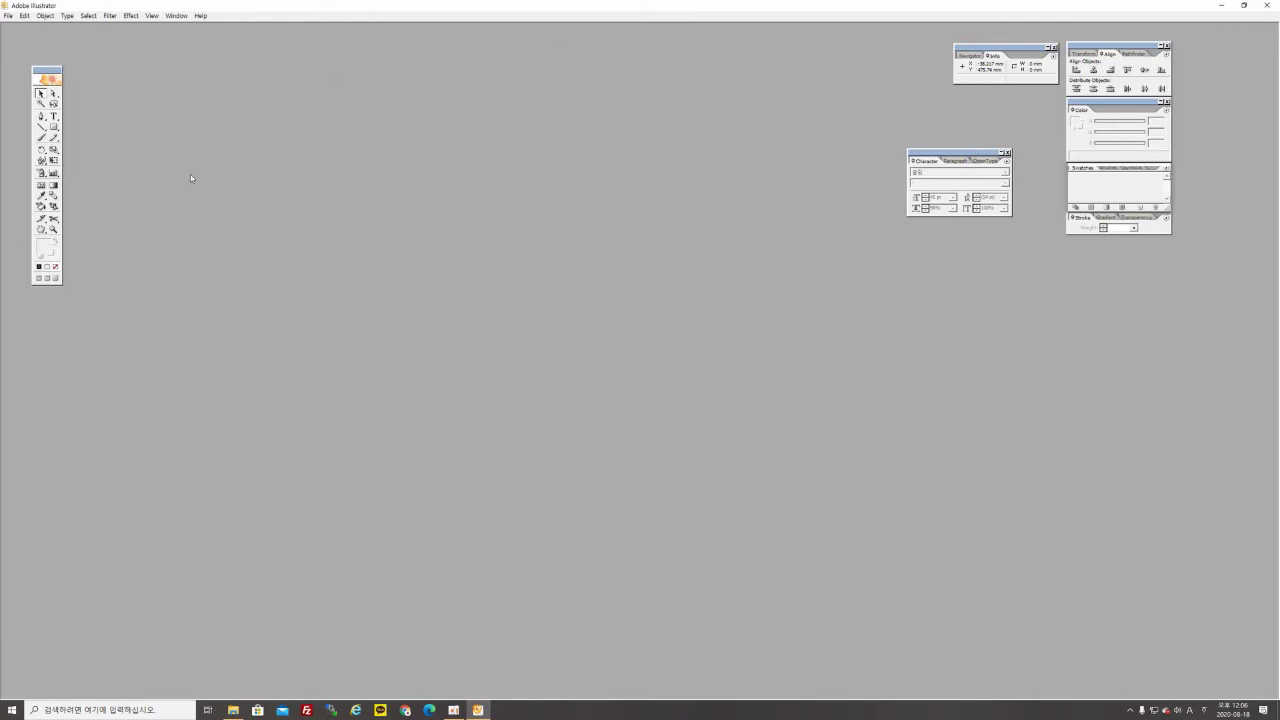
Step: Move the Character palette directly beneath the Info palette
{"action": "left_click_drag", "start_coordinate": [958, 158], "coordinate": [1008, 104]}
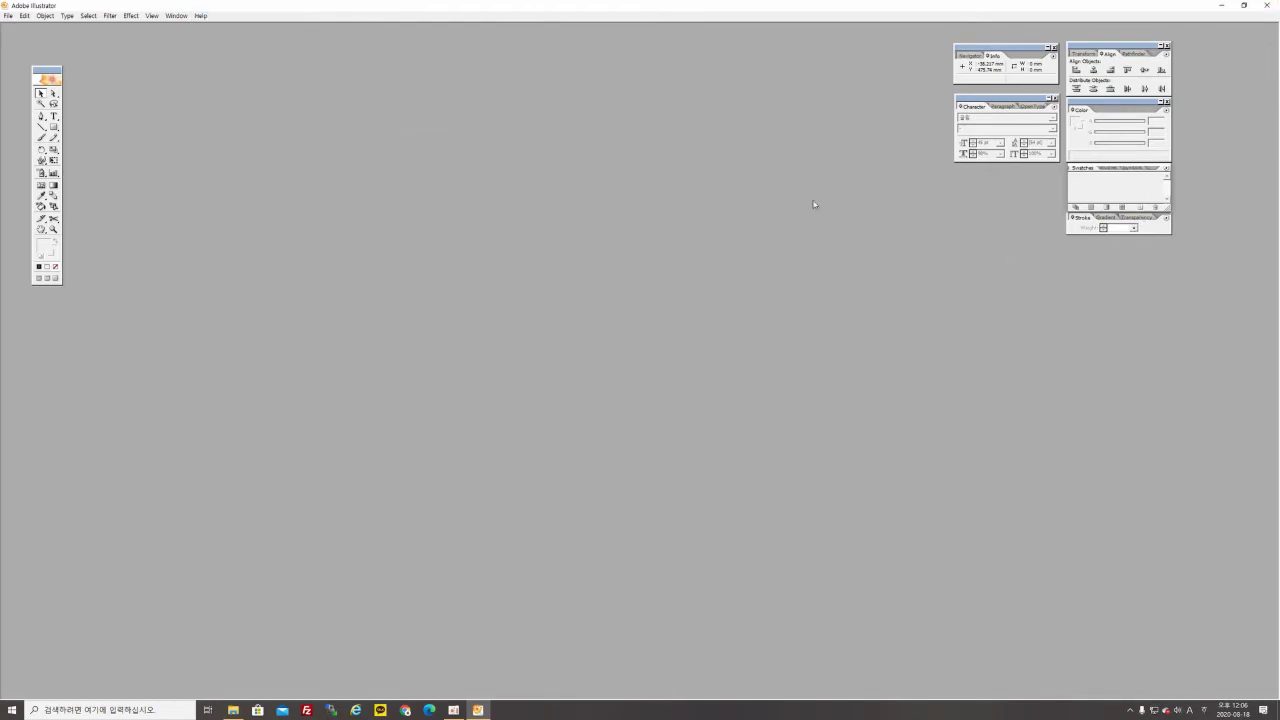
Step: Show the Actions palette and hide it again
{"action": "left_click", "coordinate": [178, 17]}
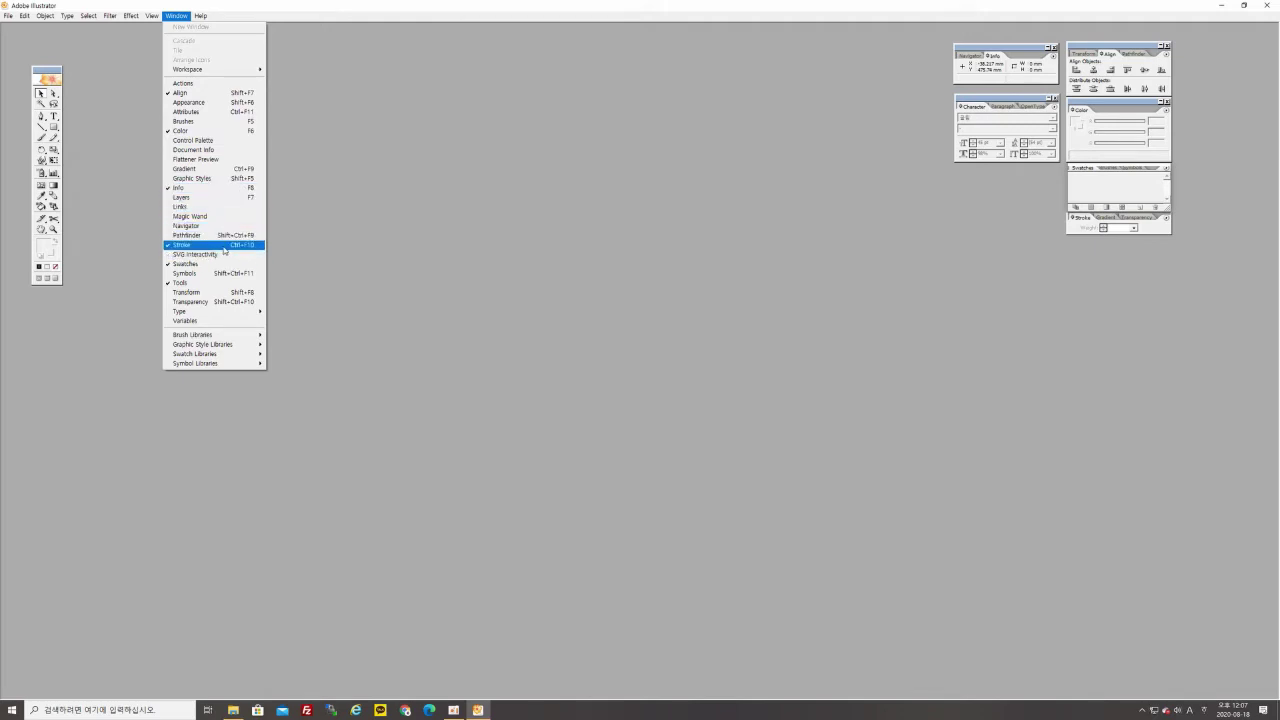
{"action": "left_click", "coordinate": [227, 86]}
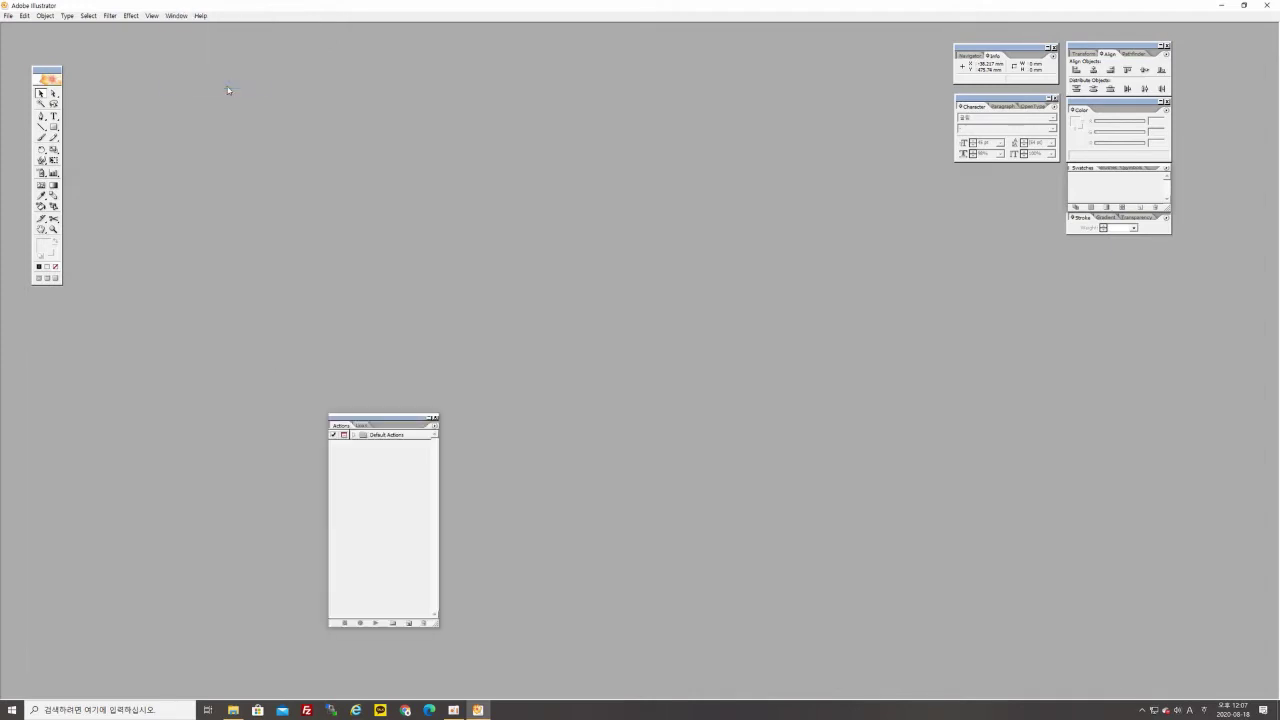
{"action": "left_click", "coordinate": [173, 17]}
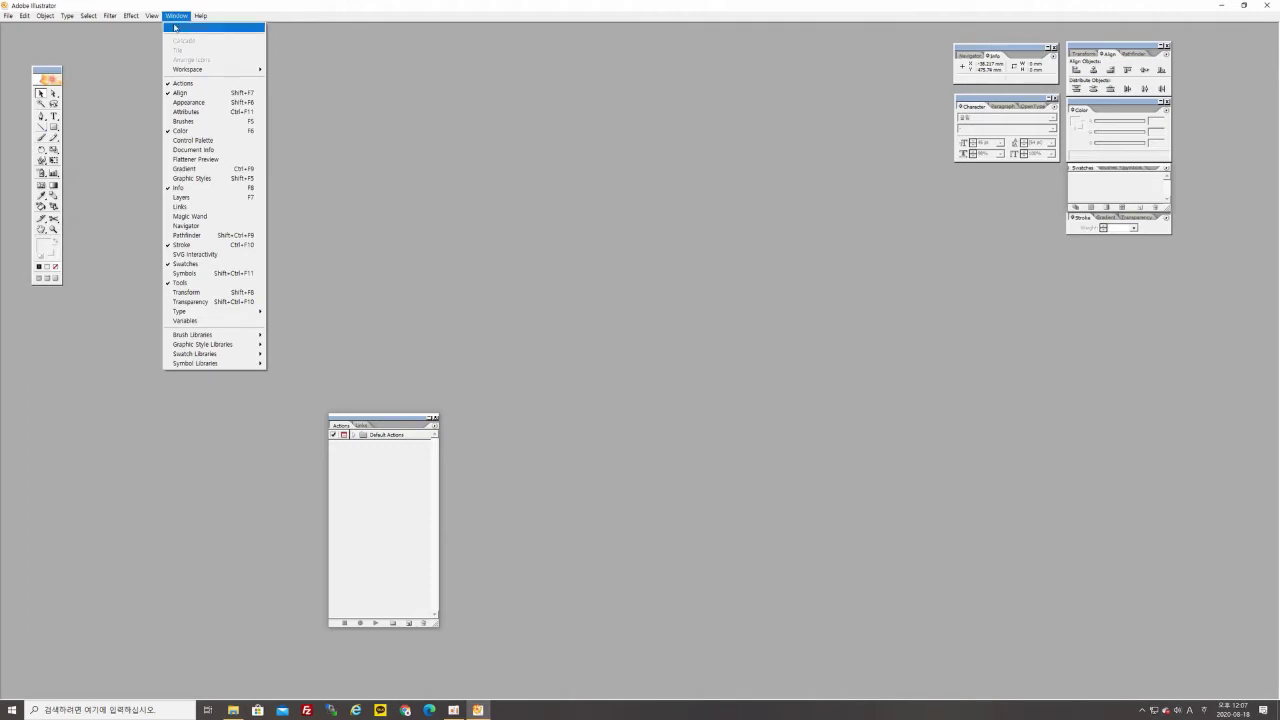
{"action": "left_click", "coordinate": [193, 88]}
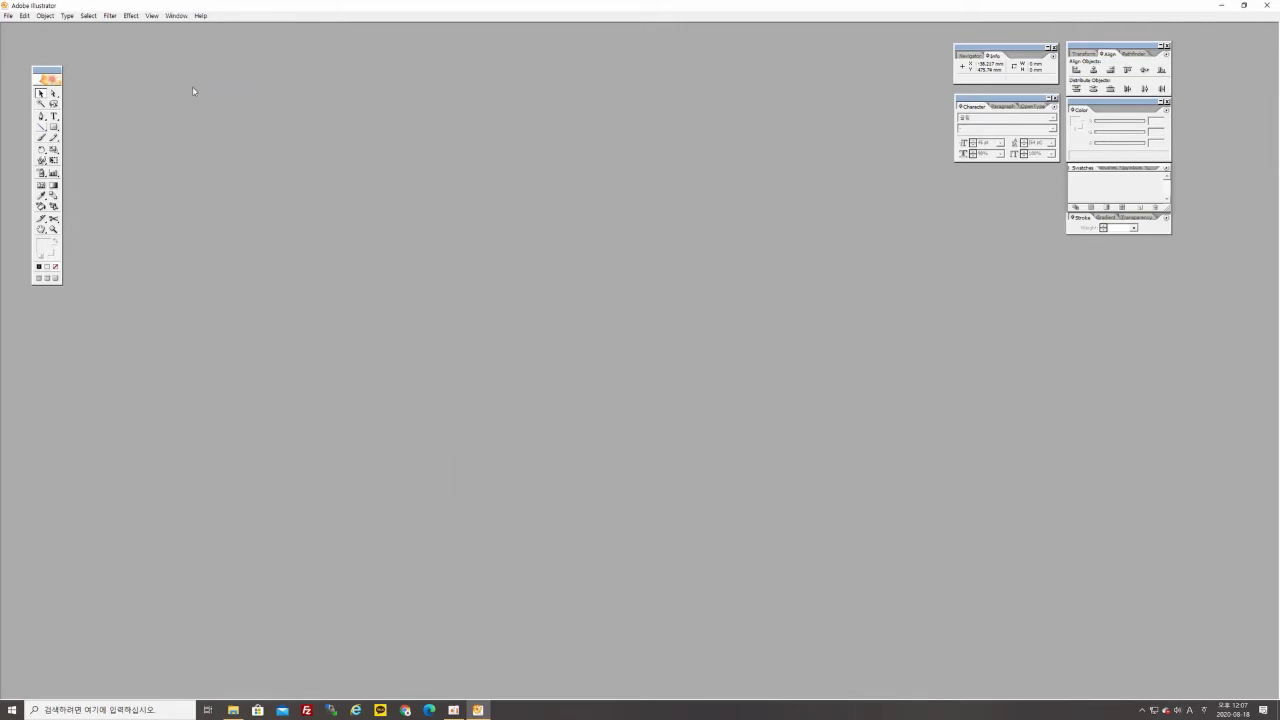
{"action": "left_click", "coordinate": [176, 16]}
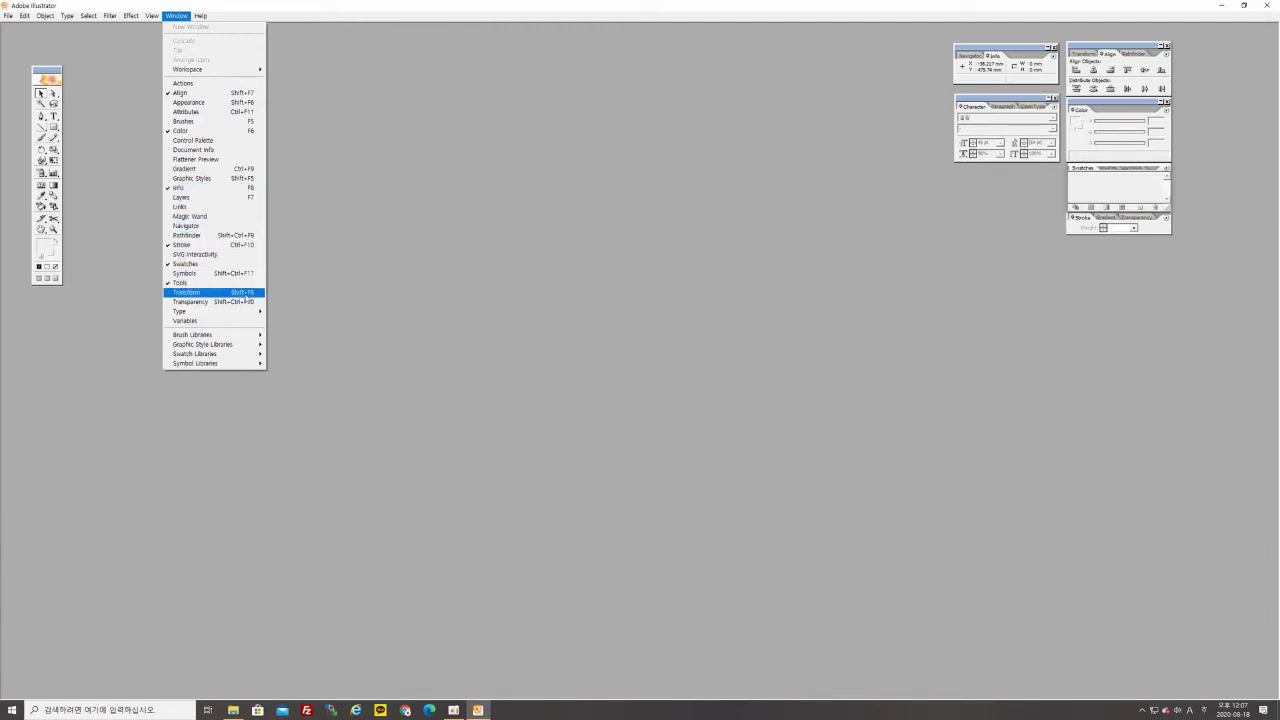
{"action": "mouse_move", "coordinate": [240, 316]}
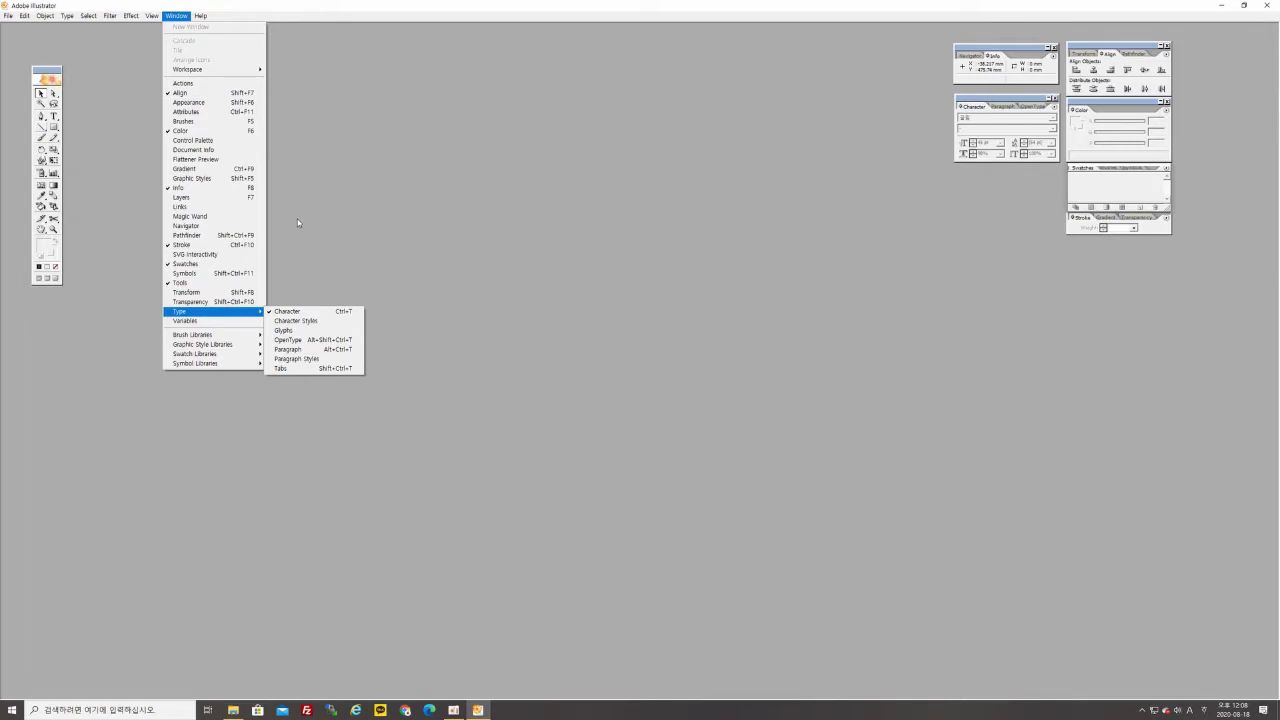
{"action": "left_click", "coordinate": [243, 16]}
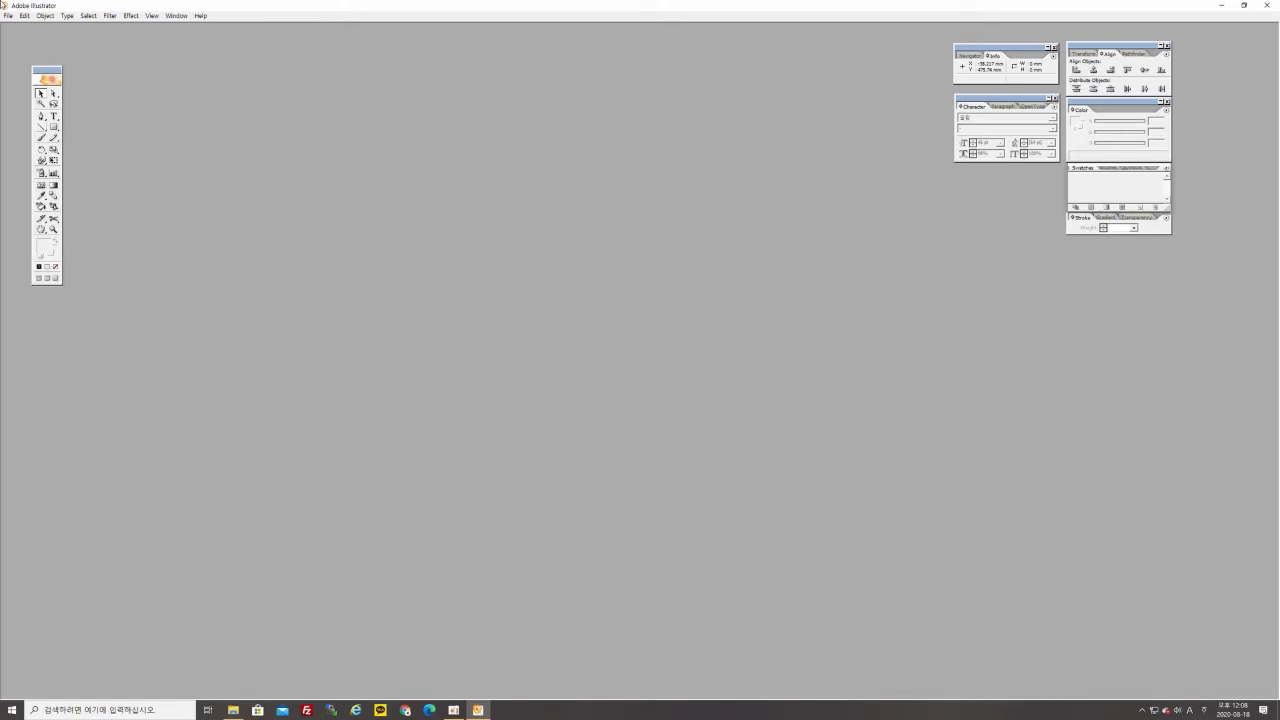
Step: Create a new A4 document named 1-1 with millimetre units and RGB color mode
{"action": "left_click", "coordinate": [8, 16]}
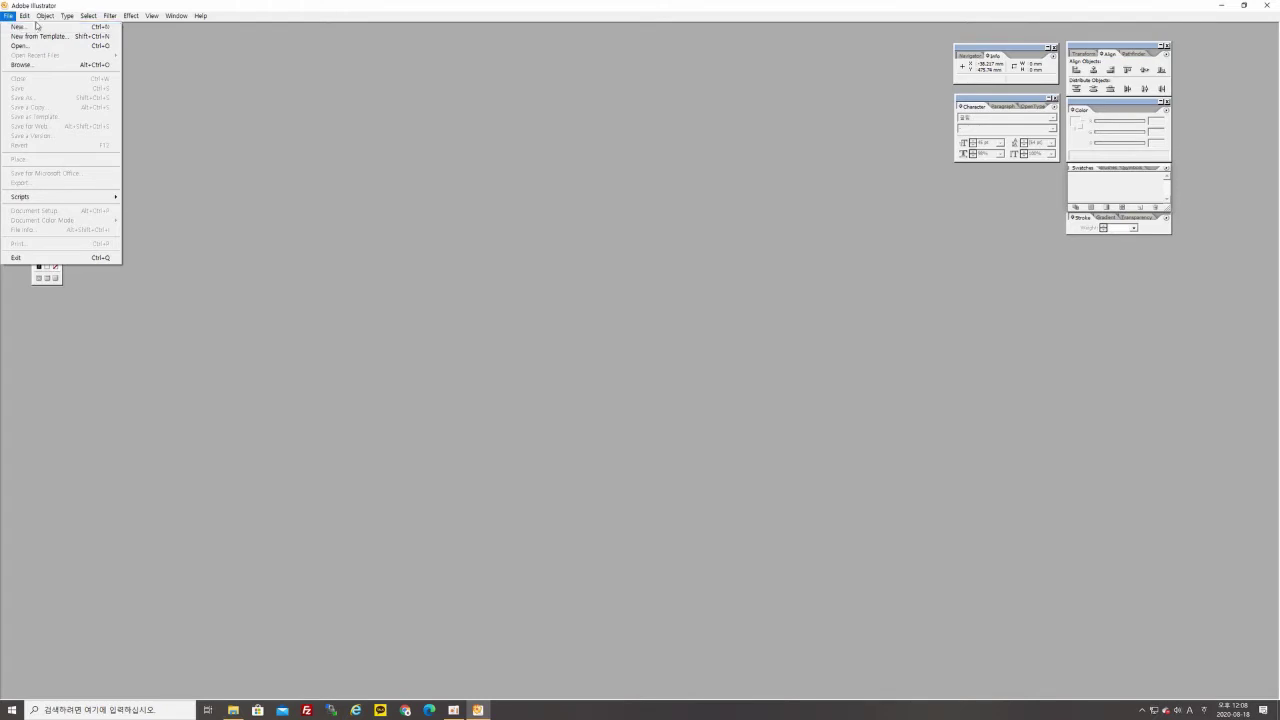
{"action": "left_click", "coordinate": [80, 7]}
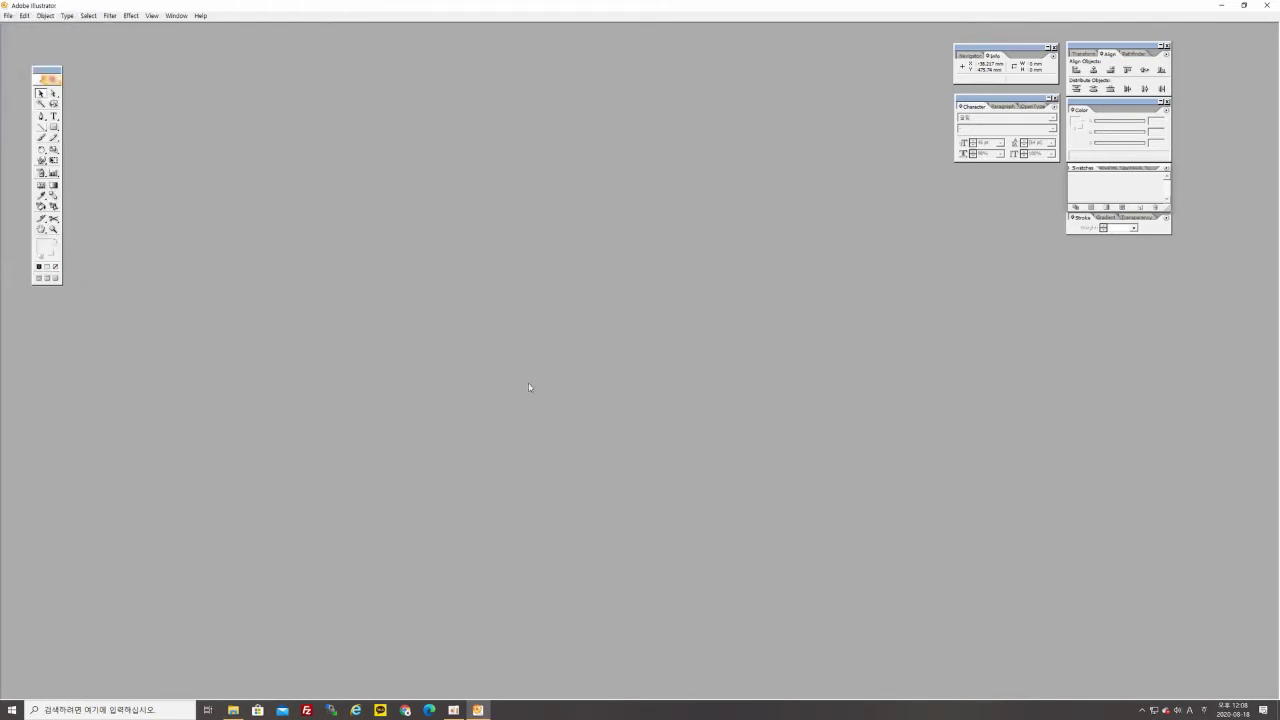
{"action": "key", "text": "ctrl+n"}
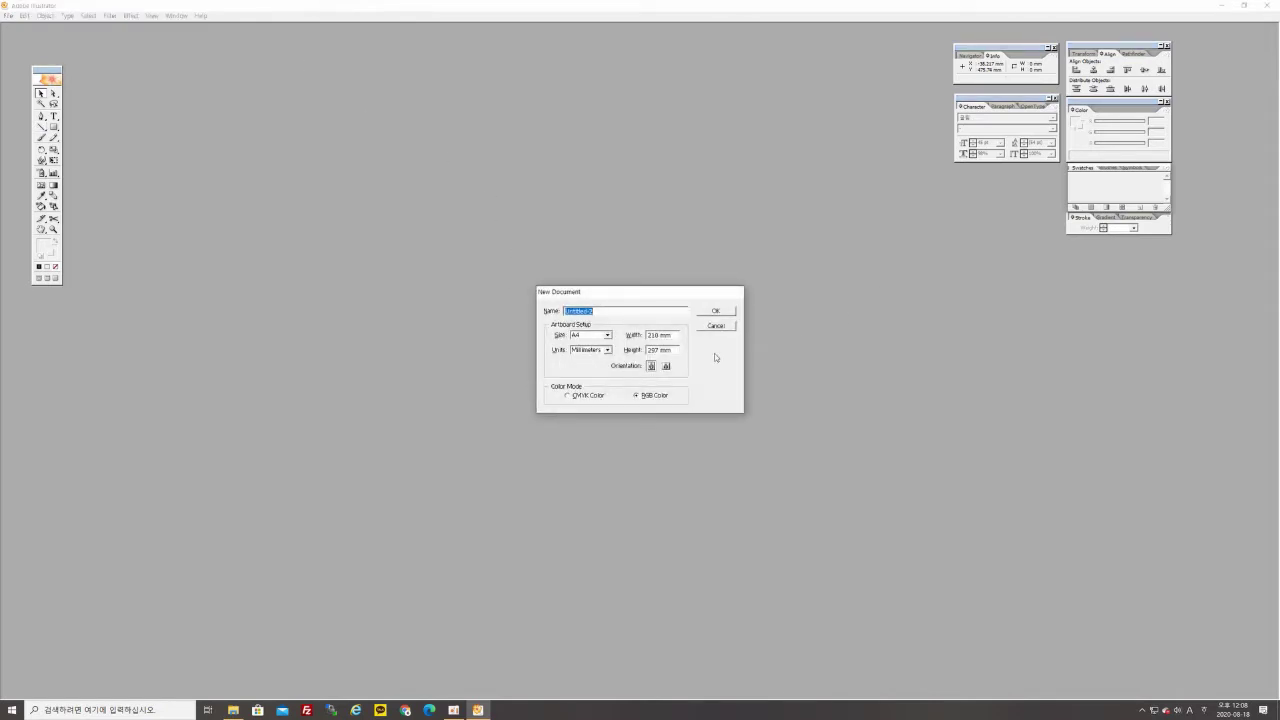
{"action": "left_click_drag", "start_coordinate": [596, 294], "coordinate": [523, 234]}
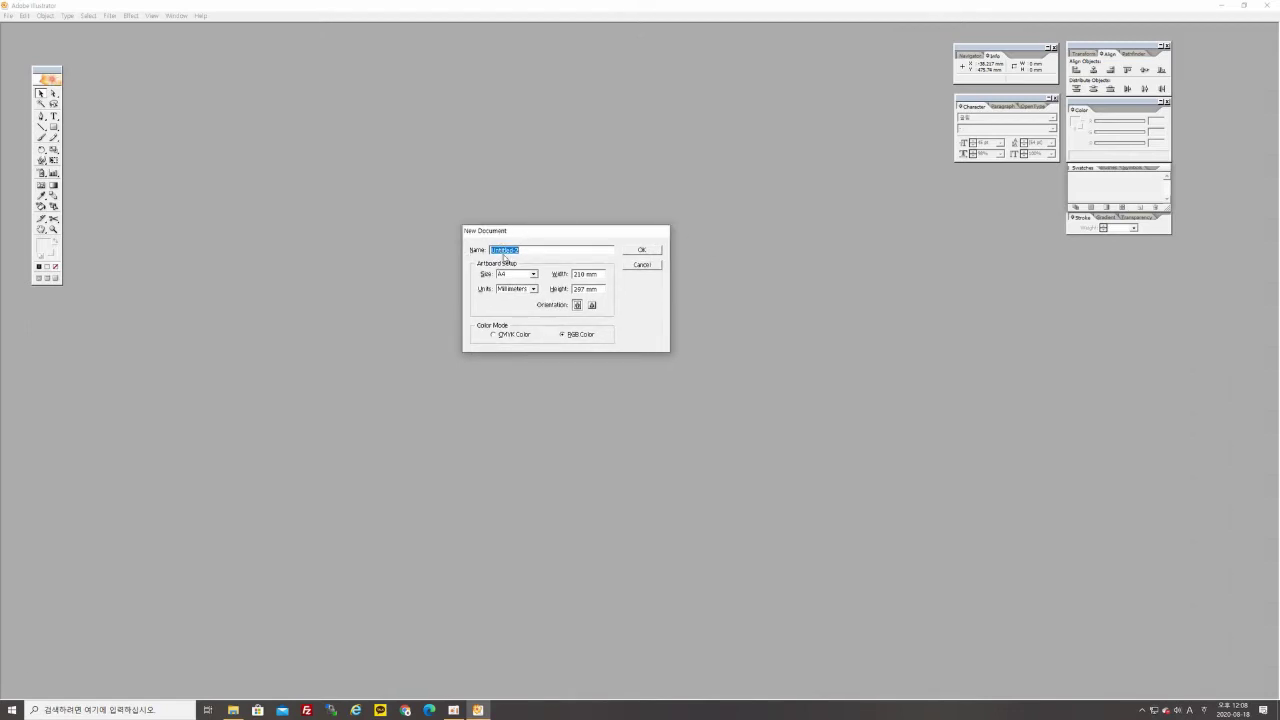
{"action": "type", "text": "g"}
{"action": "left_click", "coordinate": [640, 250]}
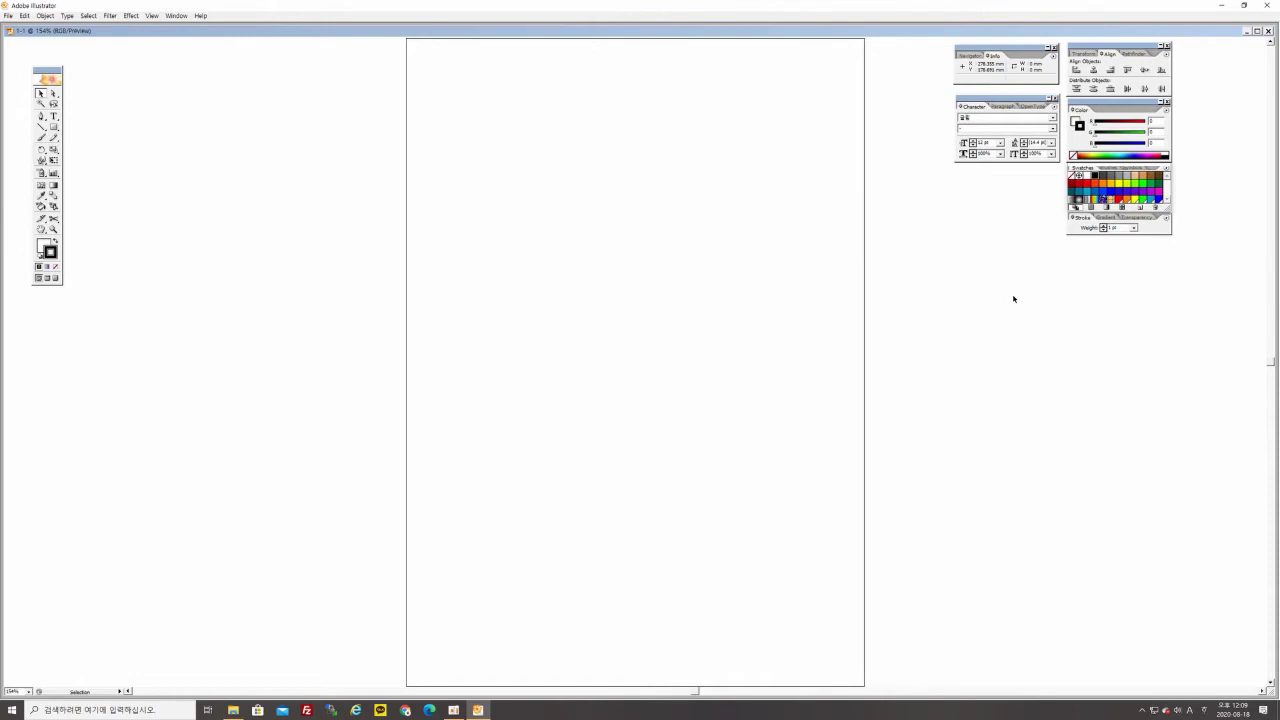
Step: View the blank artboard at several zoom levels, including fit-in-window and actual size, ending at 66.67%
{"action": "key", "text": "ctrl+minus"}
{"action": "key", "text": "ctrl+minus"}
{"action": "key", "text": "ctrl+minus"}
{"action": "key", "text": "ctrl+minus"}
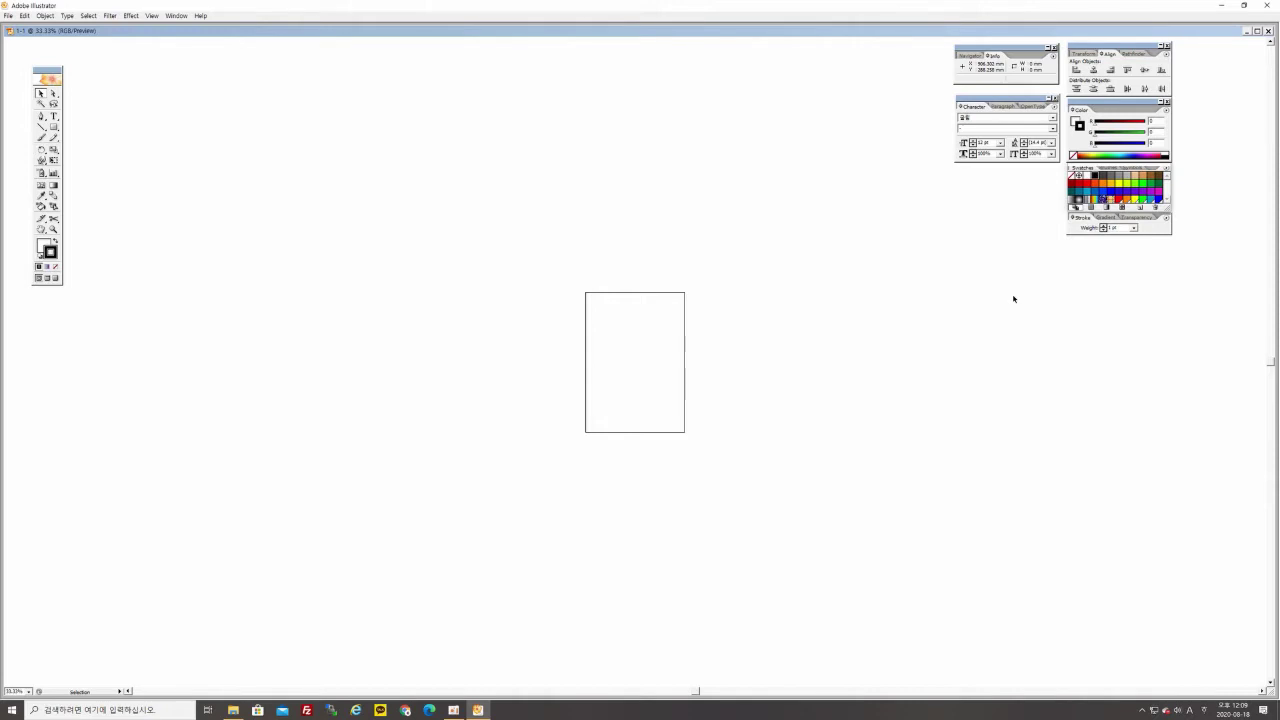
{"action": "key", "text": "ctrl+1"}
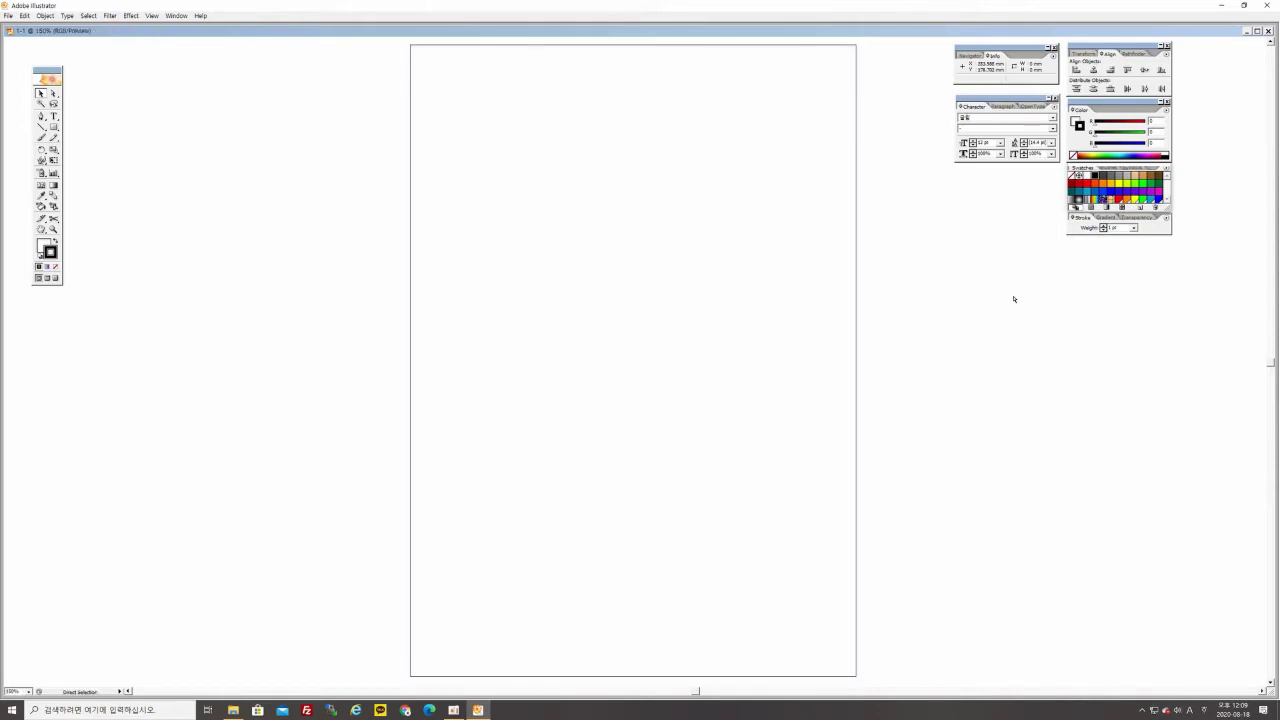
{"action": "key", "text": "ctrl+plus"}
{"action": "key", "text": "ctrl+plus"}
{"action": "key", "text": "ctrl+plus"}
{"action": "key", "text": "ctrl+plus"}
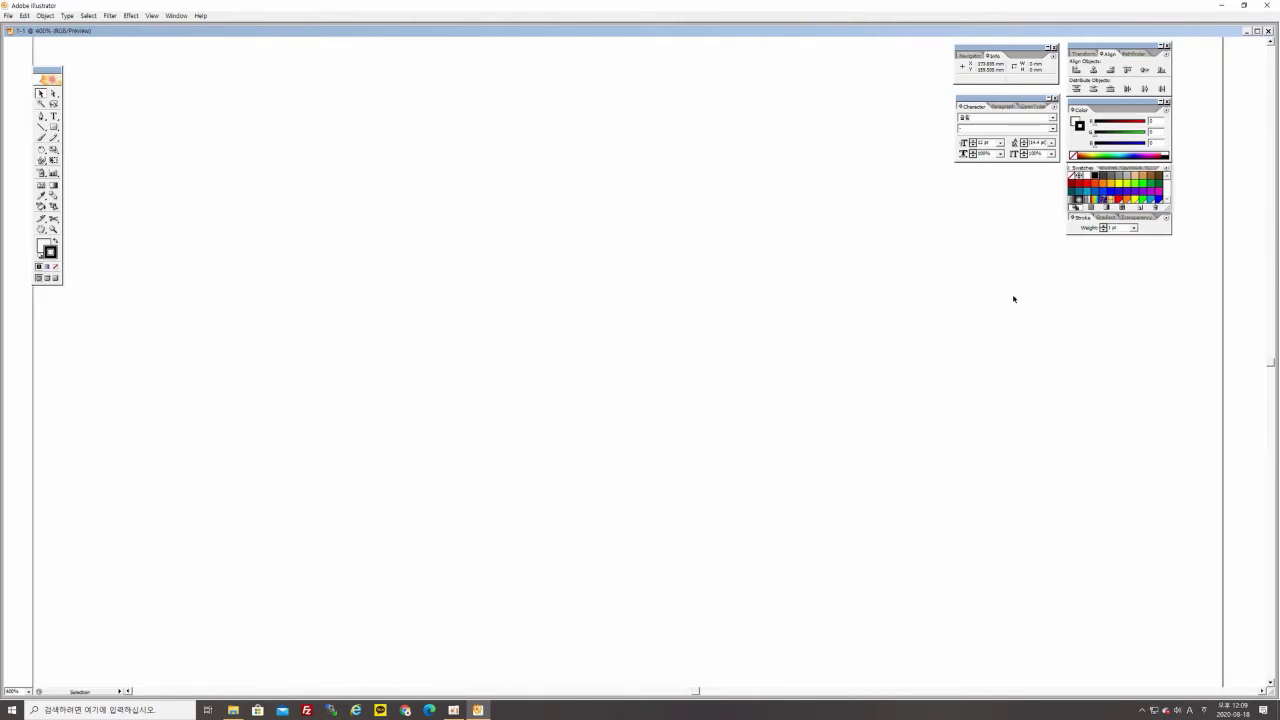
{"action": "key", "text": "ctrl+0"}
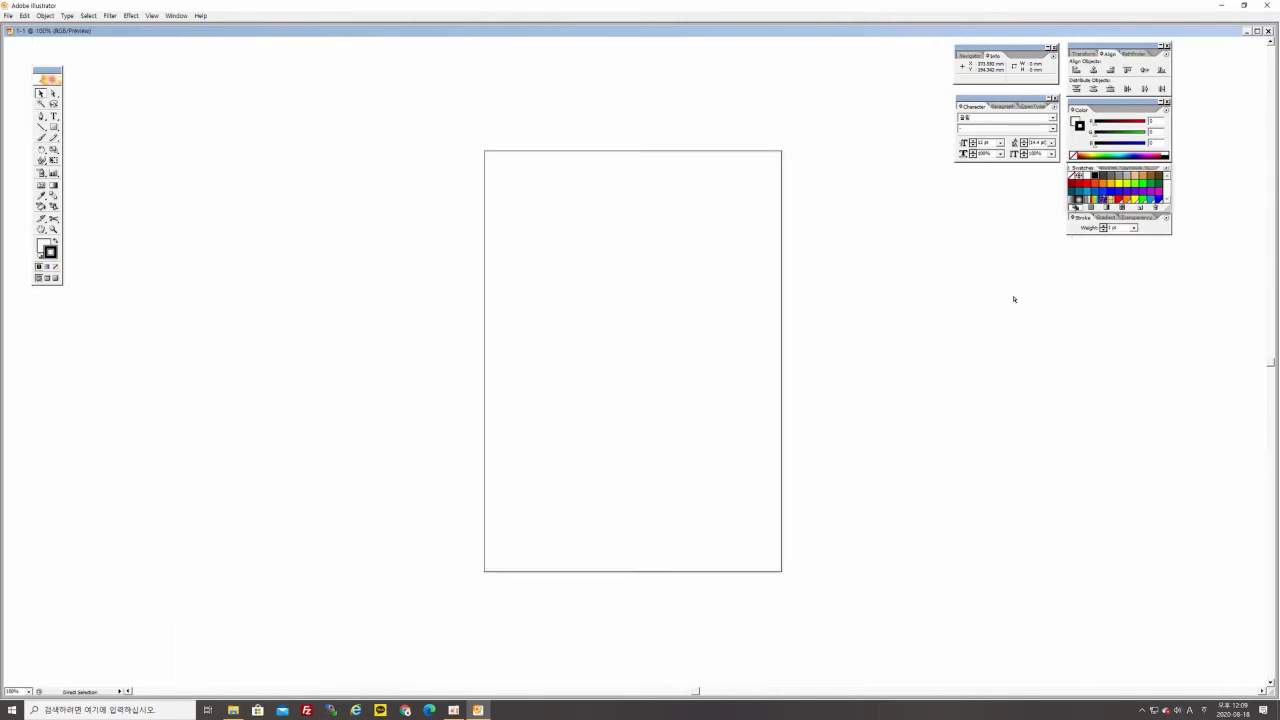
{"action": "key", "text": "ctrl+1"}
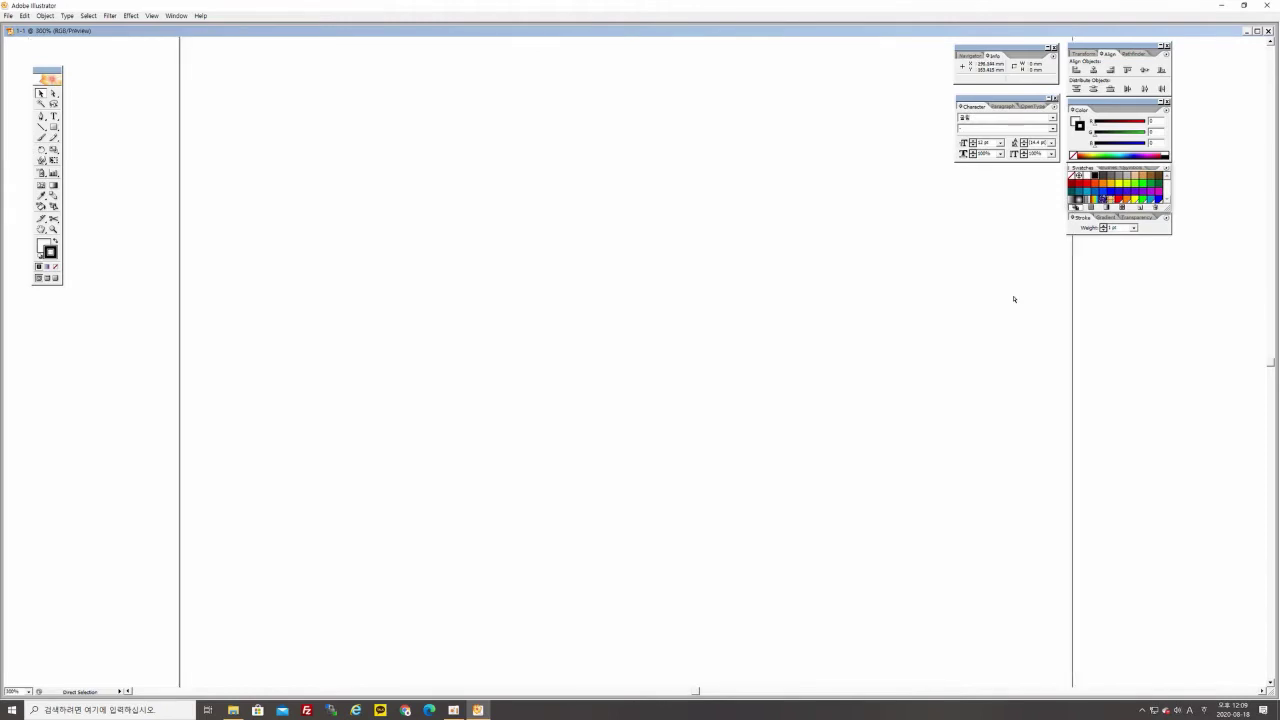
{"action": "key", "text": "ctrl+minus"}
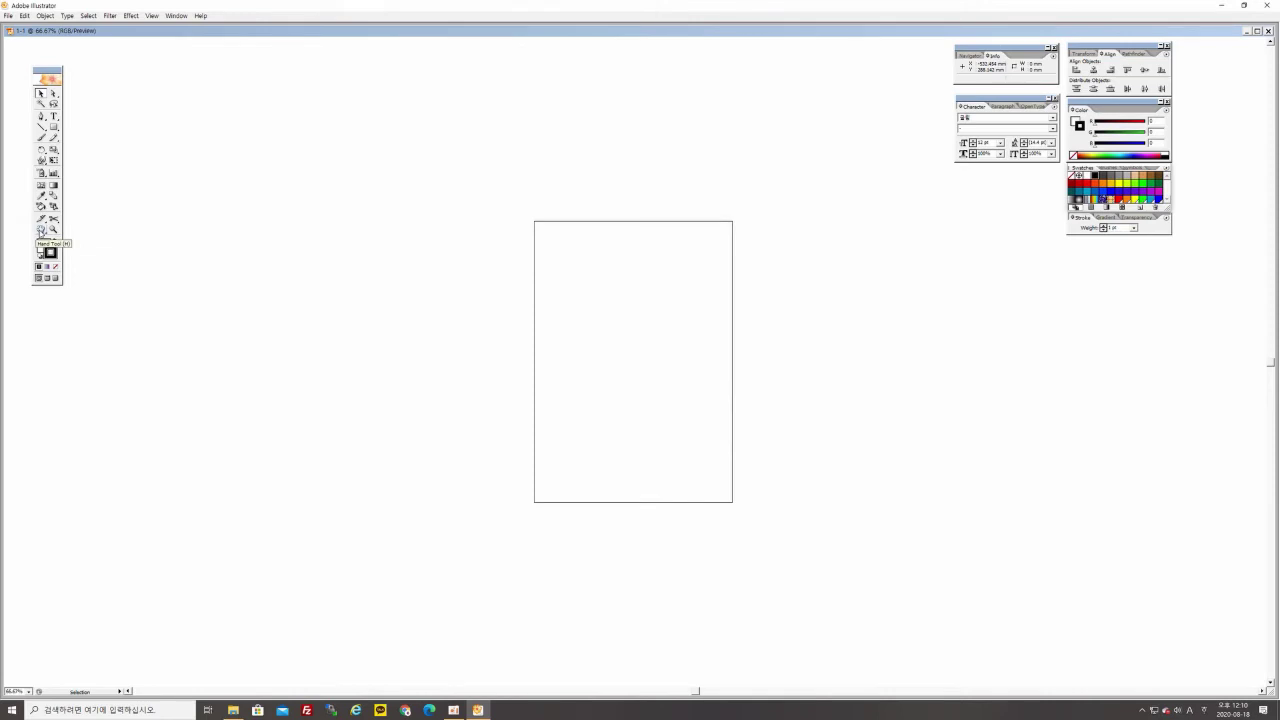
Step: Pan the artboard around the document window with the Hand tool, both selected directly and activated temporarily
{"action": "left_click", "coordinate": [41, 231]}
{"action": "left_click_drag", "start_coordinate": [523, 323], "coordinate": [290, 280]}
{"action": "left_click_drag", "start_coordinate": [229, 204], "coordinate": [306, 240]}
{"action": "left_click_drag", "start_coordinate": [243, 371], "coordinate": [244, 305]}
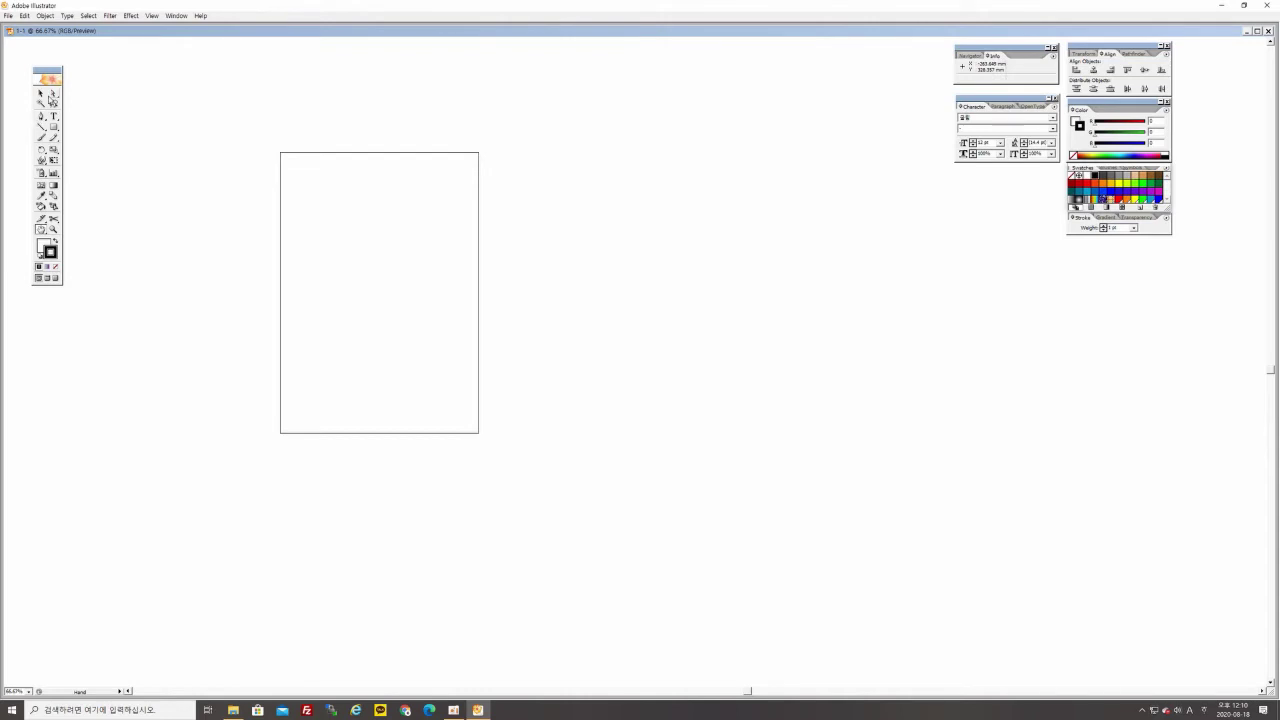
{"action": "left_click", "coordinate": [41, 94]}
{"action": "key", "text": "h"}
{"action": "left_click_drag", "start_coordinate": [191, 340], "coordinate": [364, 336]}
{"action": "left_click_drag", "start_coordinate": [282, 173], "coordinate": [160, 286]}
{"action": "left_click_drag", "start_coordinate": [196, 375], "coordinate": [320, 274]}
{"action": "left_click_drag", "start_coordinate": [161, 201], "coordinate": [280, 265]}
{"action": "left_click_drag", "start_coordinate": [441, 191], "coordinate": [249, 189]}
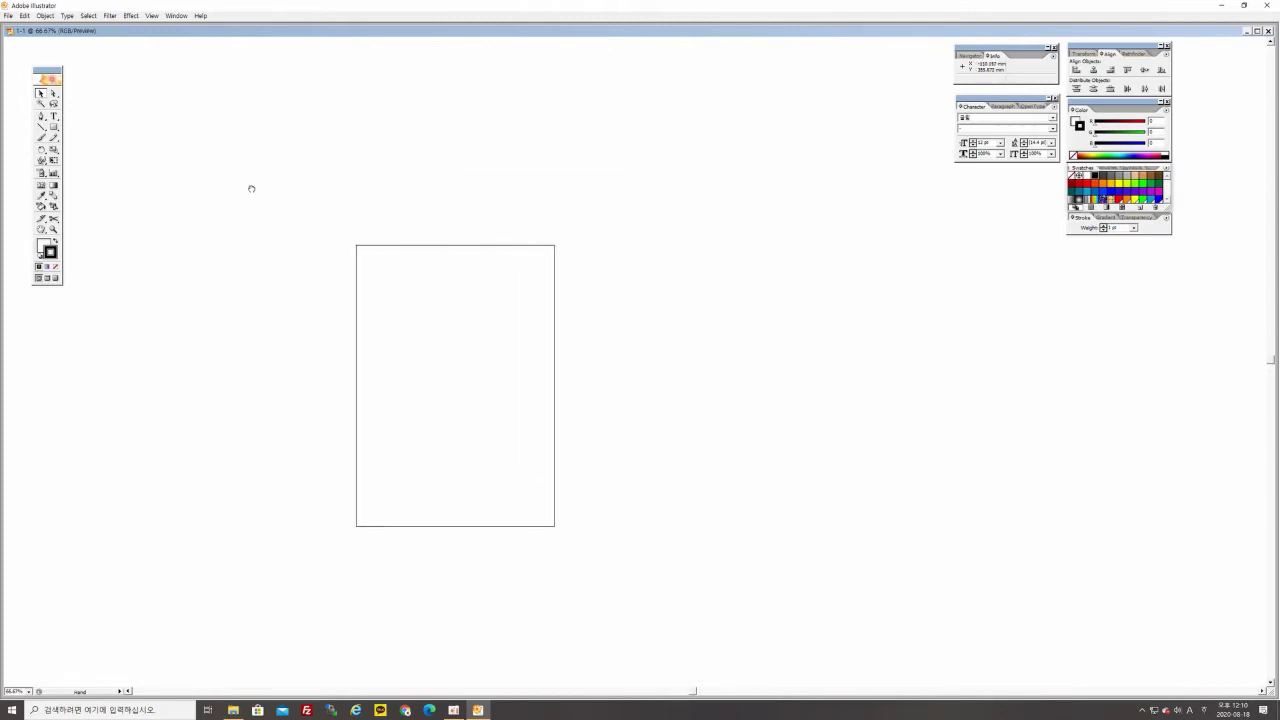
{"action": "left_click_drag", "start_coordinate": [274, 394], "coordinate": [291, 350]}
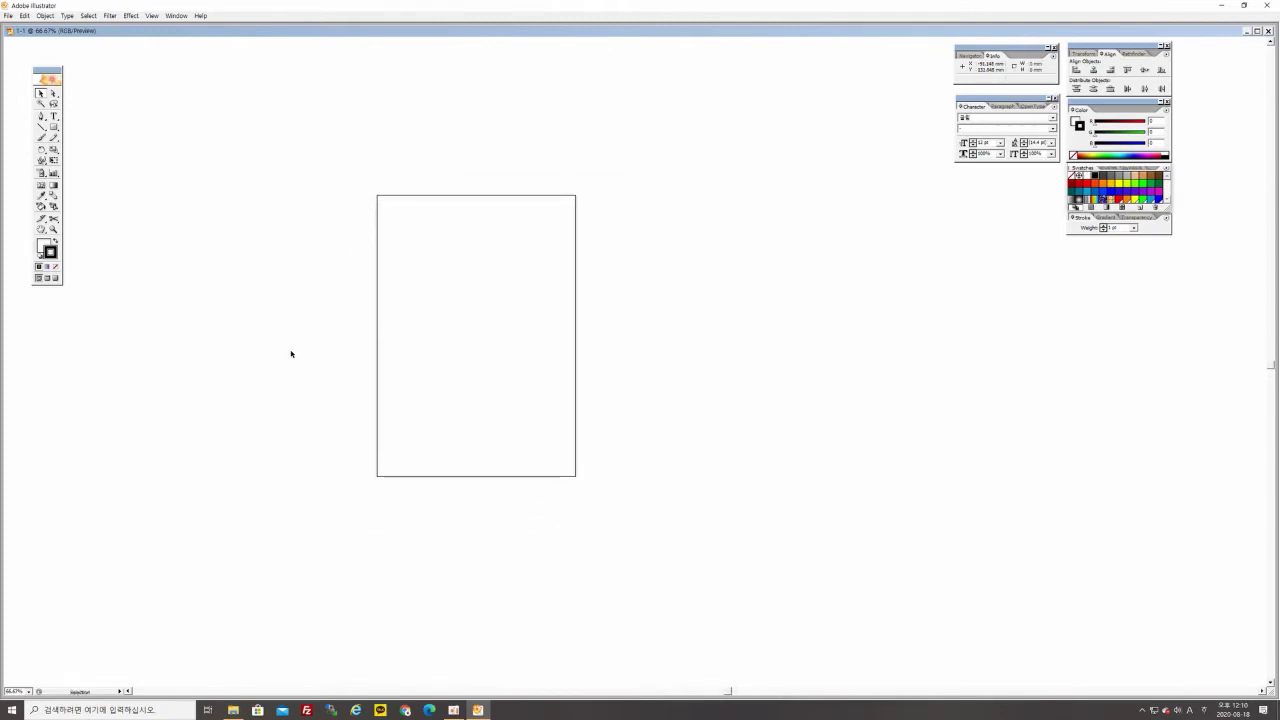
Step: Zoom in on the artboard and back out to 66.67%, and pan it nearer the toolbox
{"action": "key", "text": "ctrl+plus"}
{"action": "key", "text": "ctrl+plus"}
{"action": "key", "text": "ctrl+minus"}
{"action": "key", "text": "ctrl+minus"}
{"action": "key", "text": "space"}
{"action": "left_click_drag", "start_coordinate": [249, 357], "coordinate": [429, 289]}
{"action": "left_click_drag", "start_coordinate": [332, 207], "coordinate": [83, 277]}
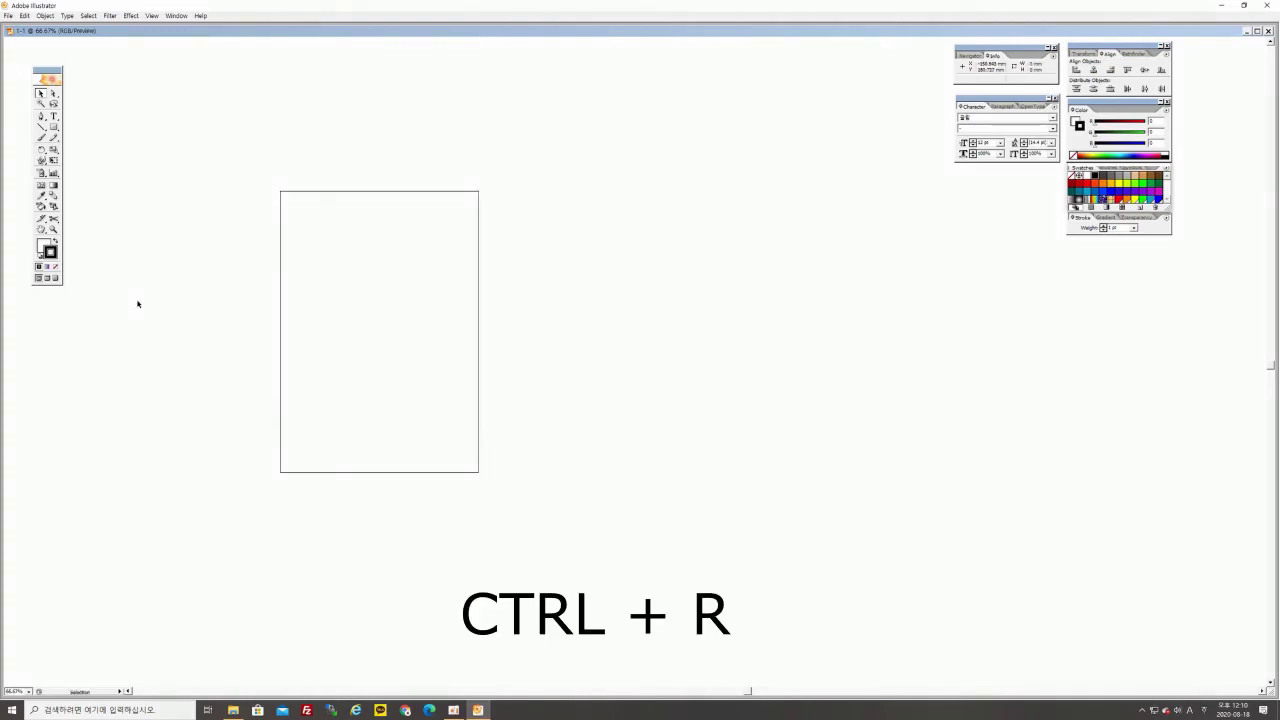
Step: Show the document rulers, toggling them off and on twice so they stay displayed
{"action": "key", "text": "ctrl+r"}
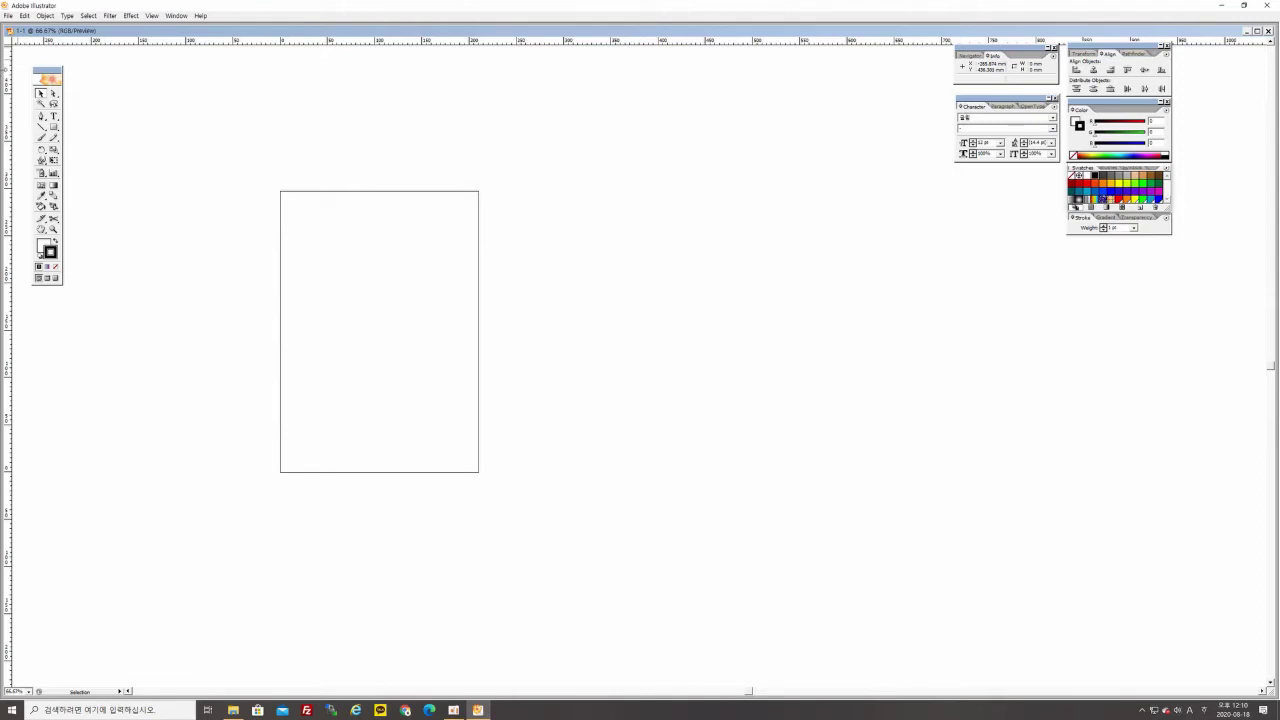
{"action": "left_click", "coordinate": [152, 16]}
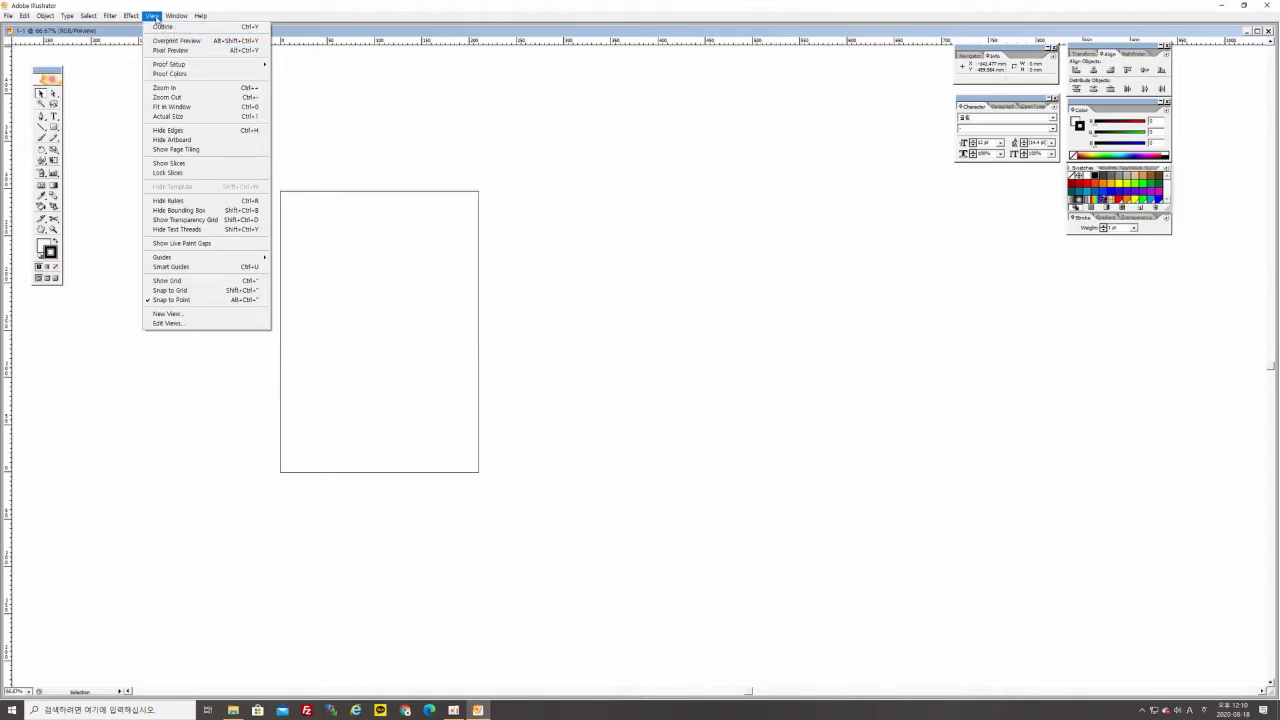
{"action": "left_click", "coordinate": [216, 201]}
{"action": "left_click", "coordinate": [152, 16]}
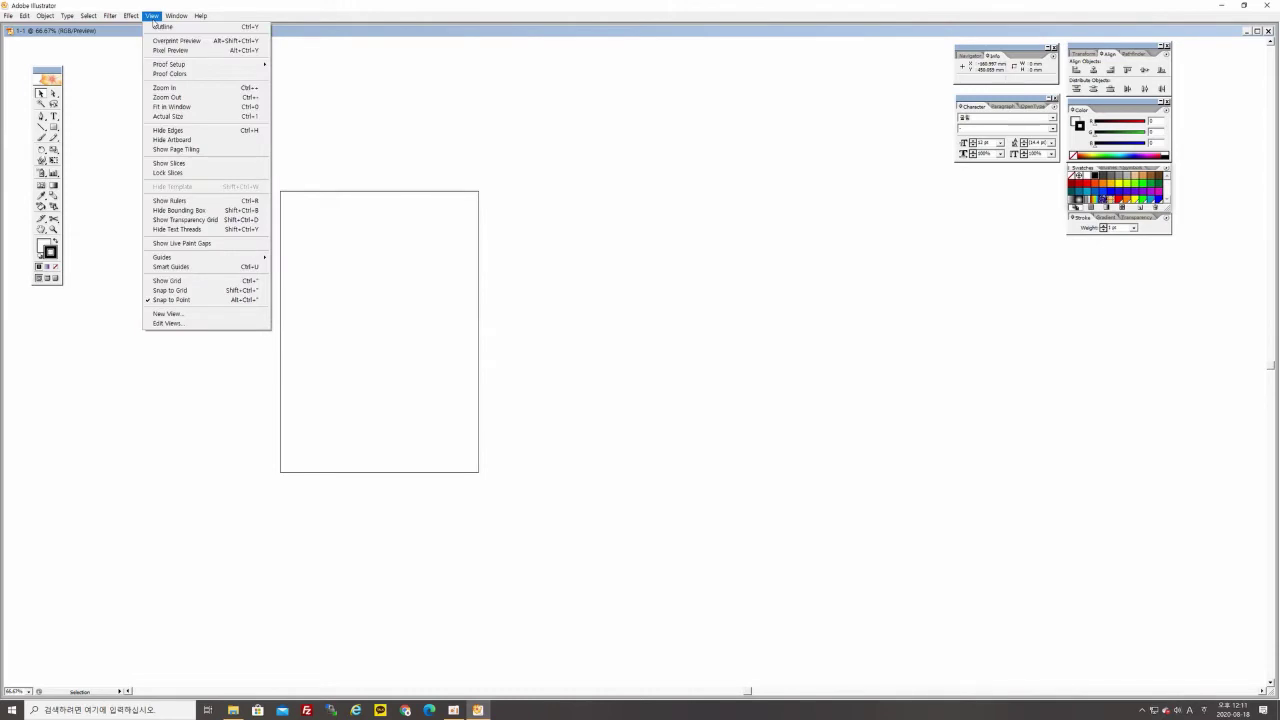
{"action": "left_click", "coordinate": [216, 201]}
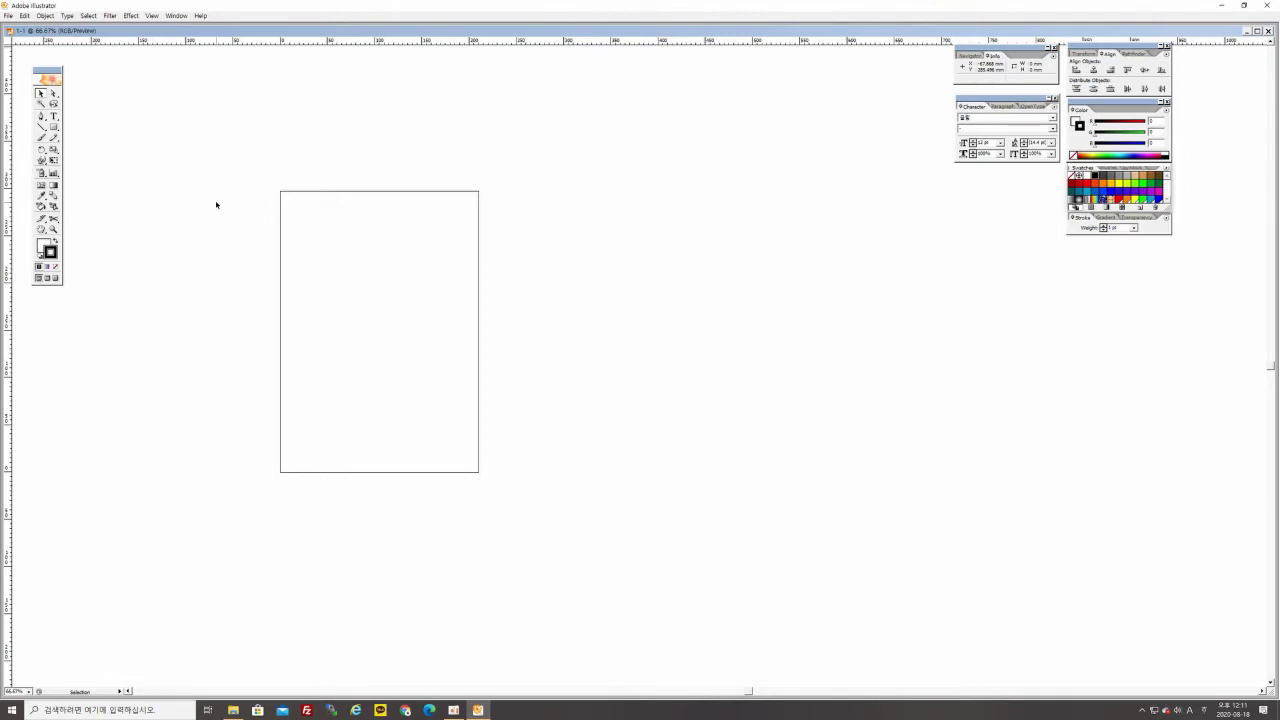
{"action": "key", "text": "ctrl+r"}
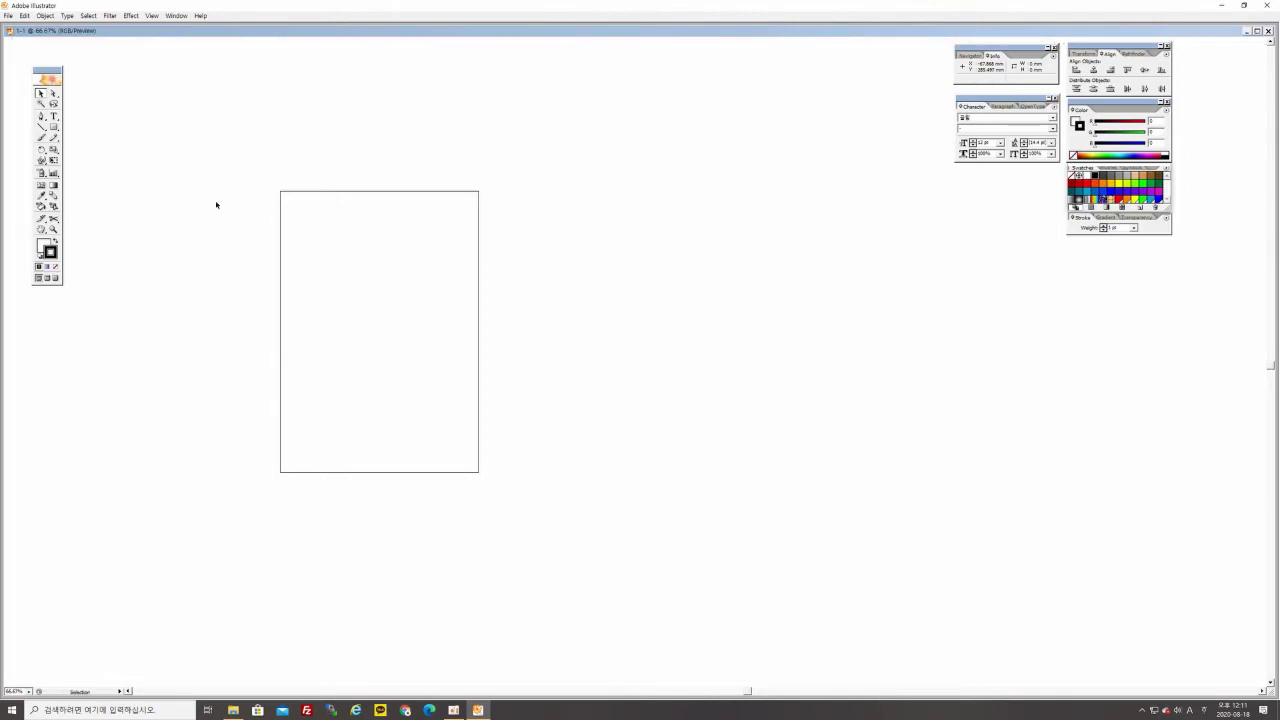
{"action": "key", "text": "ctrl+r"}
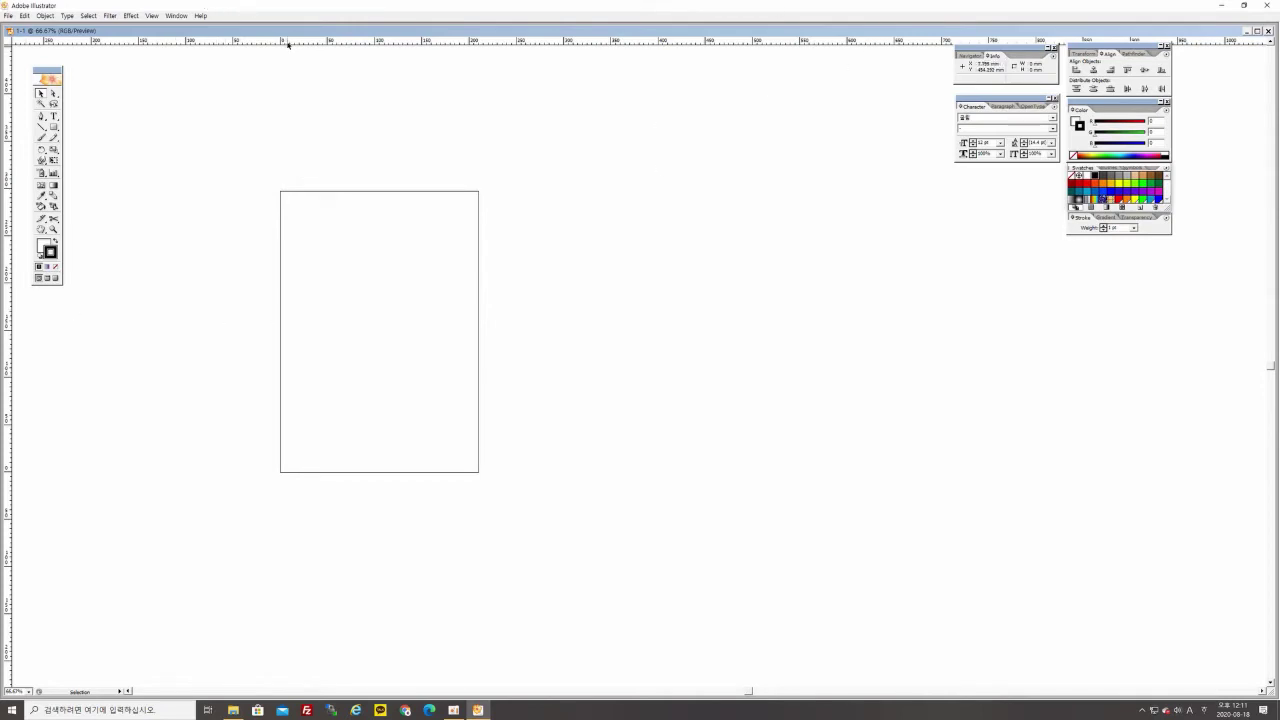
Step: Add two horizontal guides across the artboard's upper third and middle, and one vertical guide at about 100 mm
{"action": "left_click_drag", "start_coordinate": [288, 41], "coordinate": [357, 266]}
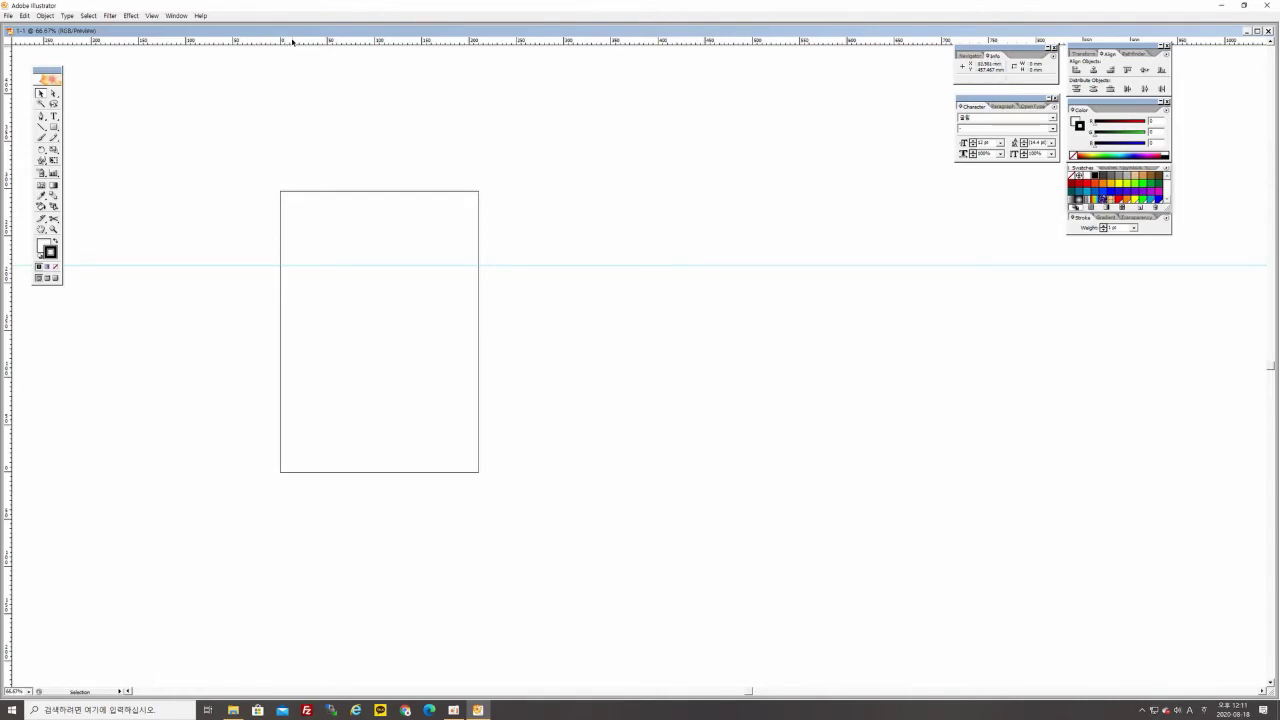
{"action": "left_click_drag", "start_coordinate": [295, 40], "coordinate": [380, 344]}
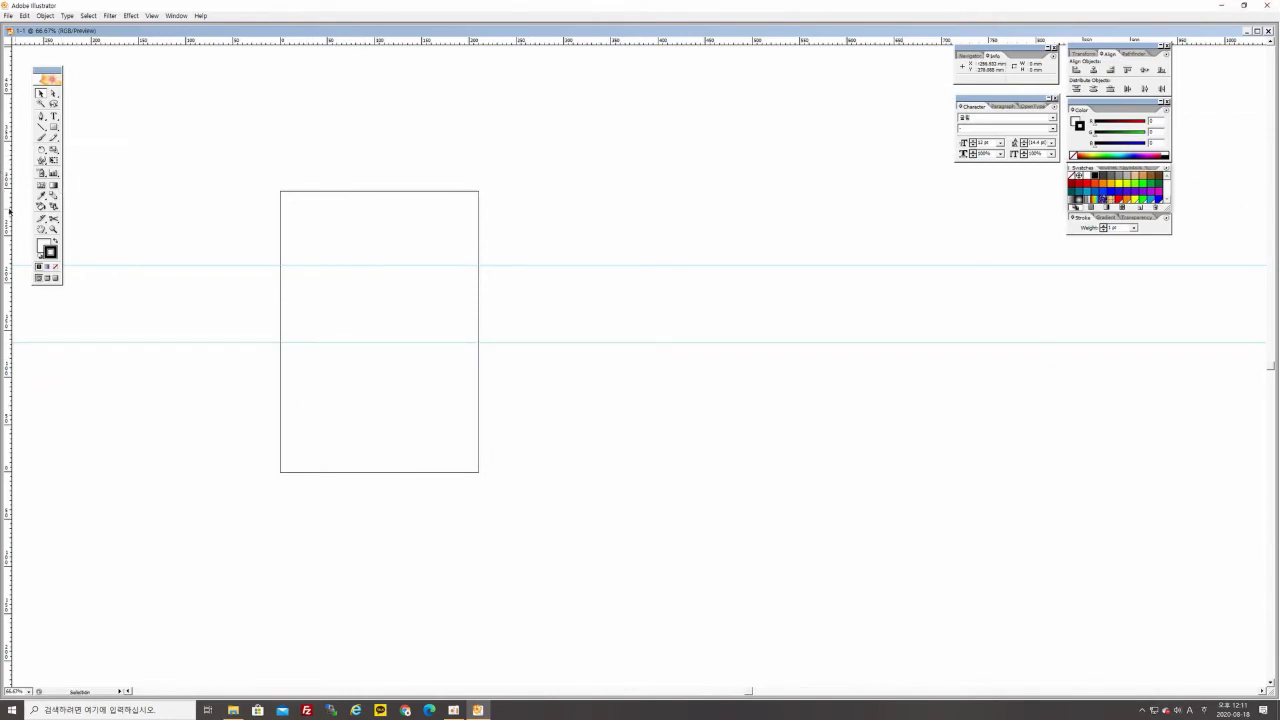
{"action": "left_click_drag", "start_coordinate": [7, 213], "coordinate": [375, 292]}
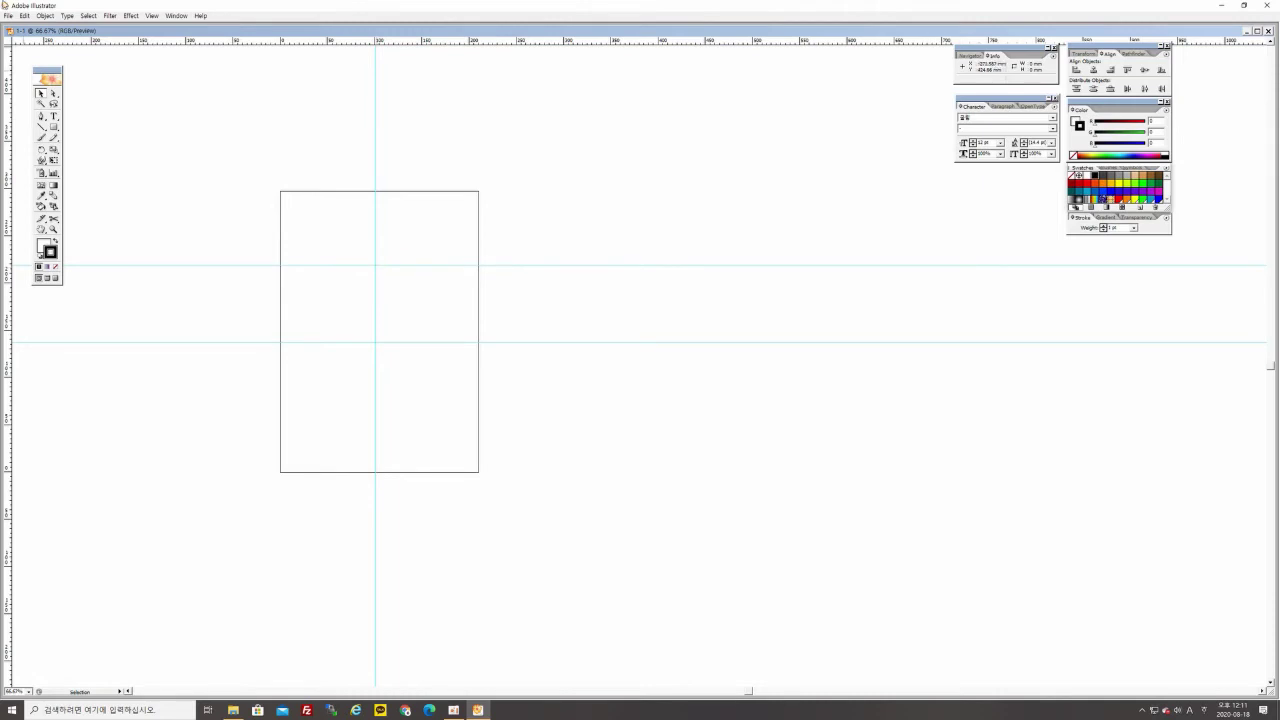
Step: Hide all the guides in the document
{"action": "left_click", "coordinate": [152, 16]}
{"action": "left_click", "coordinate": [151, 17]}
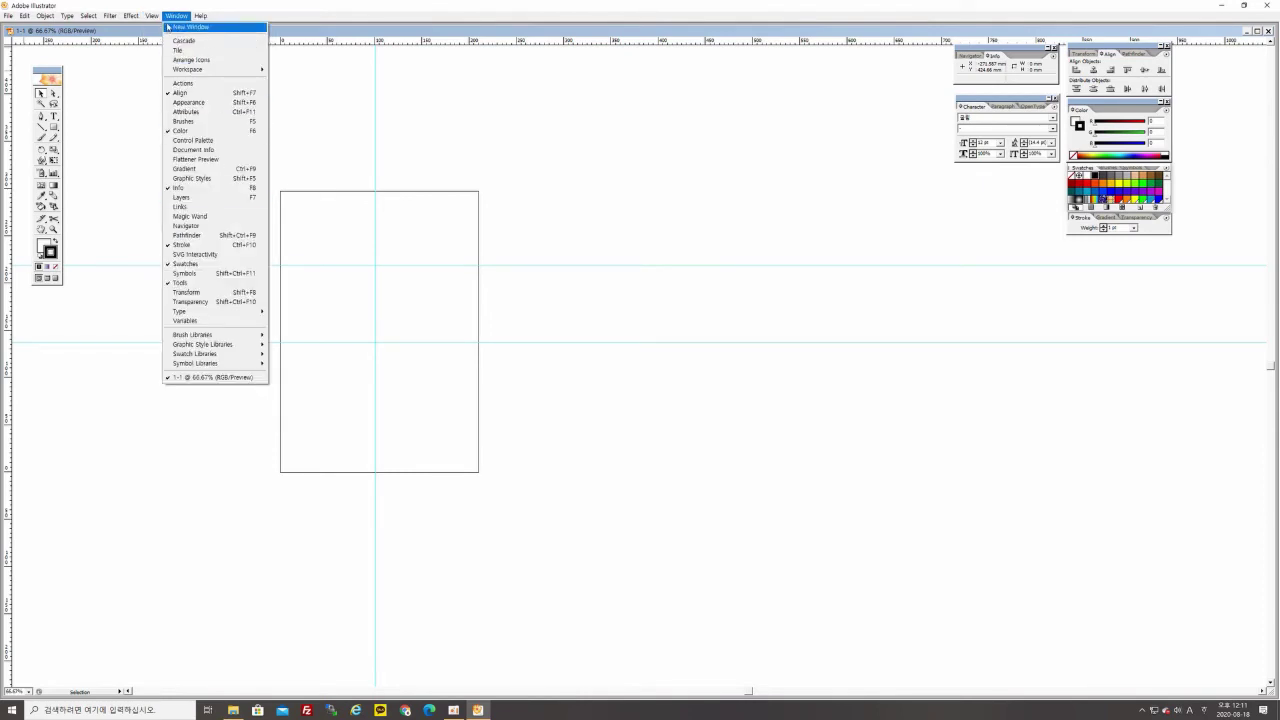
{"action": "mouse_move", "coordinate": [213, 261]}
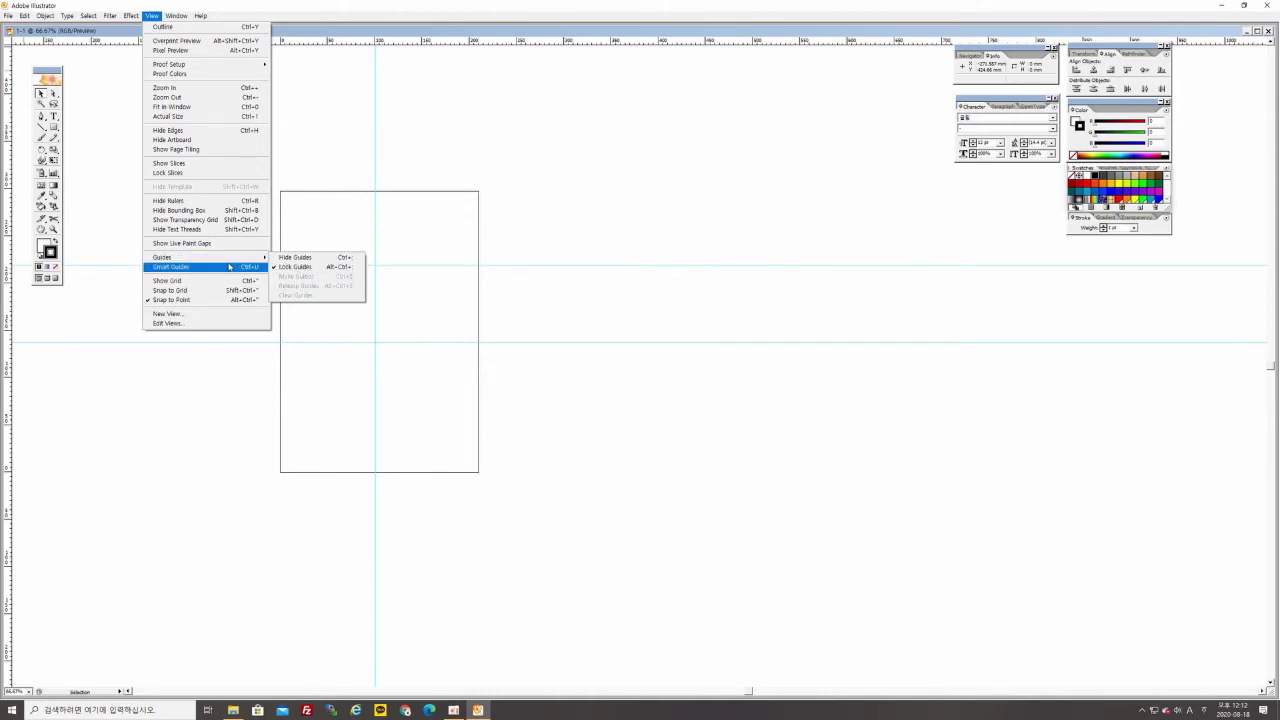
{"action": "left_click", "coordinate": [301, 259]}
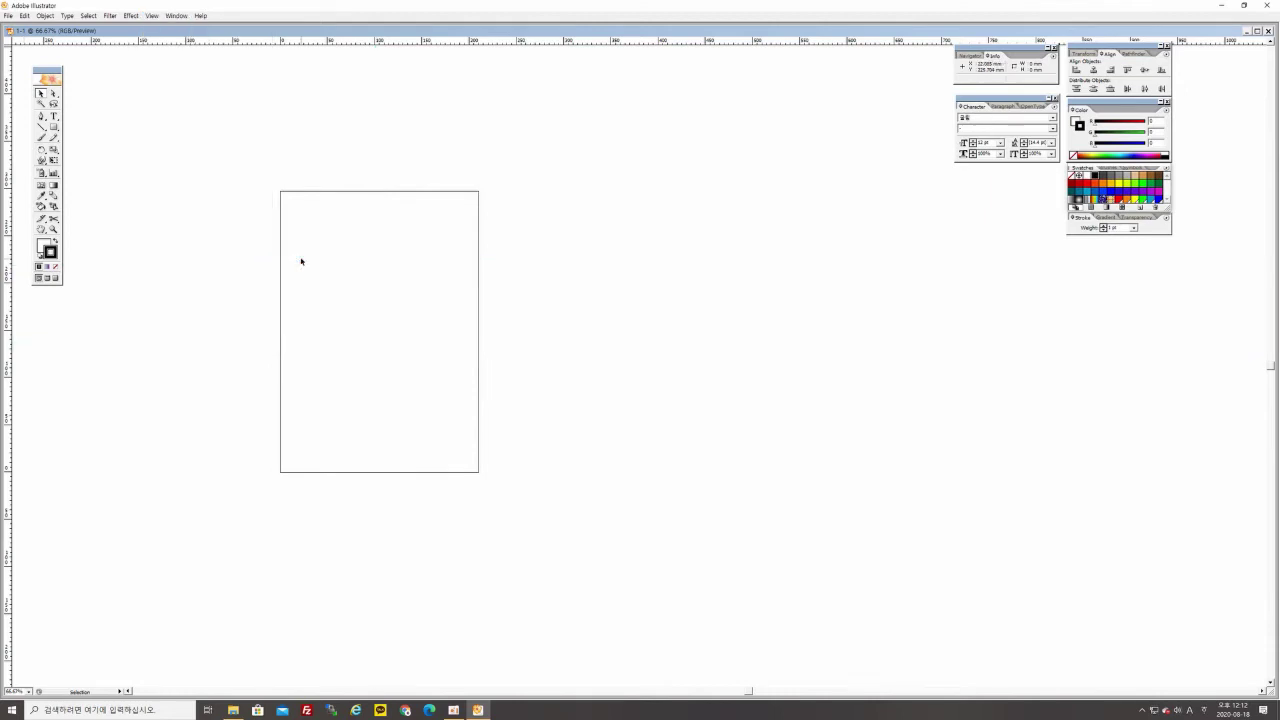
Step: Show the hidden guides in the document again
{"action": "left_click", "coordinate": [148, 16]}
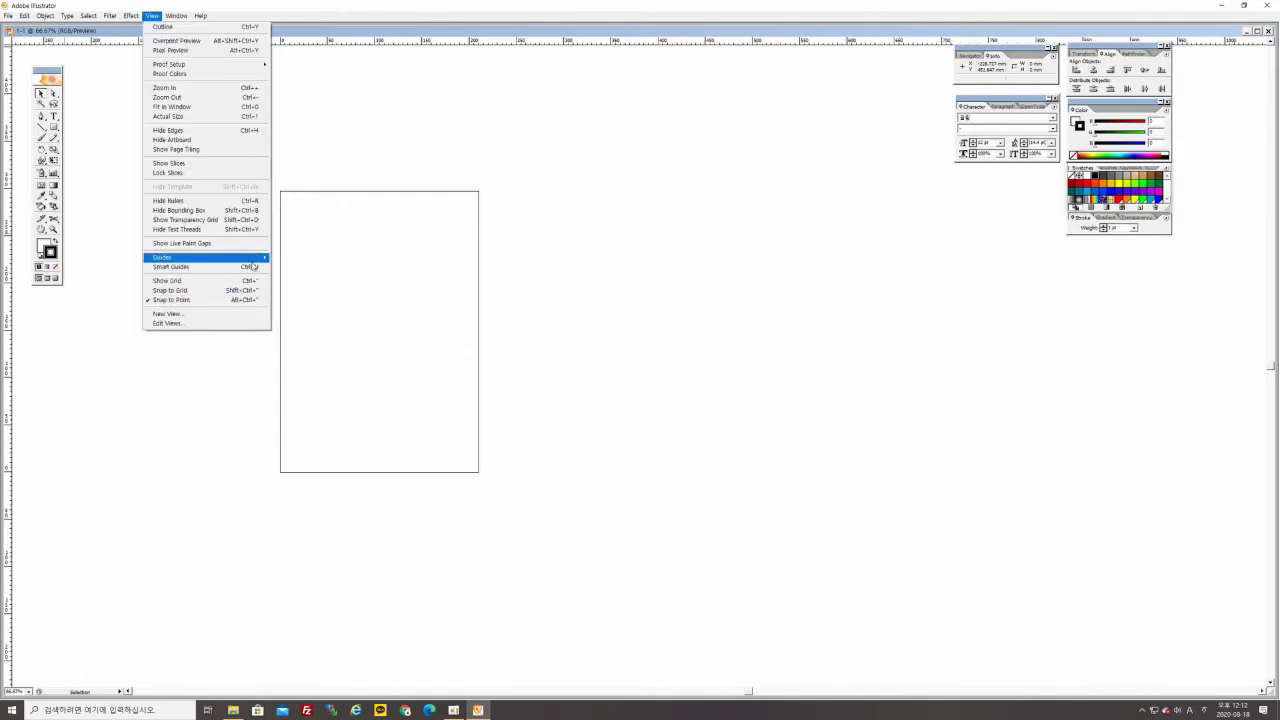
{"action": "mouse_move", "coordinate": [255, 260]}
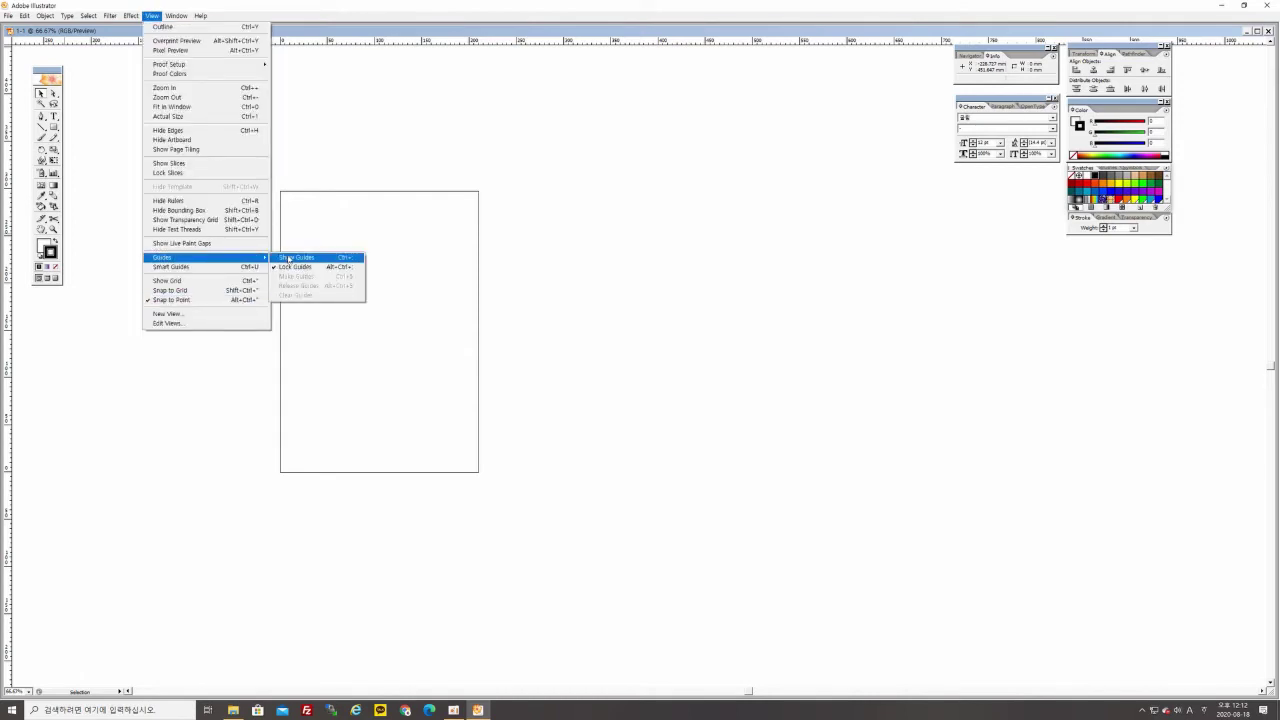
{"action": "left_click", "coordinate": [294, 268]}
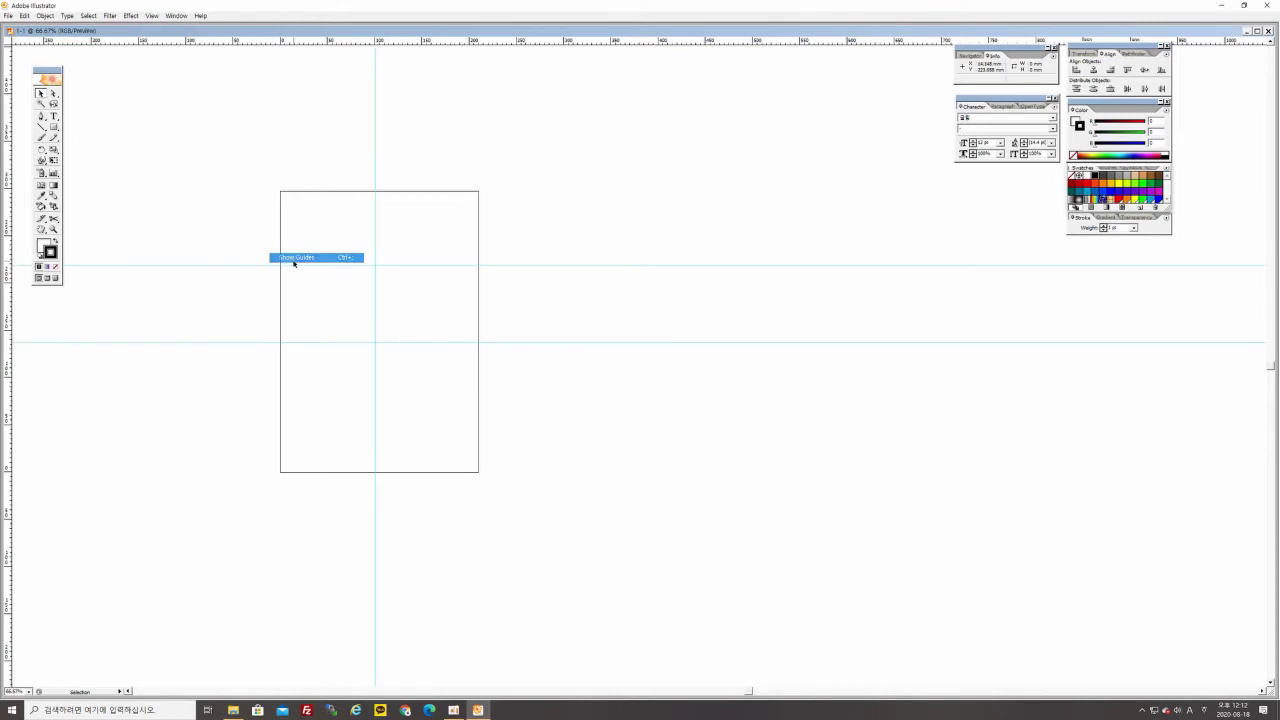
Step: Check the guide locking option and try to marquee-select the locked guides over the artboard
{"action": "left_click", "coordinate": [152, 17]}
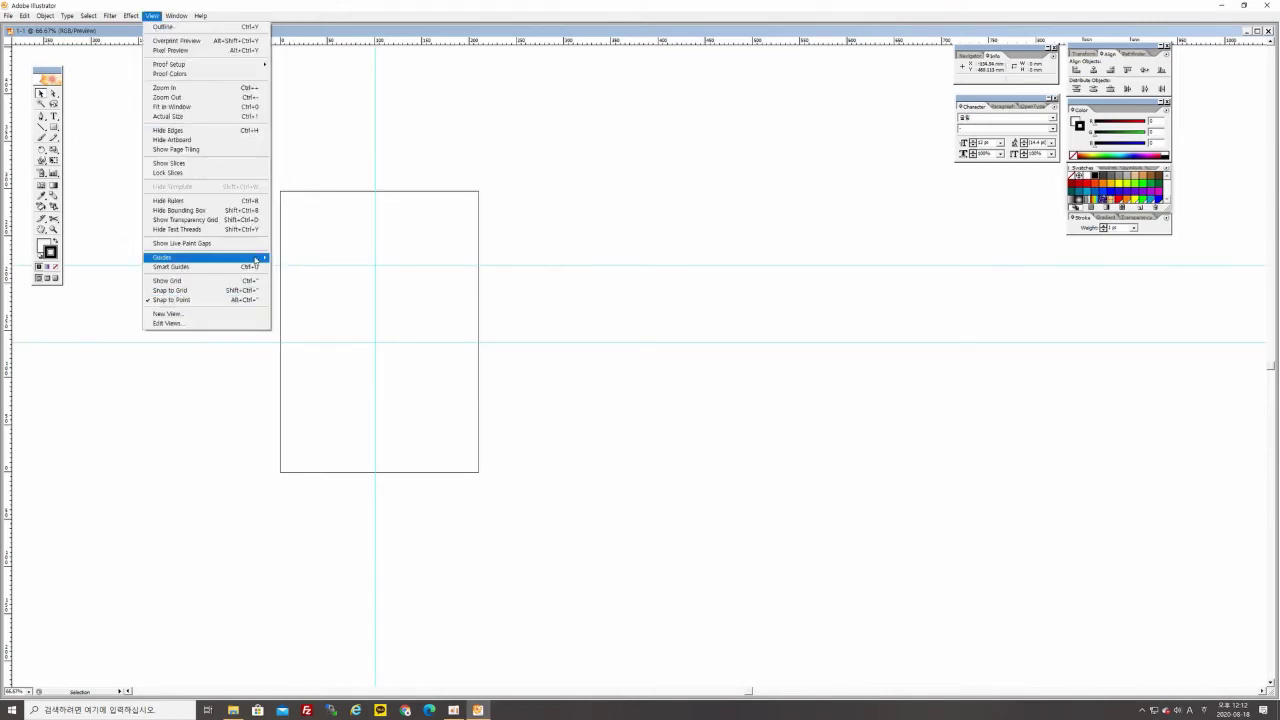
{"action": "mouse_move", "coordinate": [256, 261]}
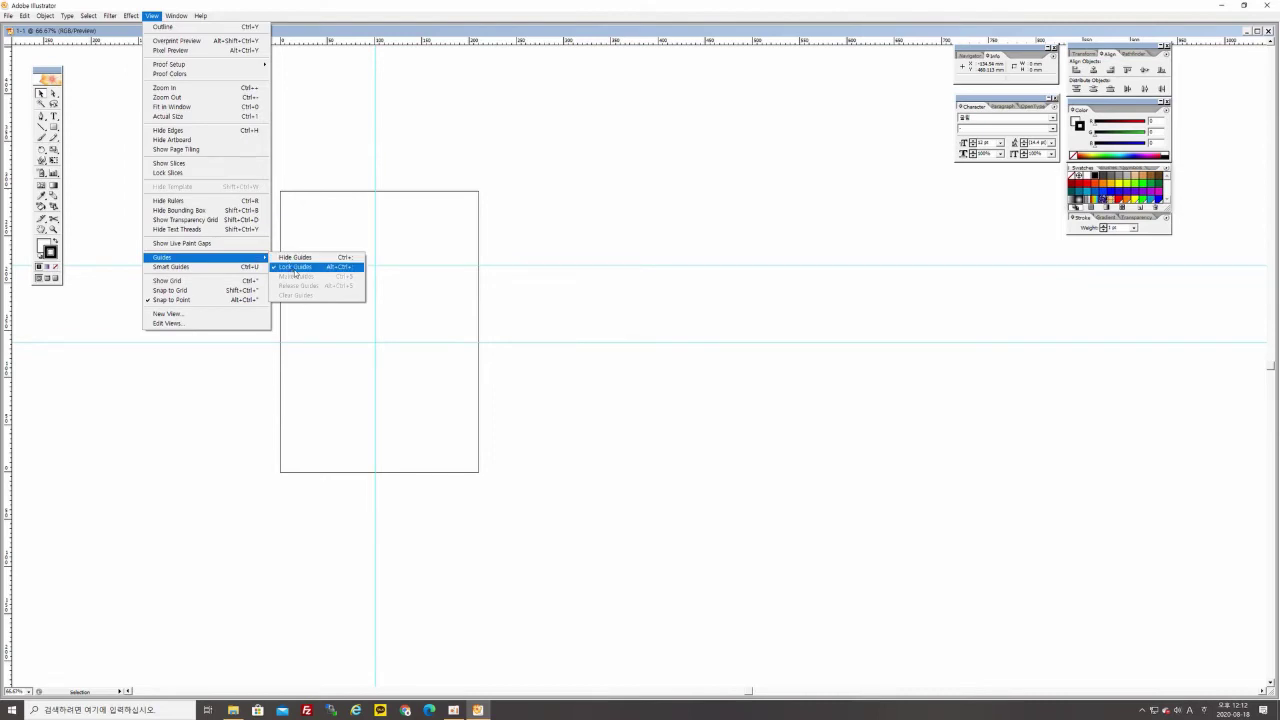
{"action": "left_click", "coordinate": [300, 42]}
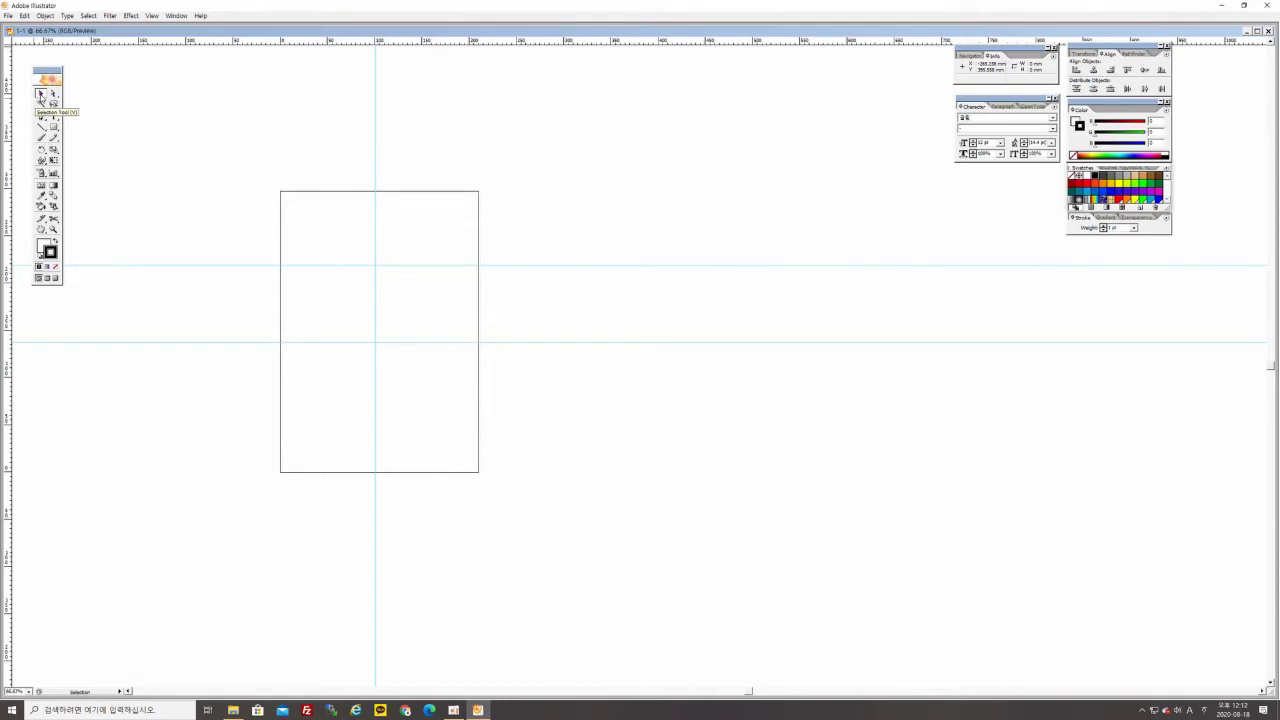
{"action": "left_click_drag", "start_coordinate": [280, 209], "coordinate": [516, 443]}
{"action": "left_click_drag", "start_coordinate": [243, 220], "coordinate": [464, 378]}
{"action": "left_click_drag", "start_coordinate": [315, 205], "coordinate": [539, 427]}
Step: Unlock the guides in the document
{"action": "left_click", "coordinate": [151, 16]}
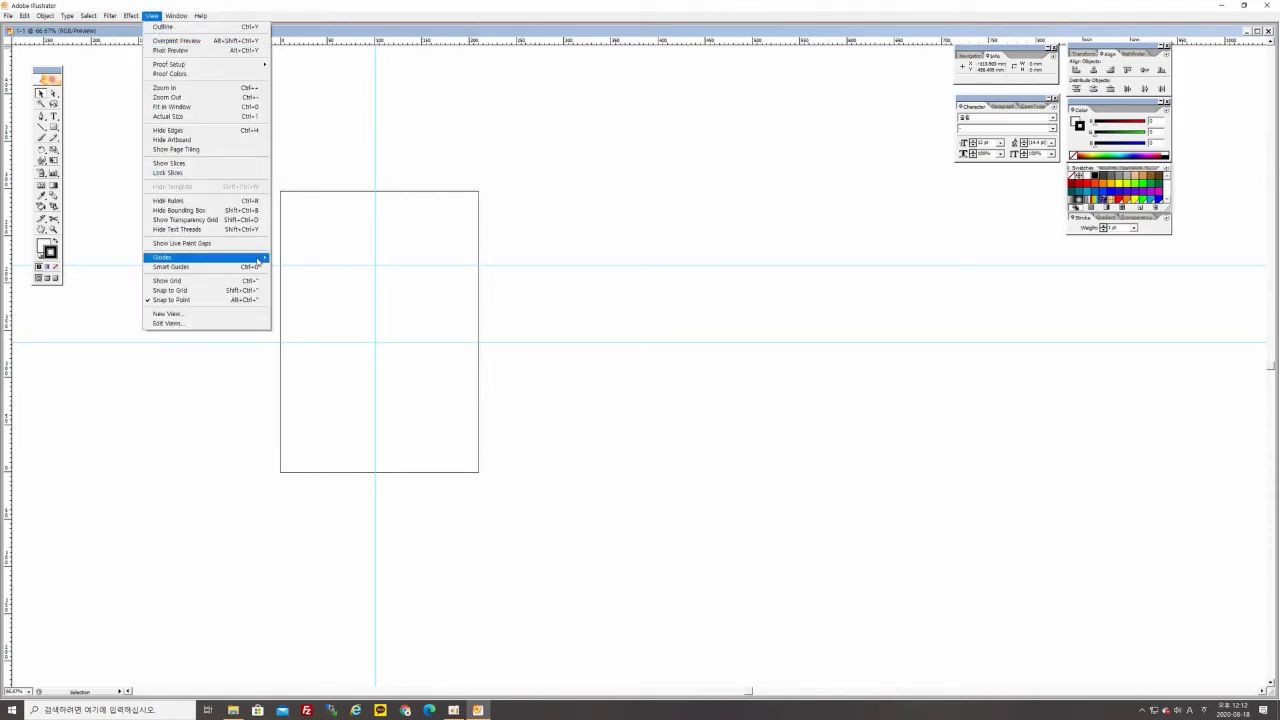
{"action": "mouse_move", "coordinate": [258, 262]}
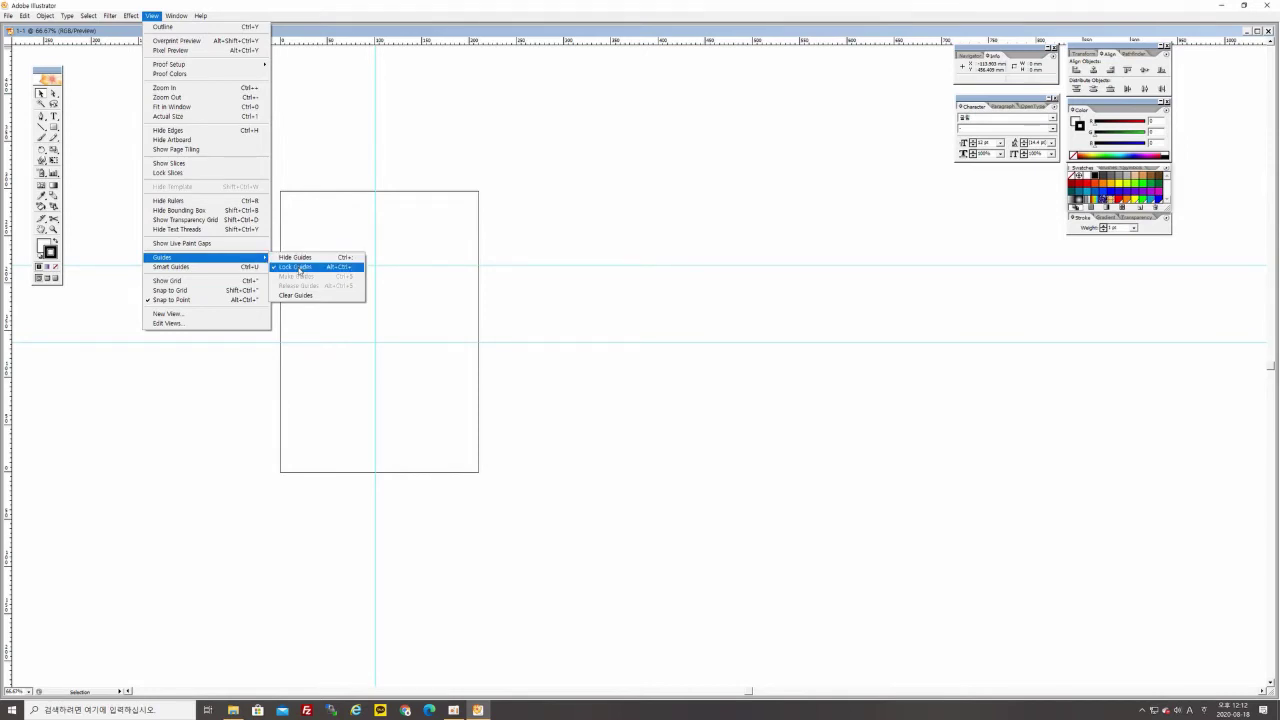
{"action": "left_click", "coordinate": [298, 267]}
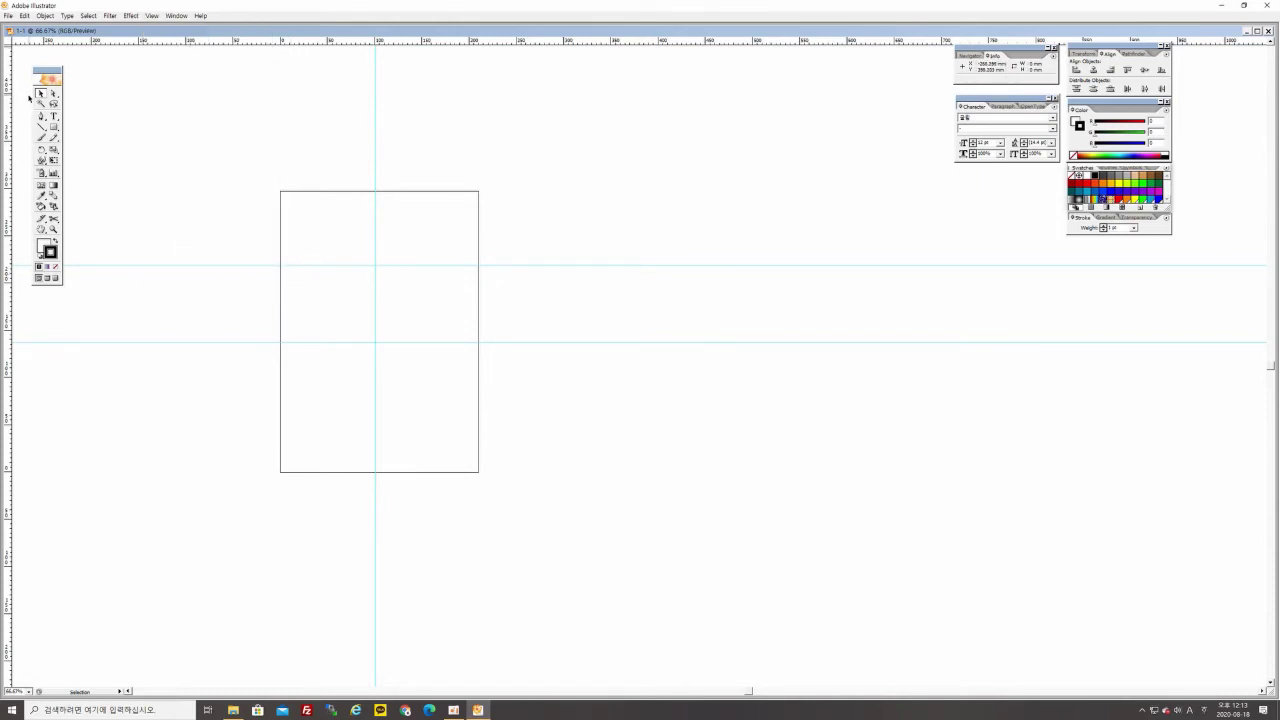
Step: Select all three guides, move them together about 15 mm down the artboard, and deselect them
{"action": "left_click_drag", "start_coordinate": [174, 158], "coordinate": [542, 398]}
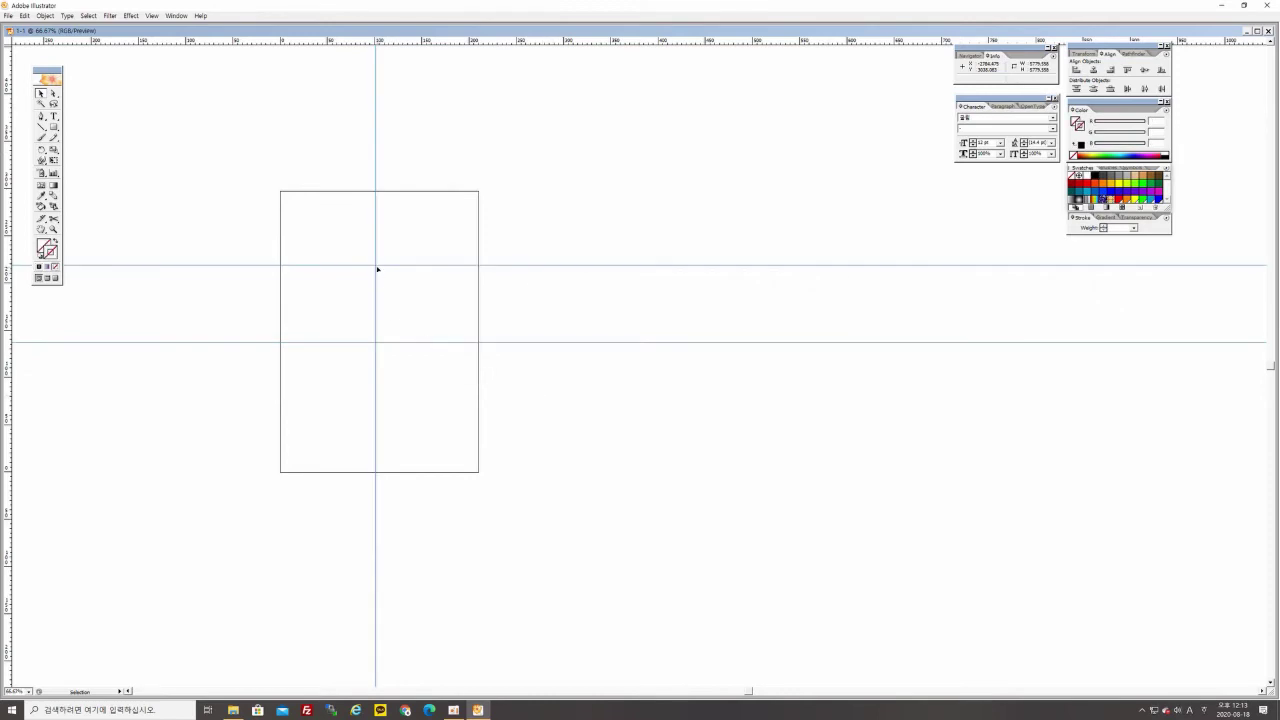
{"action": "left_click_drag", "start_coordinate": [376, 268], "coordinate": [455, 290]}
{"action": "left_click_drag", "start_coordinate": [355, 289], "coordinate": [373, 279]}
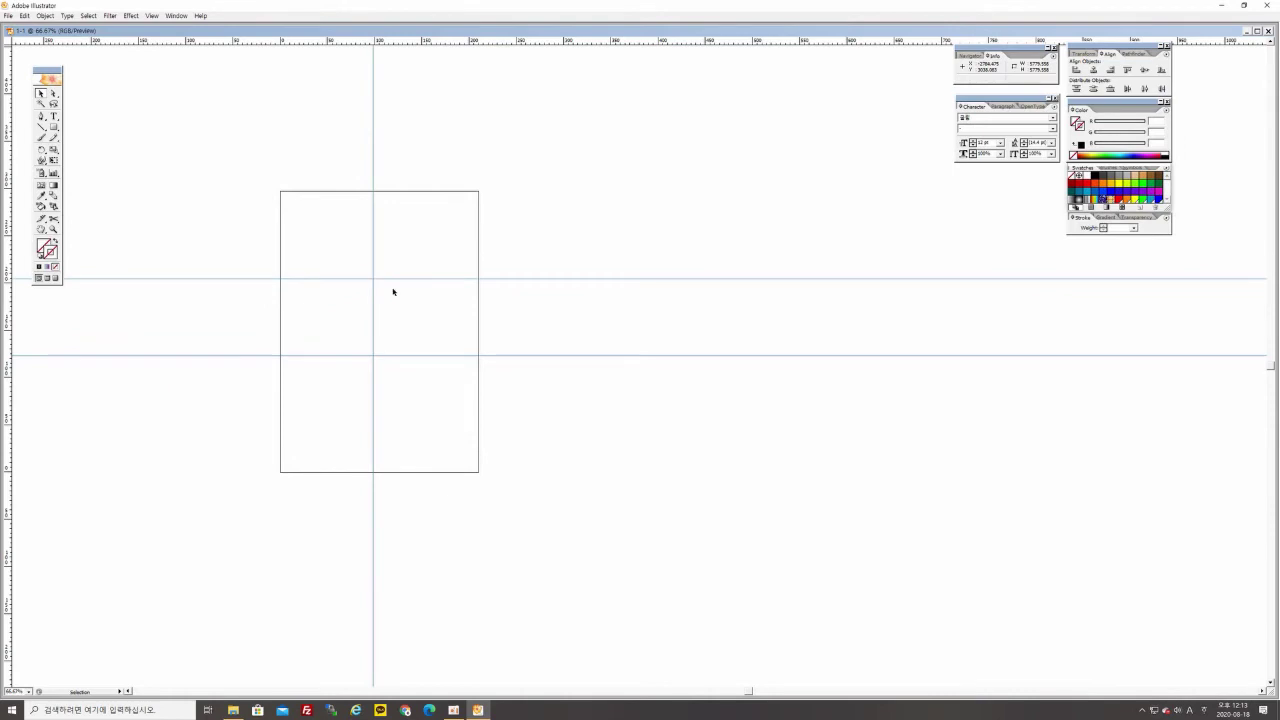
{"action": "left_click", "coordinate": [263, 229]}
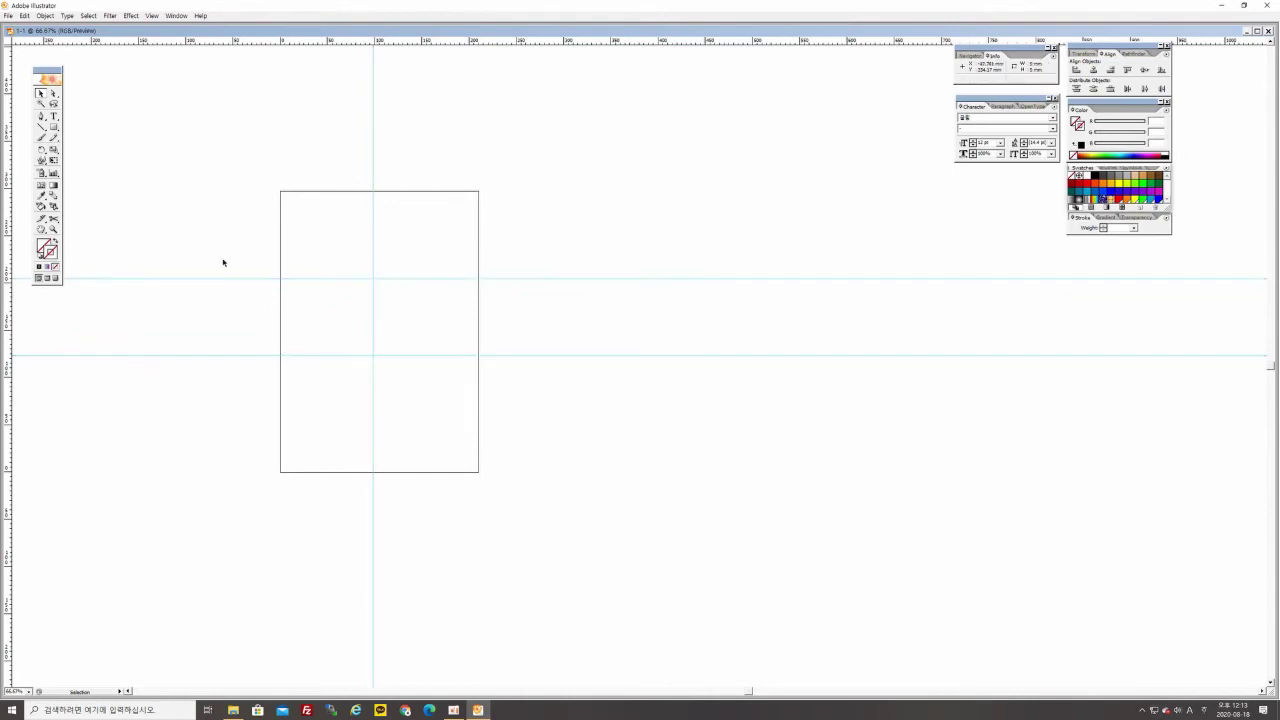
Step: Lock the guides again and test the lock by trying to marquee-select them over the artboard
{"action": "left_click", "coordinate": [151, 15]}
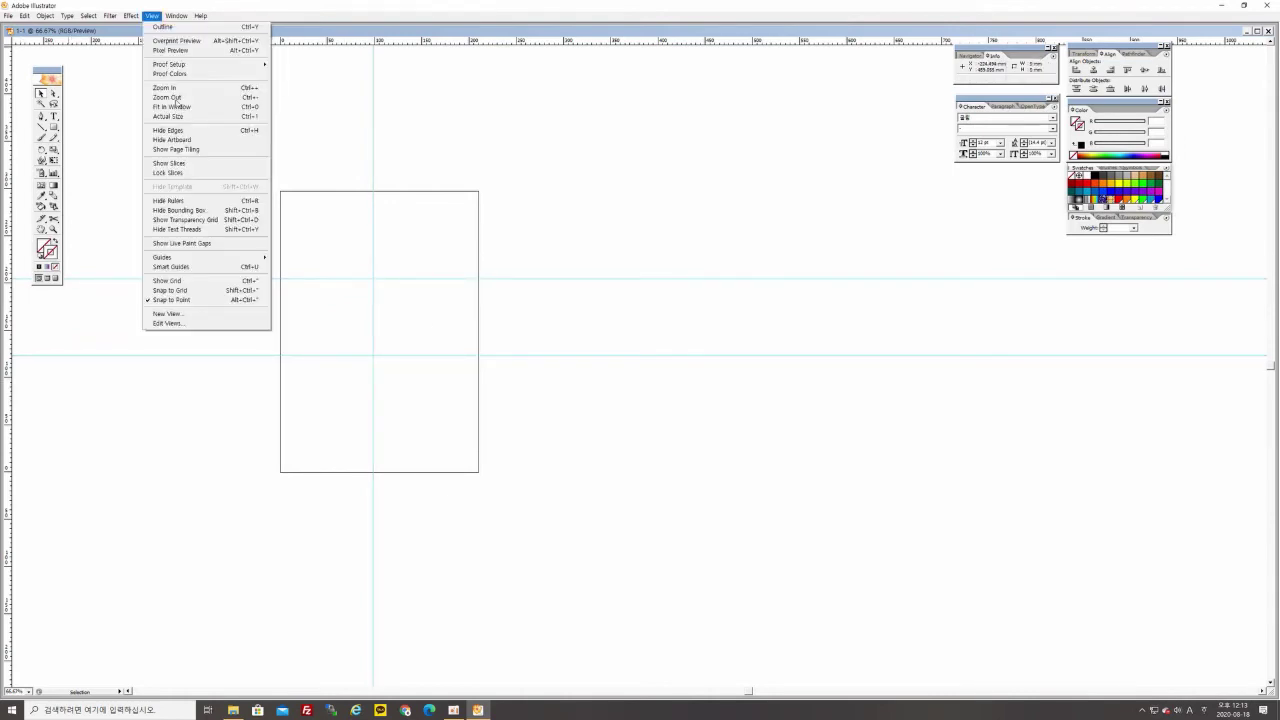
{"action": "mouse_move", "coordinate": [217, 259]}
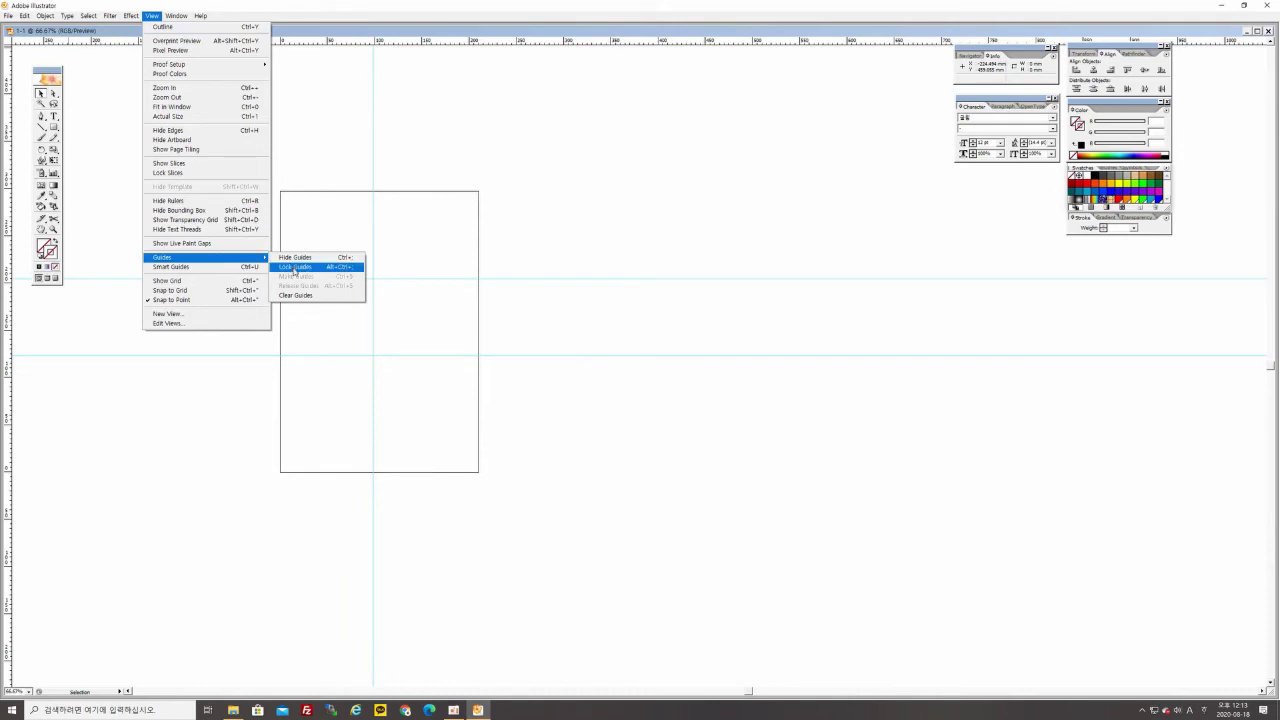
{"action": "left_click", "coordinate": [295, 267]}
{"action": "left_click_drag", "start_coordinate": [251, 163], "coordinate": [454, 351]}
{"action": "left_click_drag", "start_coordinate": [206, 223], "coordinate": [432, 390]}
{"action": "left_click_drag", "start_coordinate": [272, 234], "coordinate": [490, 425]}
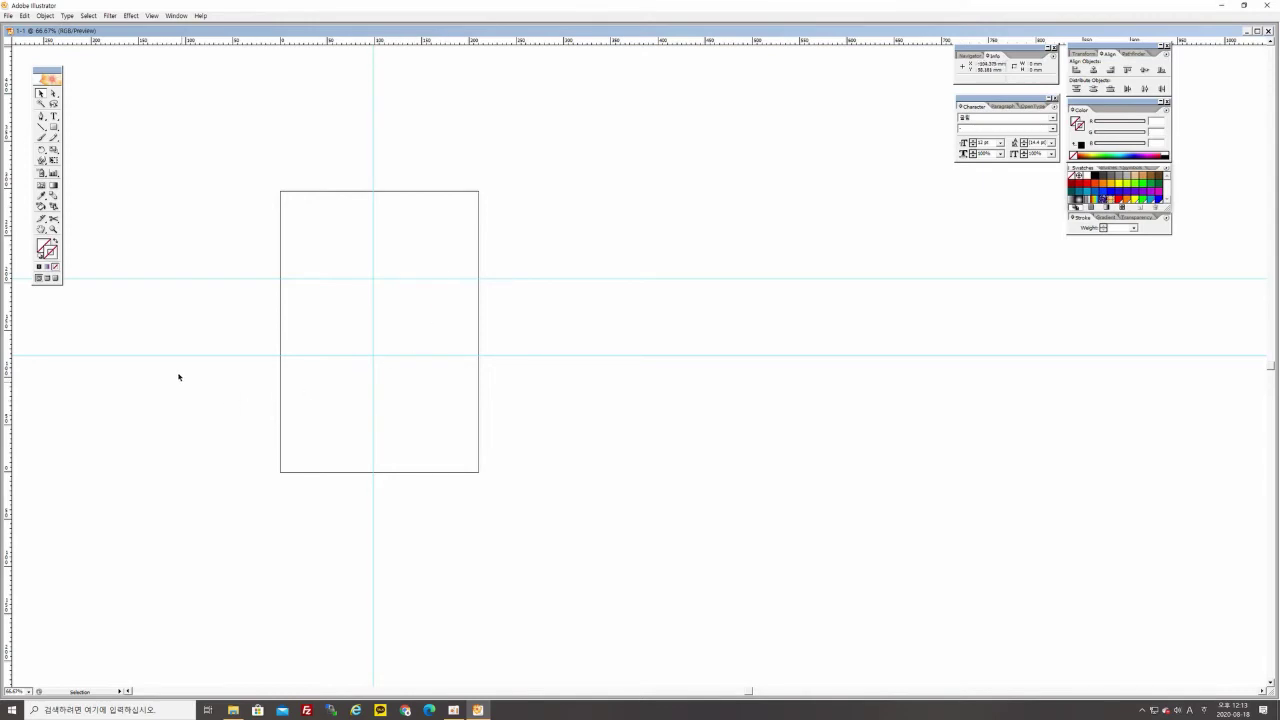
Step: Clear all guides from the document
{"action": "left_click", "coordinate": [151, 16]}
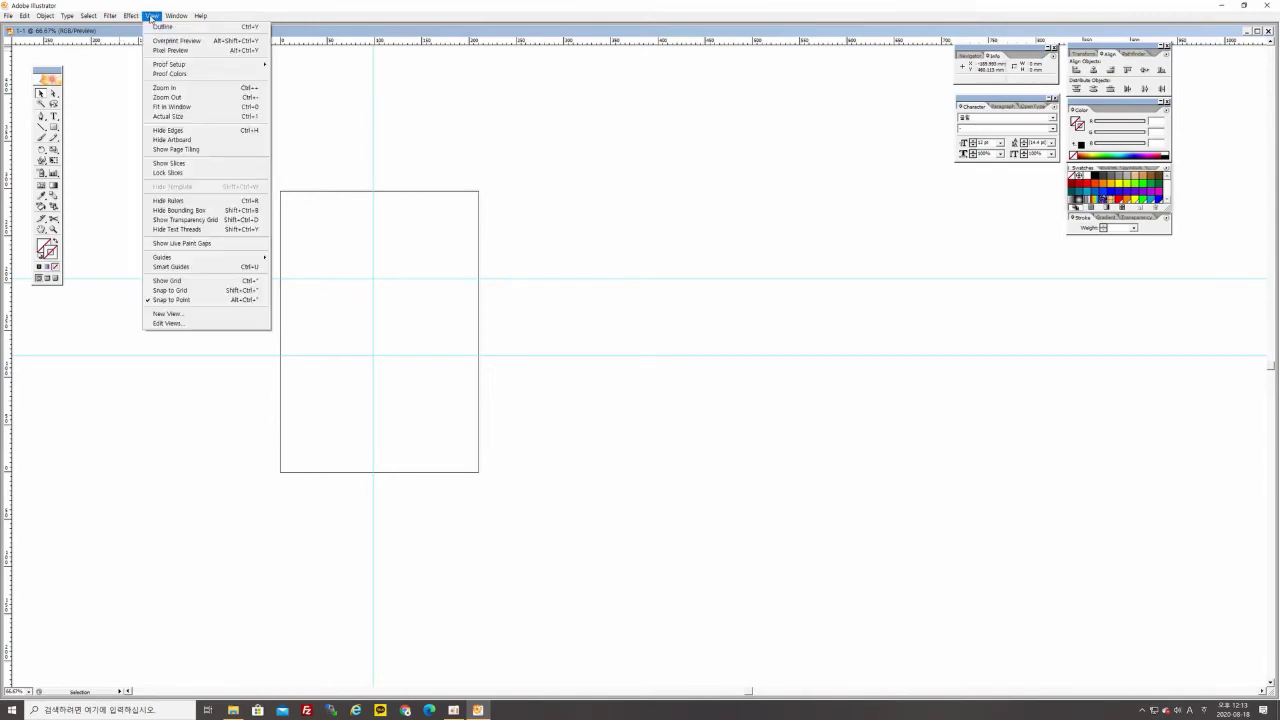
{"action": "mouse_move", "coordinate": [261, 259]}
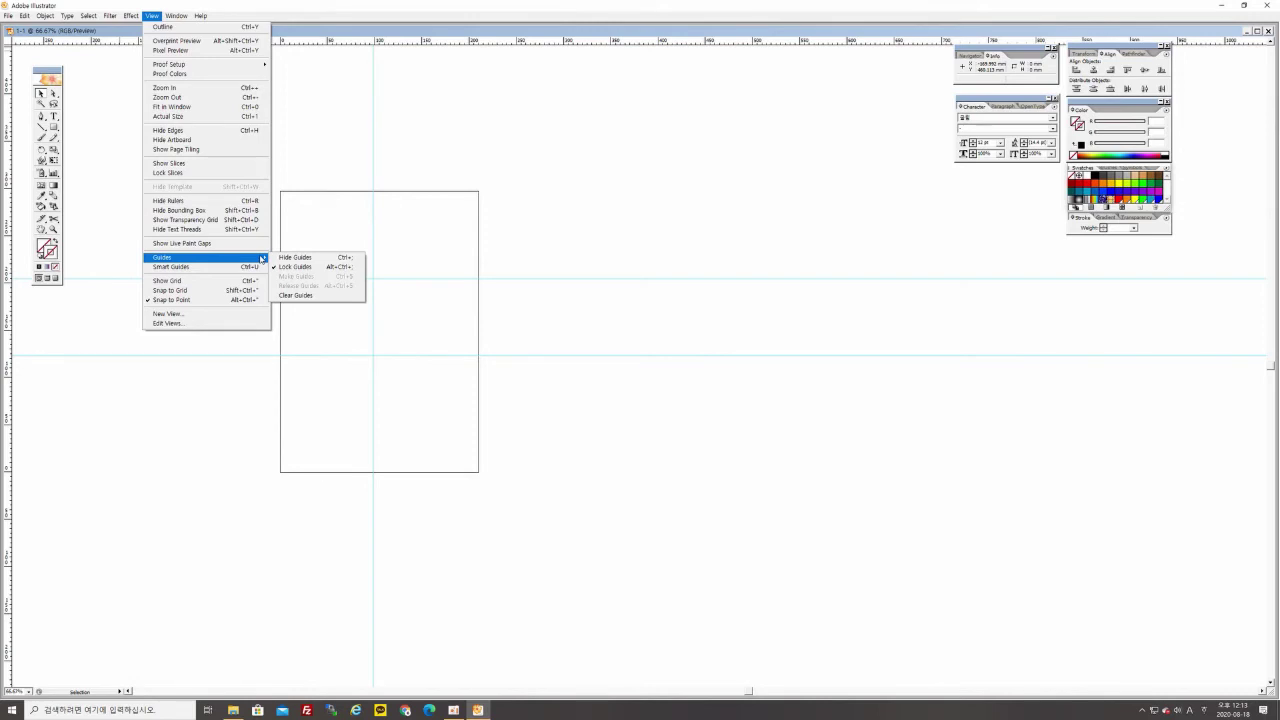
{"action": "left_click", "coordinate": [316, 296]}
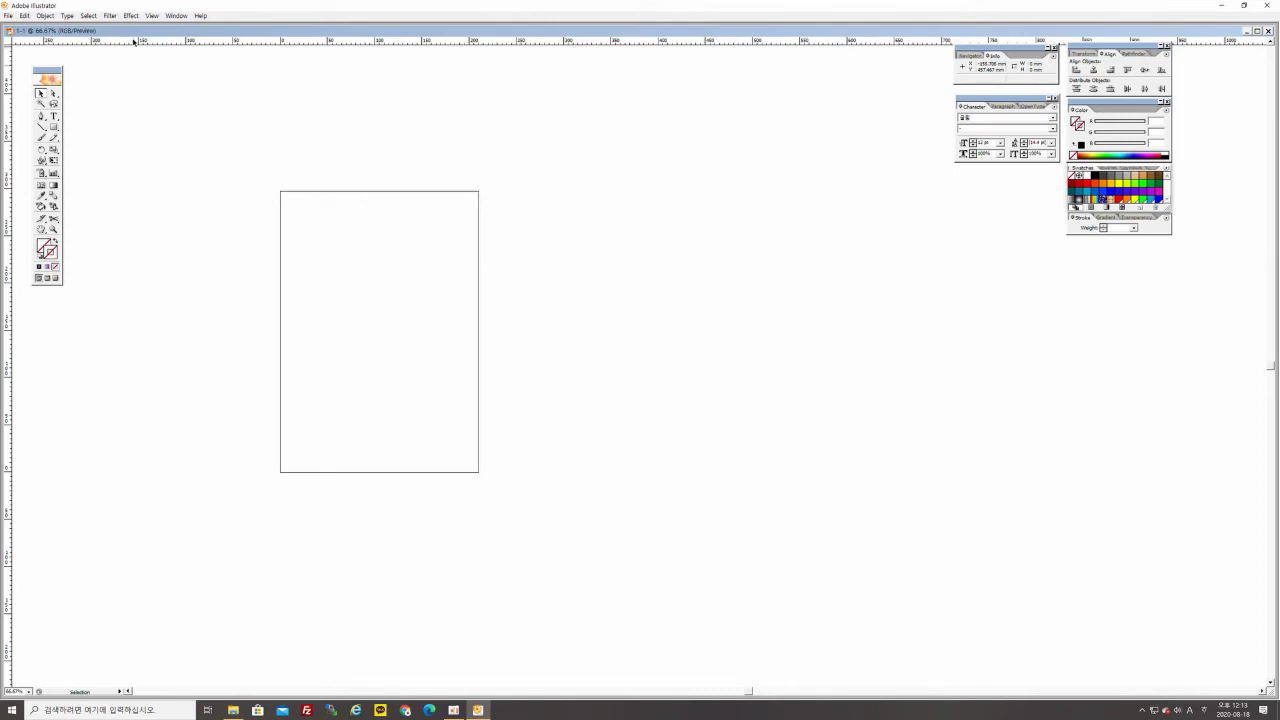
Step: Zoom in on the document and back out until the view is at 50%
{"action": "key", "text": "ctrl+plus"}
{"action": "key", "text": "ctrl+plus"}
{"action": "key", "text": "ctrl+minus"}
{"action": "key", "text": "ctrl+minus"}
{"action": "key", "text": "ctrl+minus"}
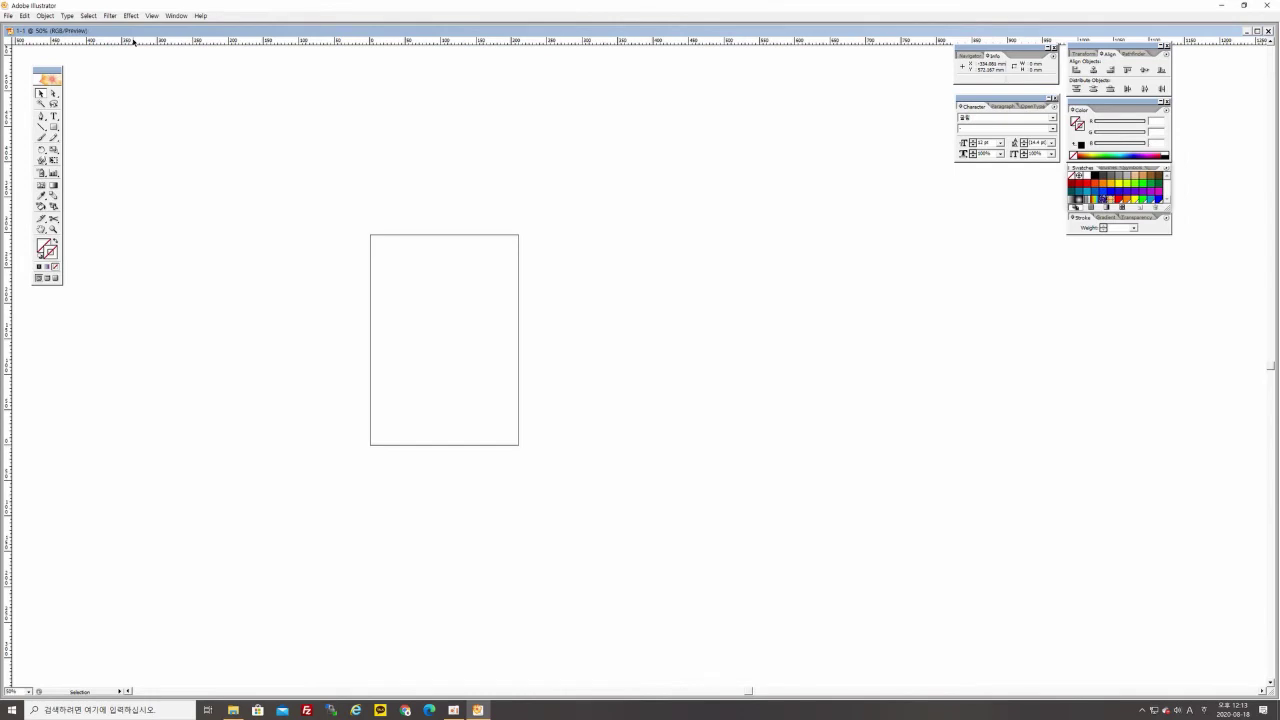
Step: Toggle the rulers off and back on, and pan the view so the artboard sits higher
{"action": "key", "text": "ctrl+r"}
{"action": "key", "text": "ctrl+r"}
{"action": "key", "text": "space"}
{"action": "left_click_drag", "start_coordinate": [314, 411], "coordinate": [305, 351]}
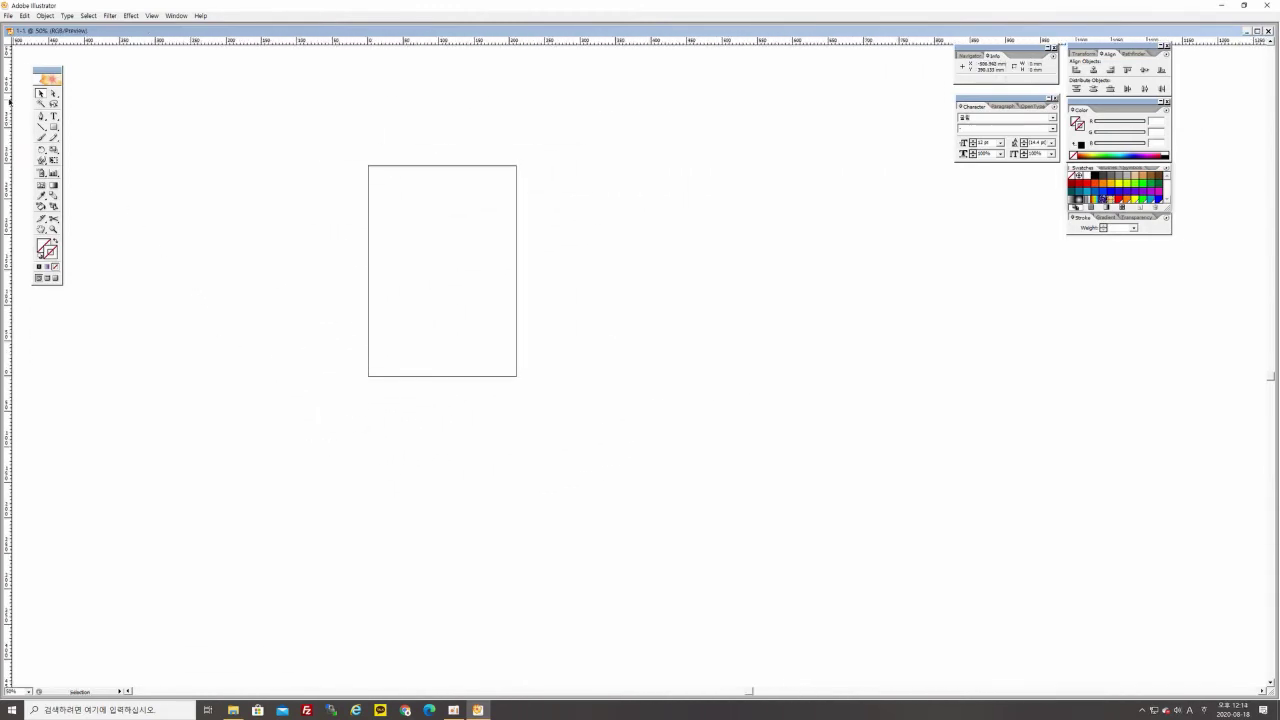
Step: Move the toolbox closer to the window's corner and draw a rectangle about 119 × 131 mm in the middle of the artboard
{"action": "left_click_drag", "start_coordinate": [47, 74], "coordinate": [34, 60]}
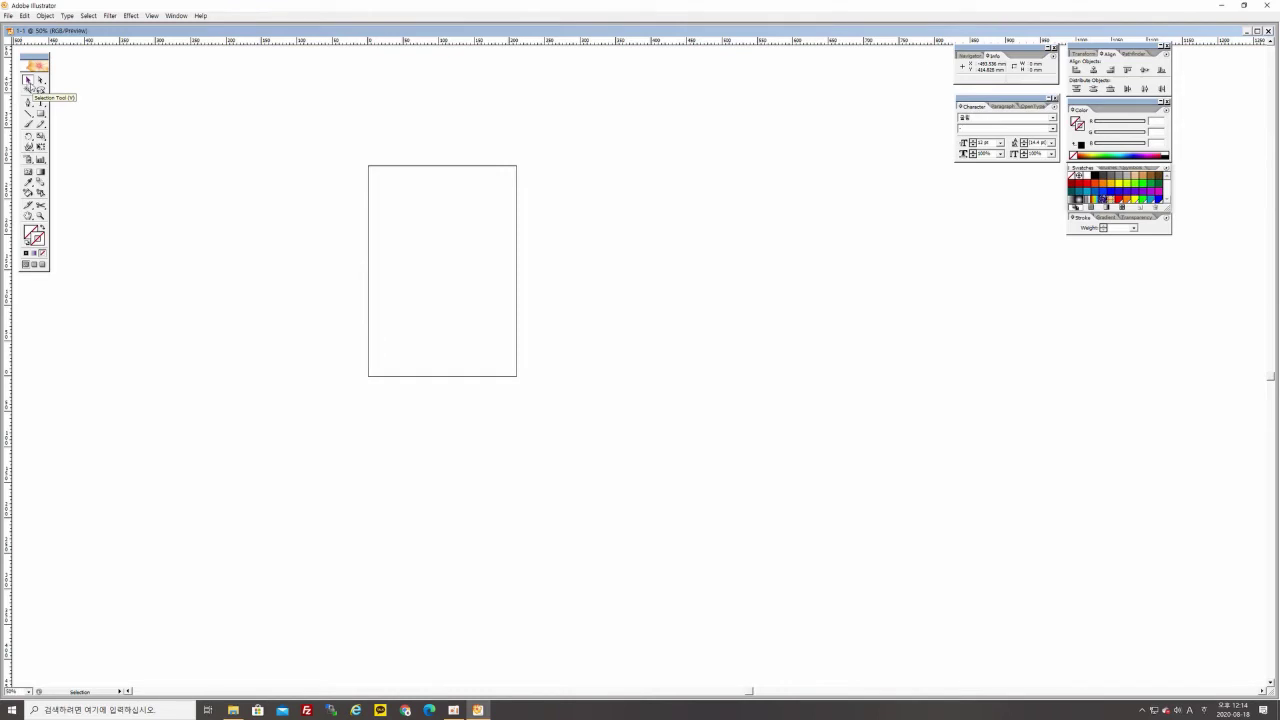
{"action": "left_click", "coordinate": [29, 84]}
{"action": "left_click", "coordinate": [41, 113]}
{"action": "left_click_drag", "start_coordinate": [398, 228], "coordinate": [483, 320]}
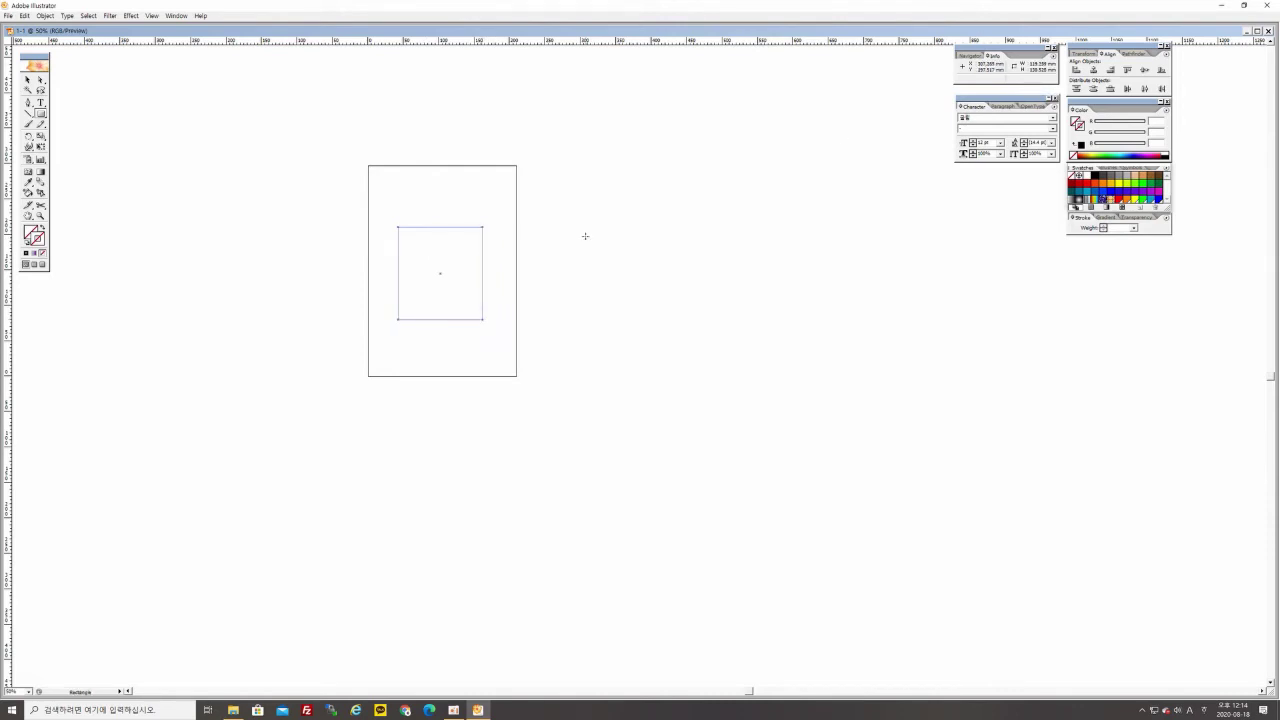
Step: Apply the default white fill and black stroke to the rectangle and deselect it
{"action": "left_click", "coordinate": [27, 243]}
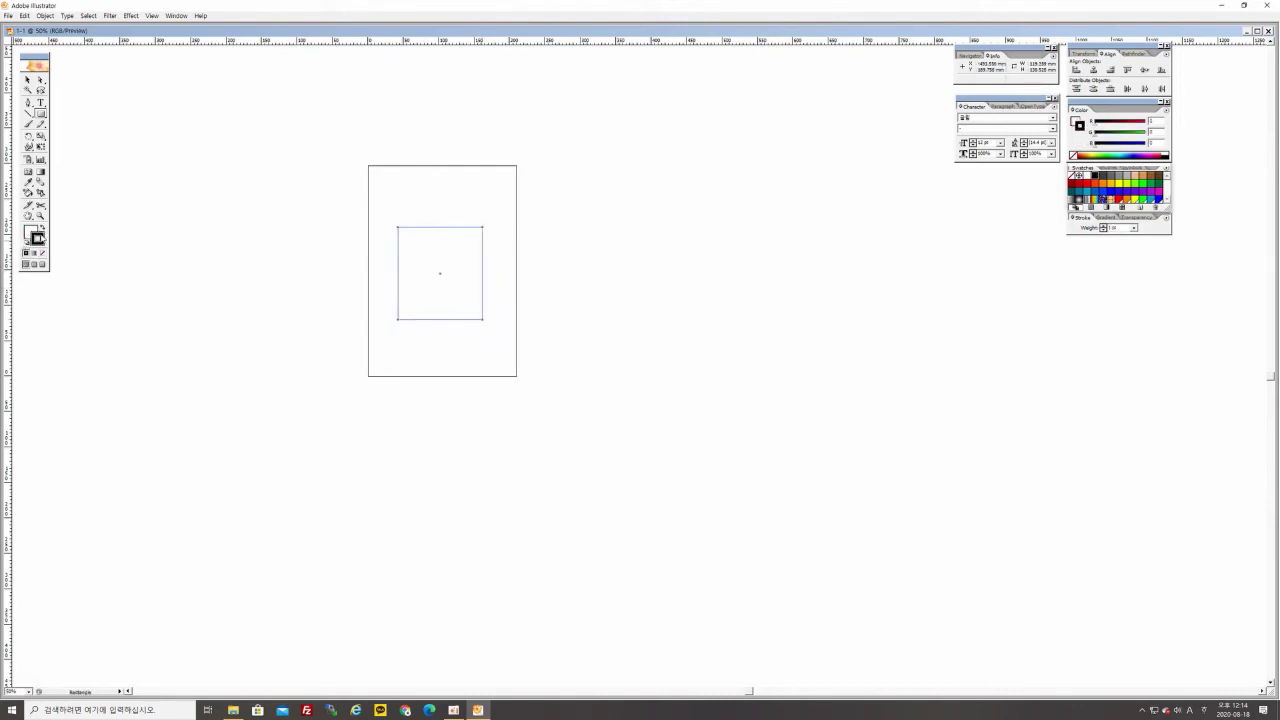
{"action": "left_click", "coordinate": [28, 80]}
{"action": "left_click", "coordinate": [231, 151]}
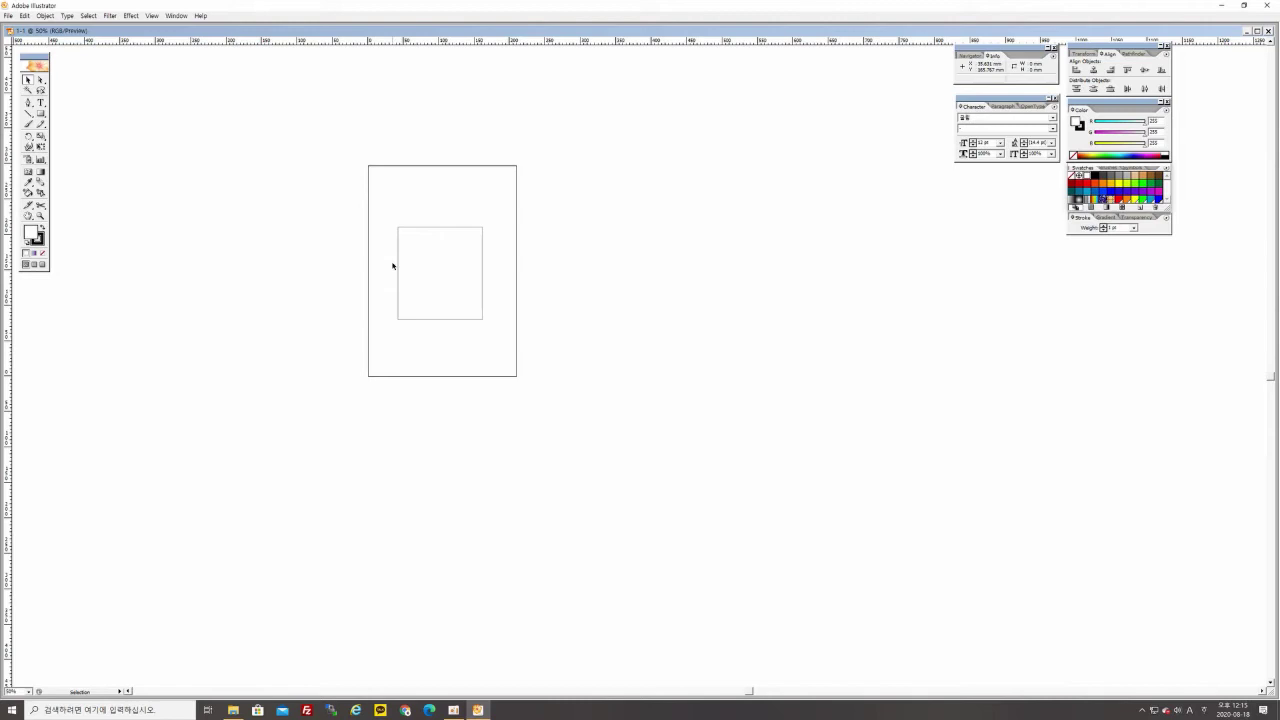
Step: Practise selecting and moving the rectangle, leaving it outside the artboard on its left side
{"action": "left_click", "coordinate": [420, 319]}
{"action": "left_click", "coordinate": [555, 242]}
{"action": "left_click", "coordinate": [426, 260]}
{"action": "left_click_drag", "start_coordinate": [435, 301], "coordinate": [585, 215]}
{"action": "left_click_drag", "start_coordinate": [585, 215], "coordinate": [256, 292]}
{"action": "left_click_drag", "start_coordinate": [301, 365], "coordinate": [537, 383]}
Step: At 100% zoom, scale the rectangle down proportionally to about 79 × 87 mm and dismiss the pop-up advertisement
{"action": "key", "text": "ctrl+equal"}
{"action": "key", "text": "ctrl+equal"}
{"action": "left_click_drag", "start_coordinate": [531, 326], "coordinate": [586, 403]}
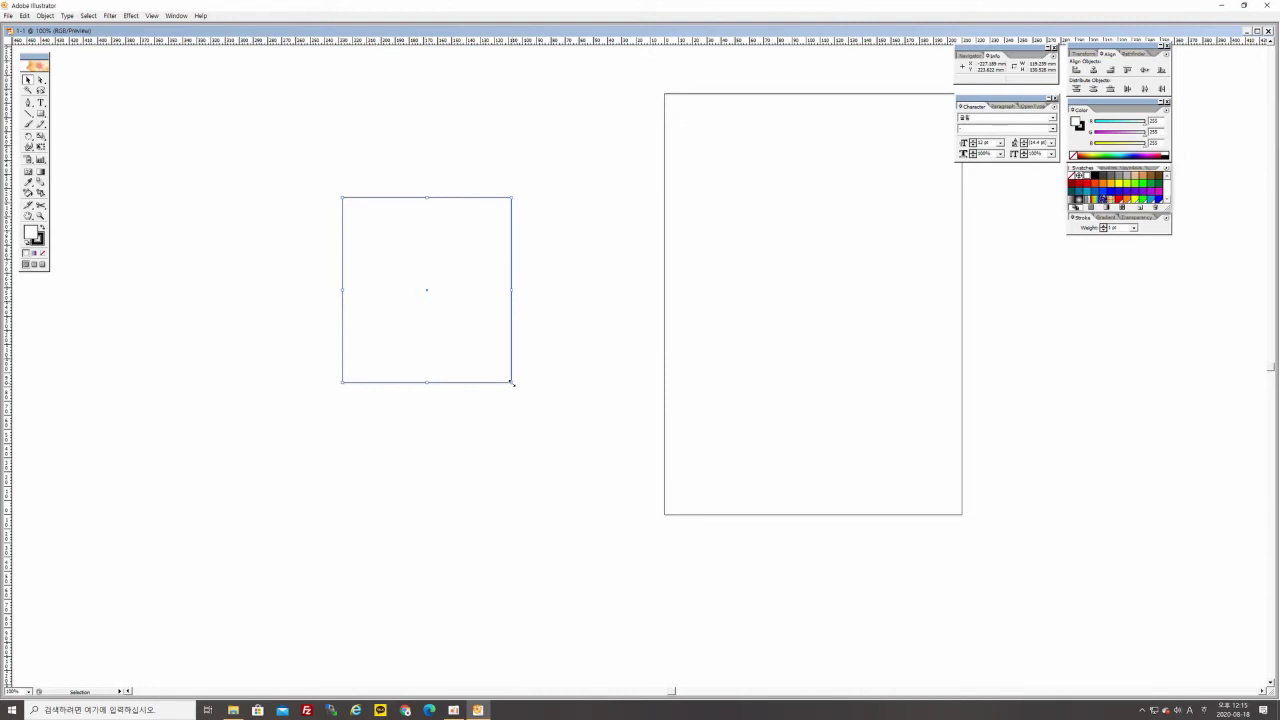
{"action": "left_click_drag", "start_coordinate": [512, 382], "coordinate": [479, 320]}
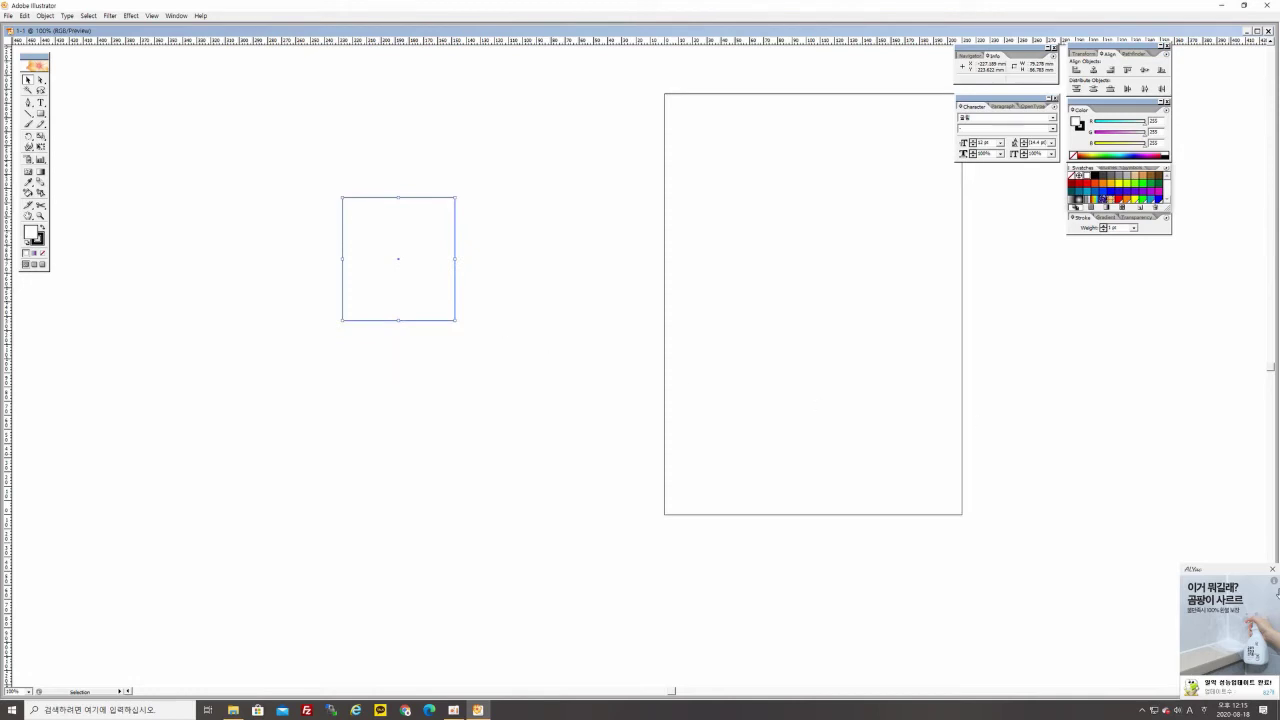
{"action": "left_click", "coordinate": [1273, 572]}
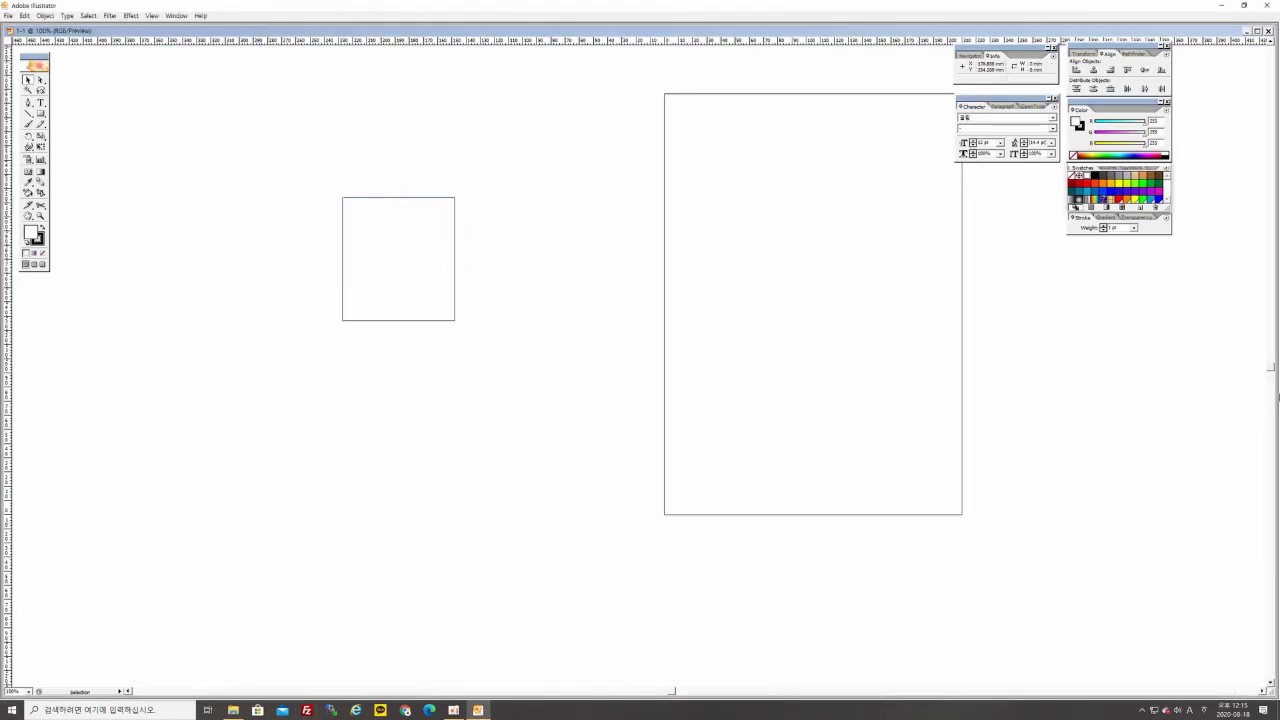
Step: Move the rectangle up and farther left of the artboard, and place a duplicate about 90 mm to its right
{"action": "left_click_drag", "start_coordinate": [374, 263], "coordinate": [211, 153]}
{"action": "left_click", "coordinate": [372, 264]}
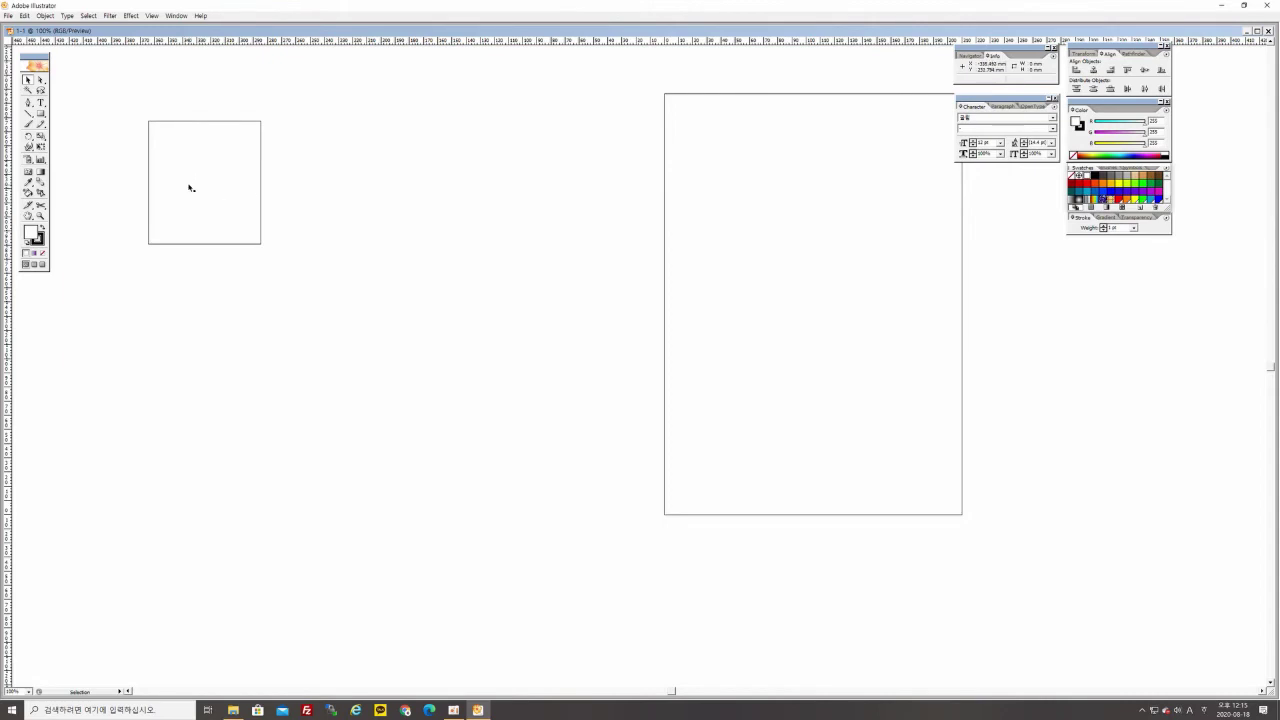
{"action": "left_click", "coordinate": [211, 191]}
{"action": "left_click_drag", "start_coordinate": [217, 200], "coordinate": [345, 199]}
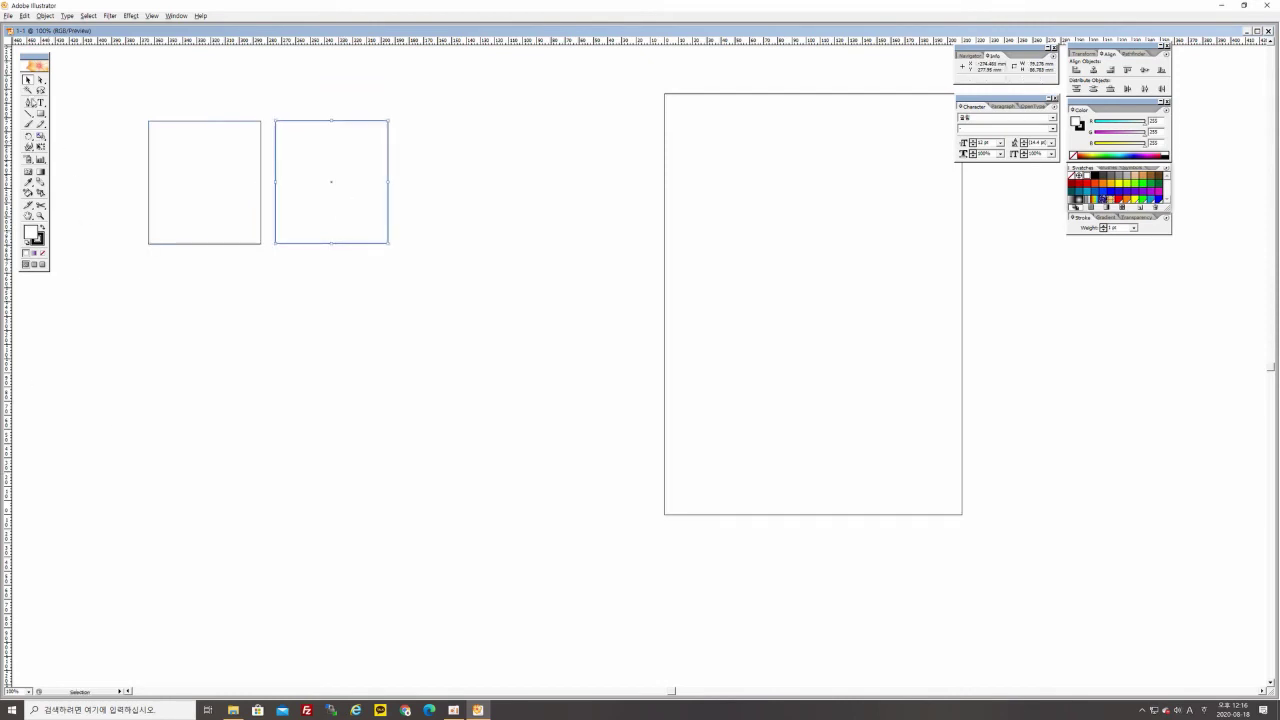
Step: Select both rectangles and duplicate them about 112 mm straight down to form a two-by-two grid, then deselect
{"action": "left_click", "coordinate": [94, 94]}
{"action": "left_click", "coordinate": [177, 244]}
{"action": "left_click", "coordinate": [155, 301]}
{"action": "left_click_drag", "start_coordinate": [111, 90], "coordinate": [420, 302]}
{"action": "left_click_drag", "start_coordinate": [235, 214], "coordinate": [218, 373]}
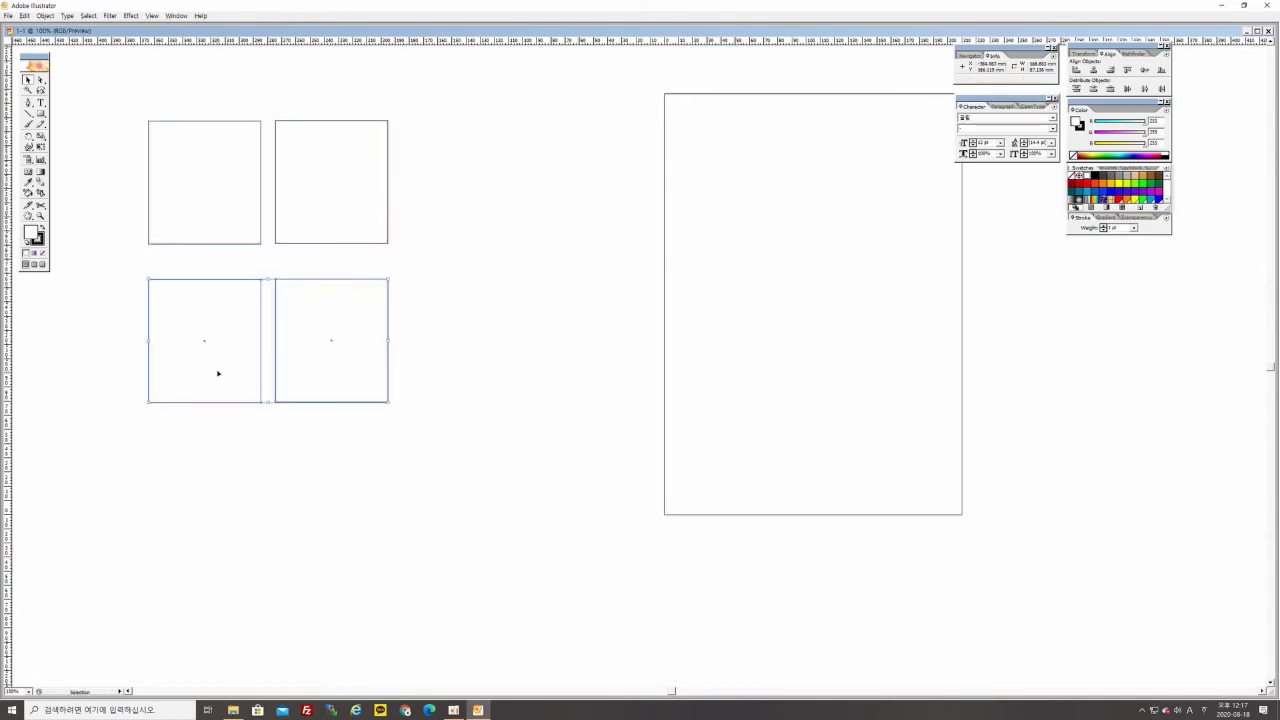
{"action": "left_click", "coordinate": [104, 96]}
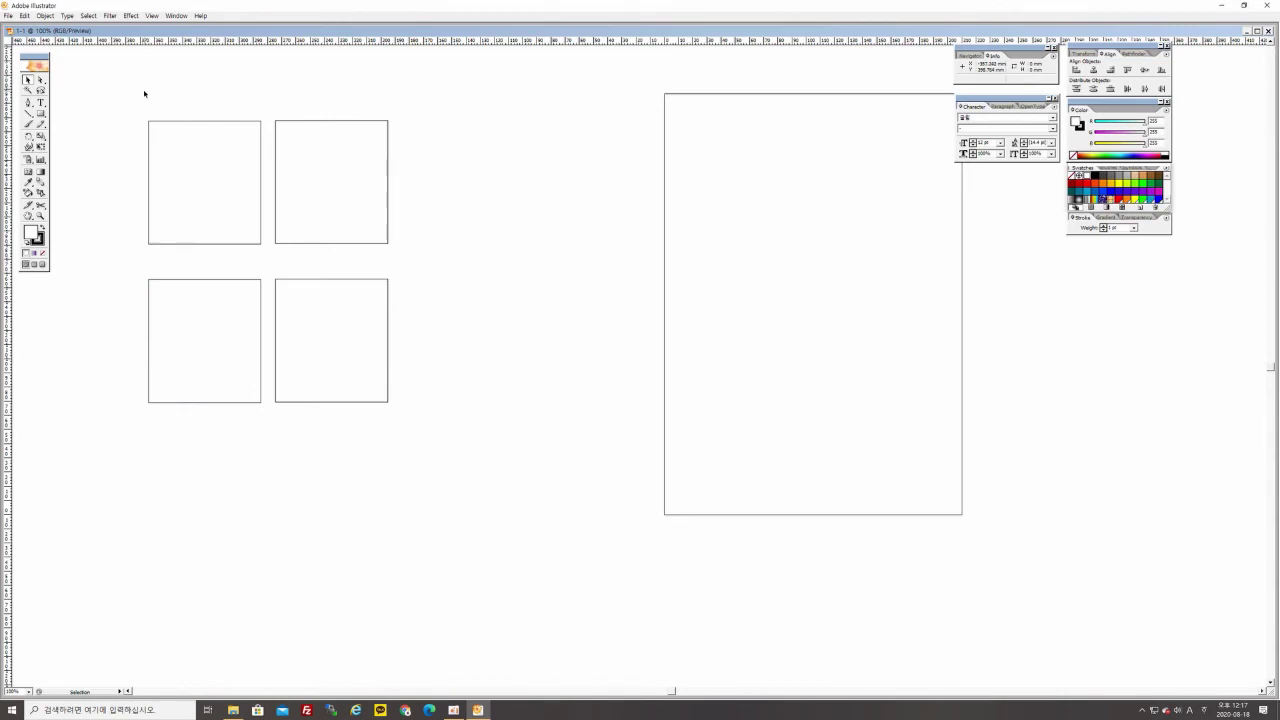
Step: Select all four rectangles and scale them down together proportionally to about 83 × 98 mm overall
{"action": "left_click_drag", "start_coordinate": [98, 101], "coordinate": [201, 206]}
{"action": "left_click_drag", "start_coordinate": [124, 95], "coordinate": [409, 434]}
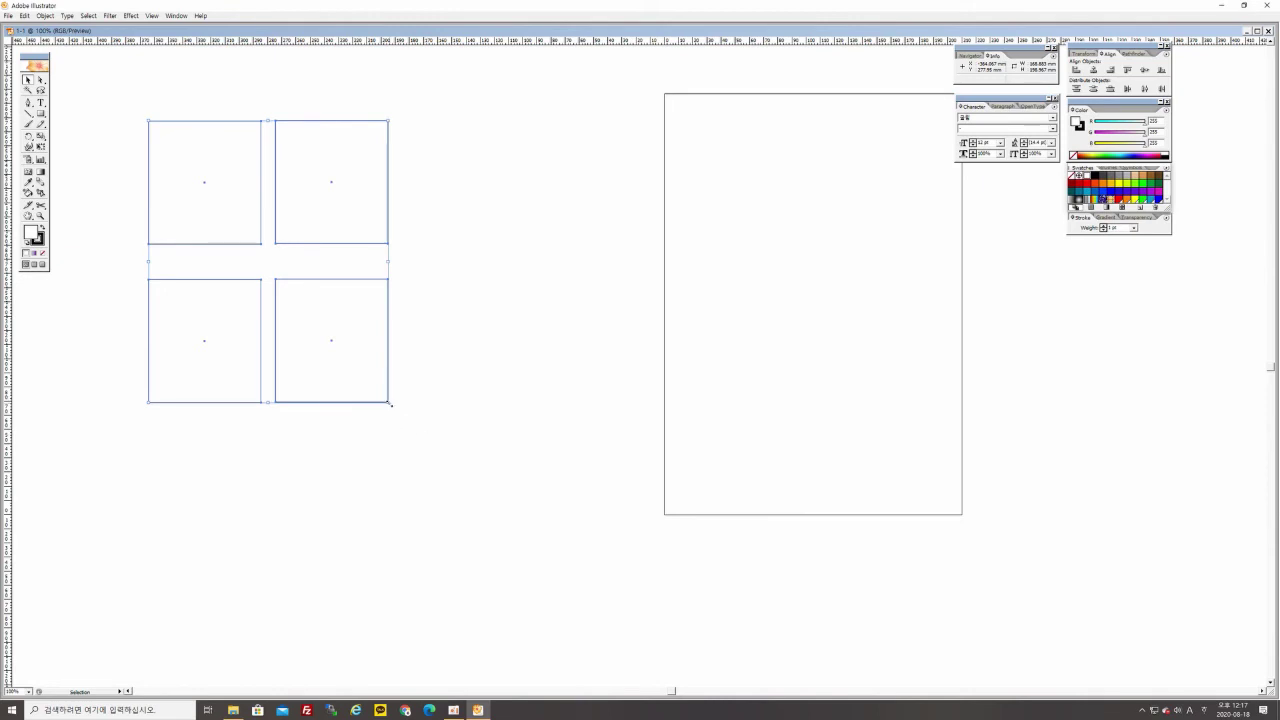
{"action": "left_click_drag", "start_coordinate": [390, 404], "coordinate": [266, 259]}
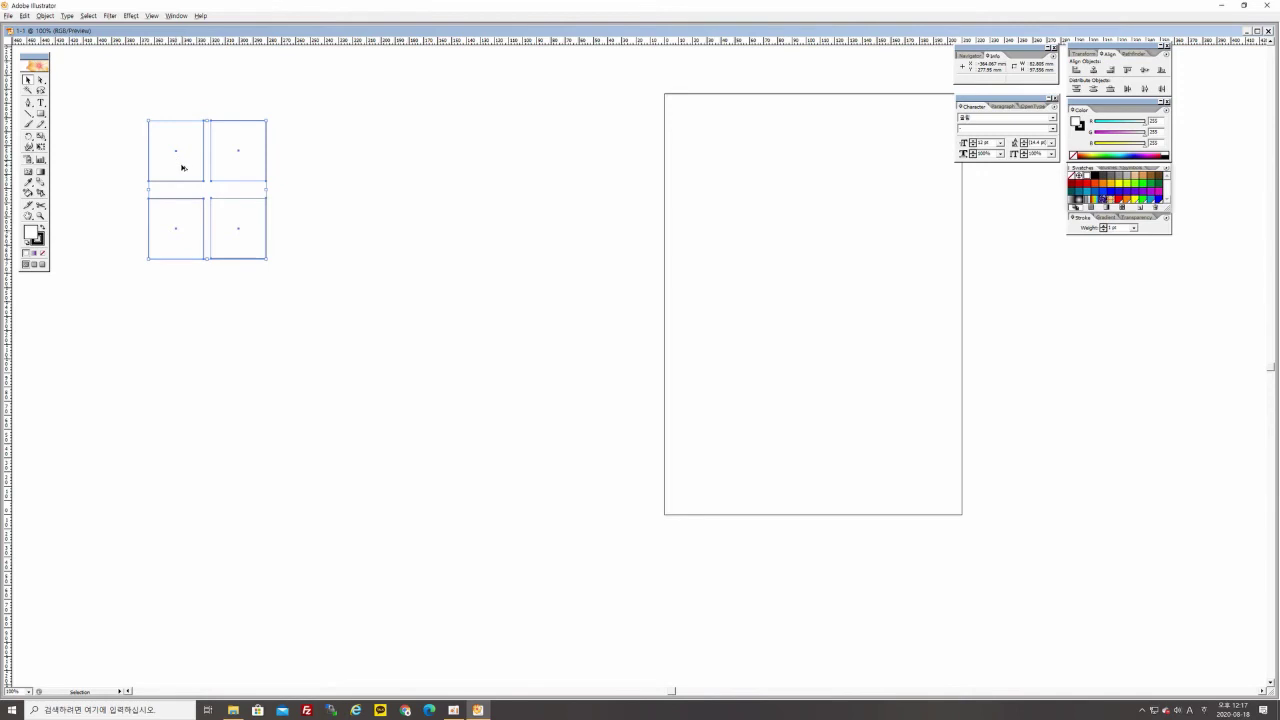
Step: Duplicate the four rectangles about 88 mm to the right and select all eight
{"action": "left_click_drag", "start_coordinate": [181, 167], "coordinate": [306, 164]}
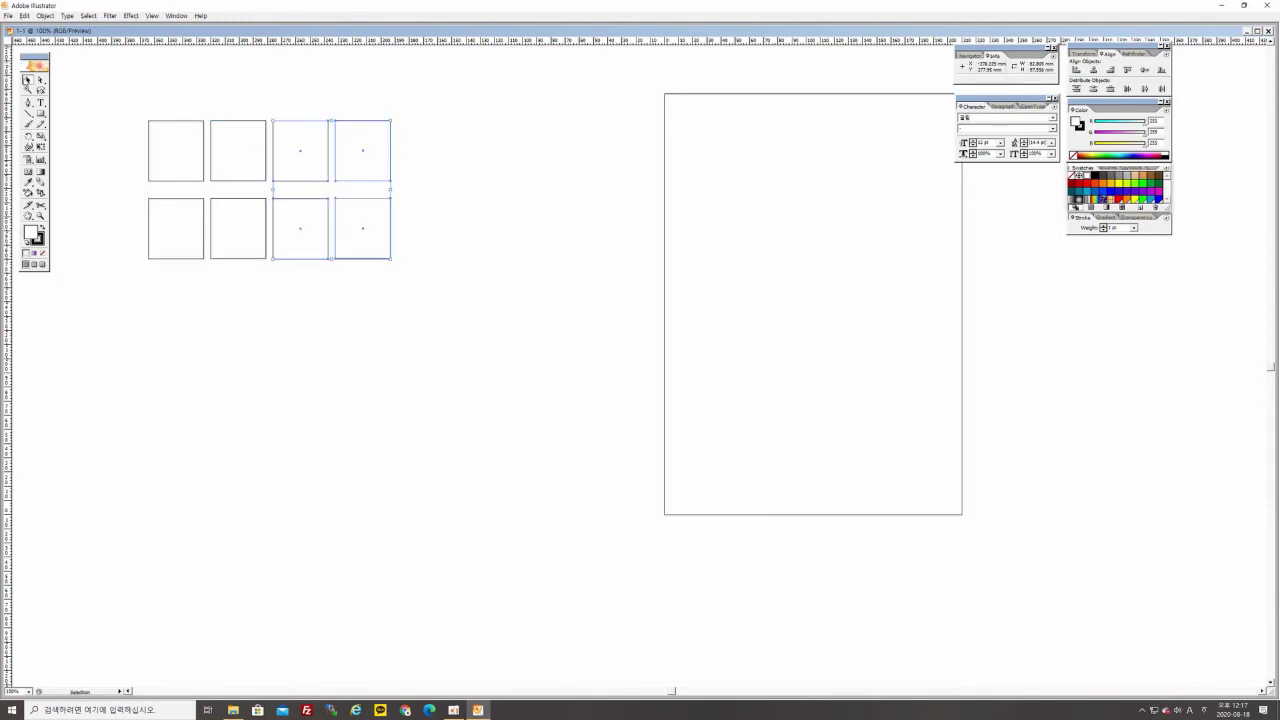
{"action": "left_click_drag", "start_coordinate": [100, 86], "coordinate": [426, 306]}
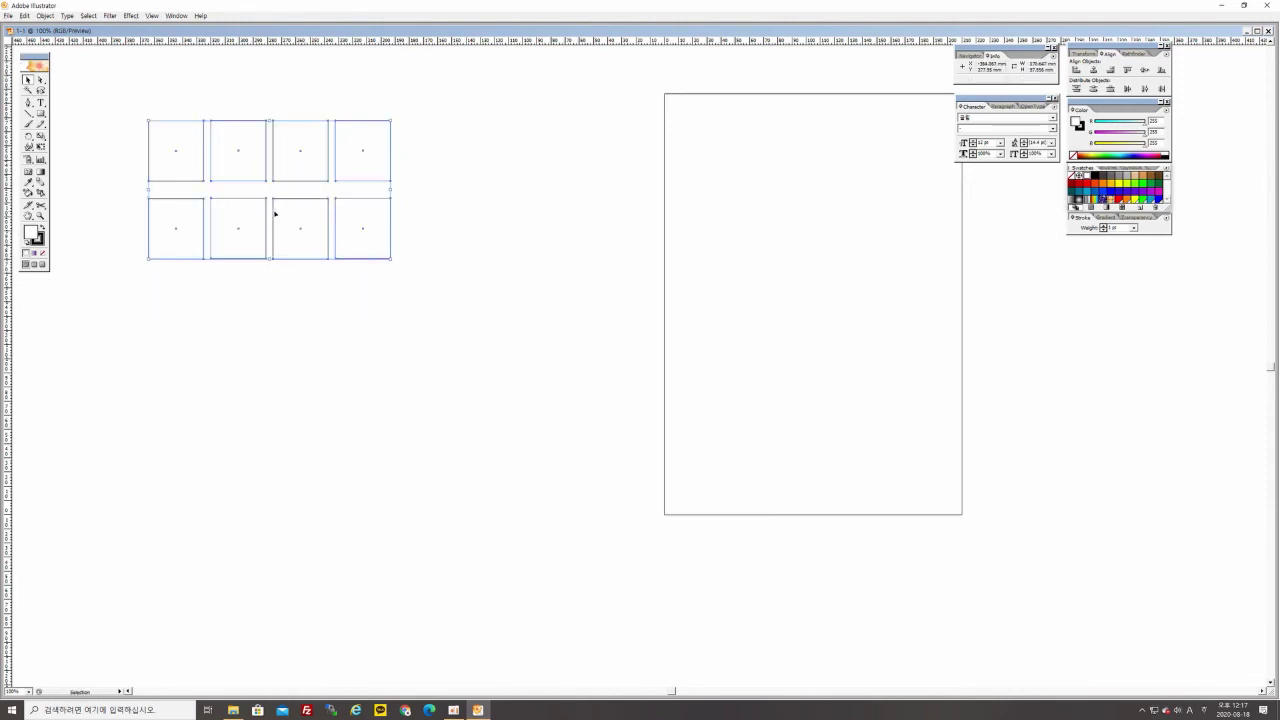
Step: Duplicate the eight selected rectangles about 104 mm straight down to form a four-by-four grid, then deselect
{"action": "left_click_drag", "start_coordinate": [289, 214], "coordinate": [286, 362]}
{"action": "left_click", "coordinate": [80, 75]}
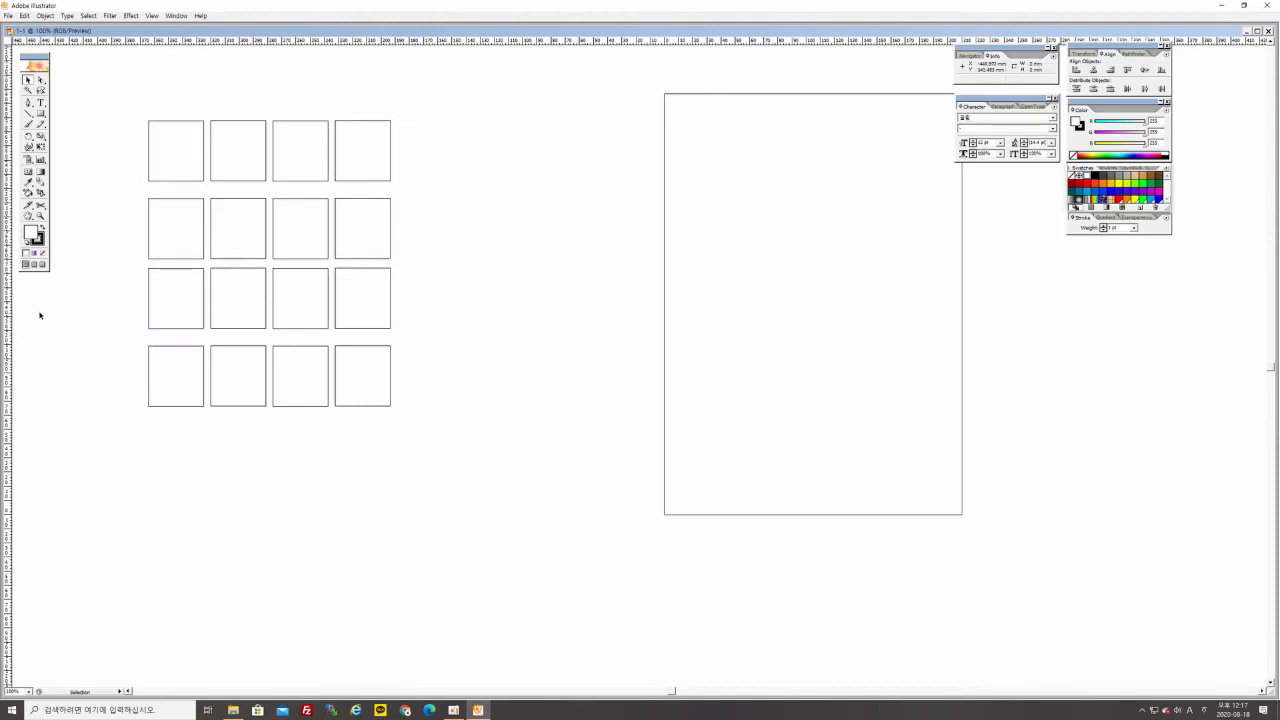
Step: Fill the first rectangle in the grid's top row with crimson red, hex E51749
{"action": "left_click", "coordinate": [177, 152]}
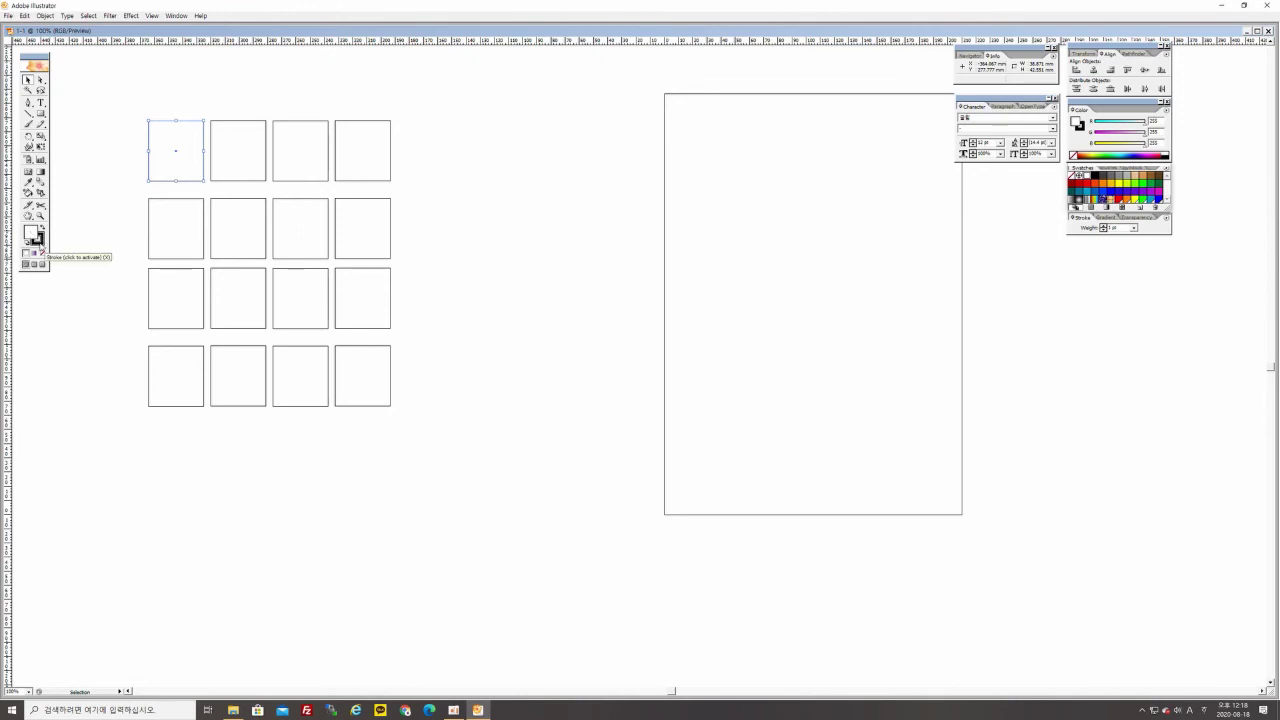
{"action": "left_click", "coordinate": [40, 244]}
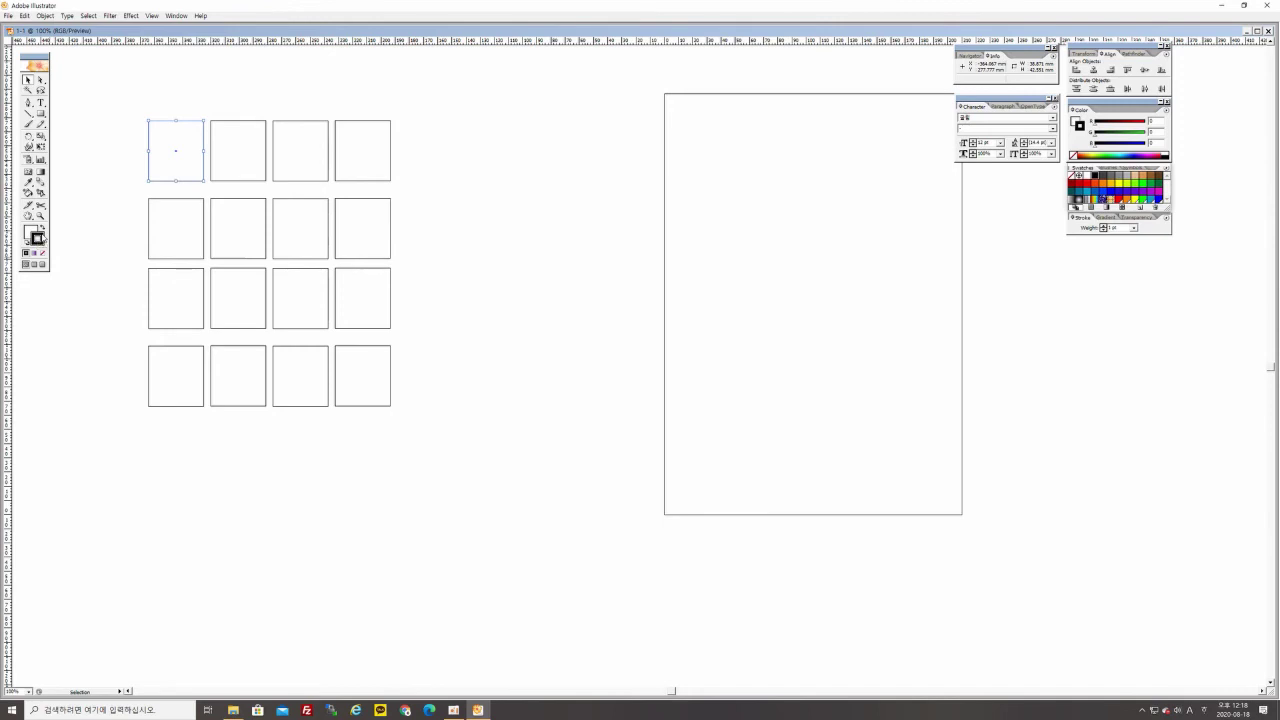
{"action": "left_click", "coordinate": [61, 227]}
{"action": "left_click", "coordinate": [167, 152]}
{"action": "left_click", "coordinate": [31, 234]}
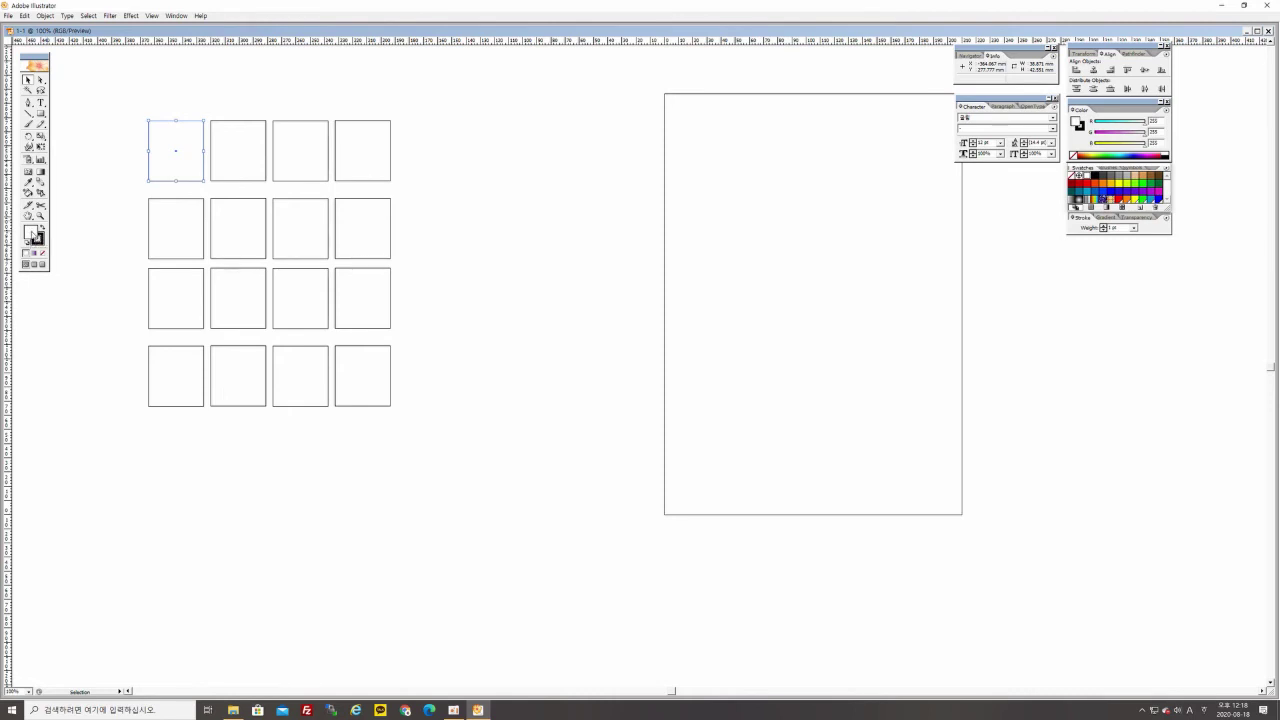
{"action": "double_click", "coordinate": [31, 234]}
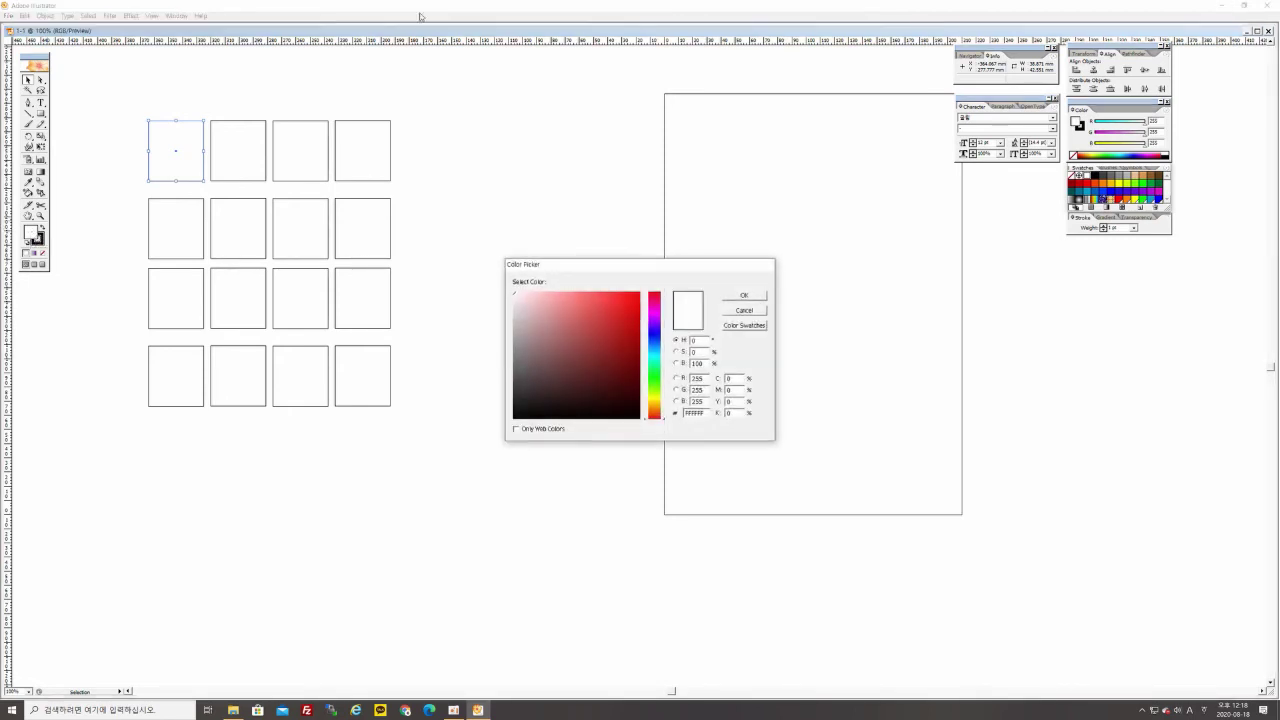
{"action": "left_click", "coordinate": [657, 298]}
{"action": "left_click", "coordinate": [628, 303]}
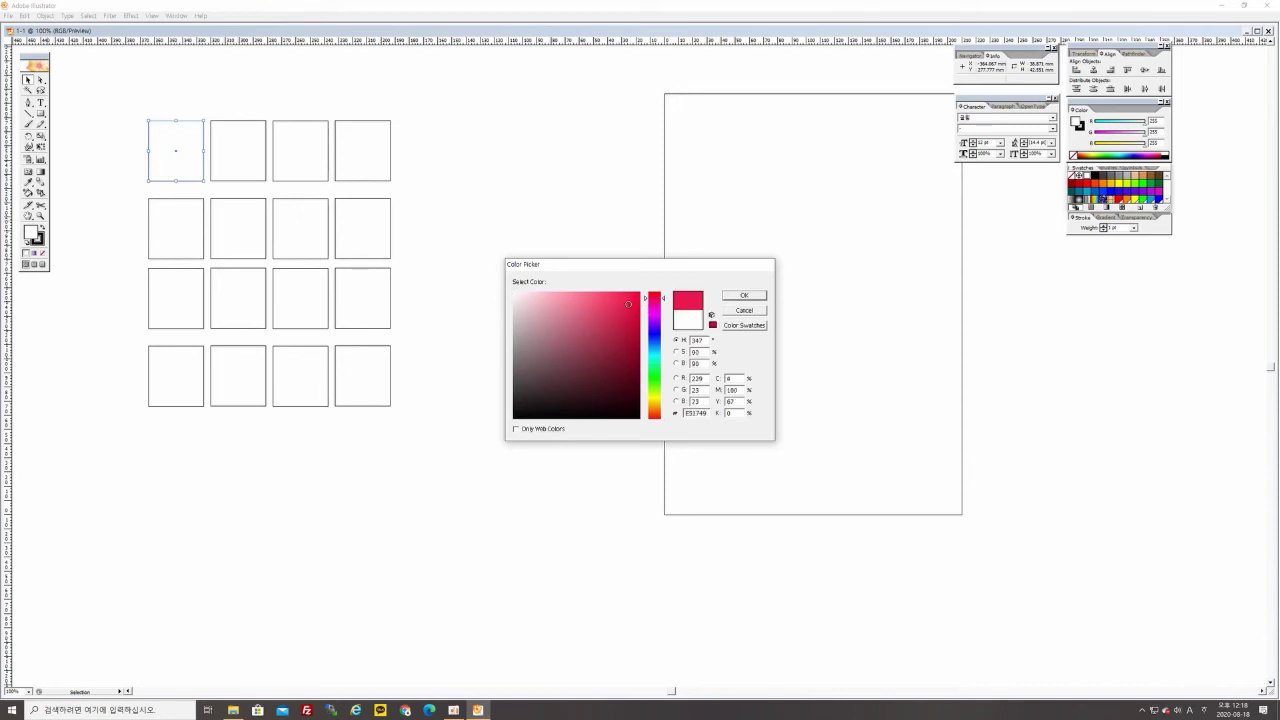
{"action": "left_click", "coordinate": [745, 296]}
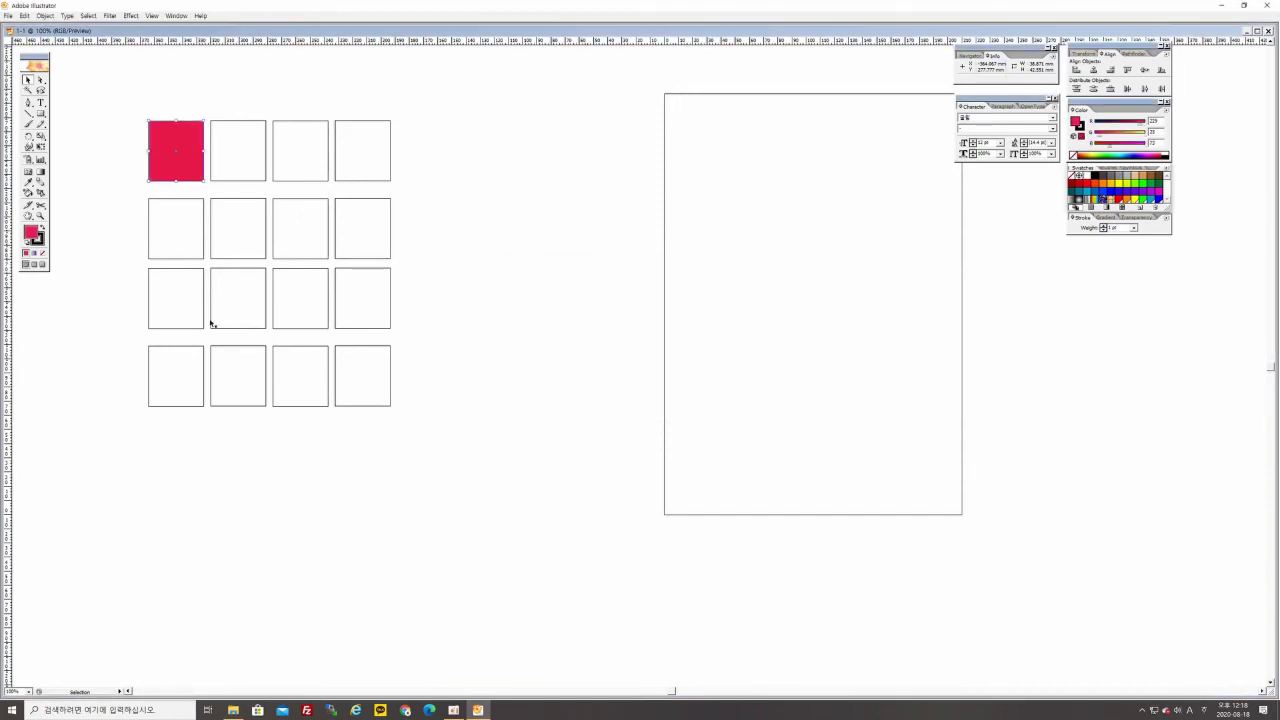
Step: Remove the stroke from the red rectangle and deselect it
{"action": "left_click", "coordinate": [38, 240]}
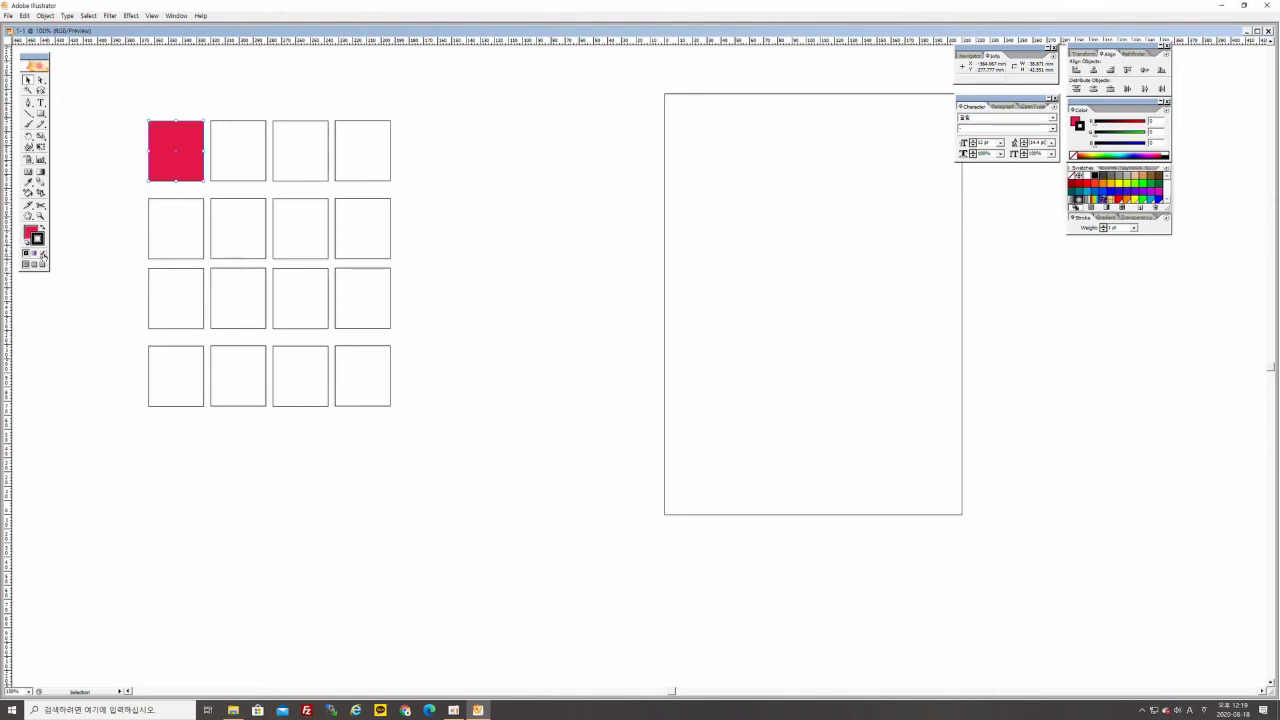
{"action": "left_click", "coordinate": [42, 255]}
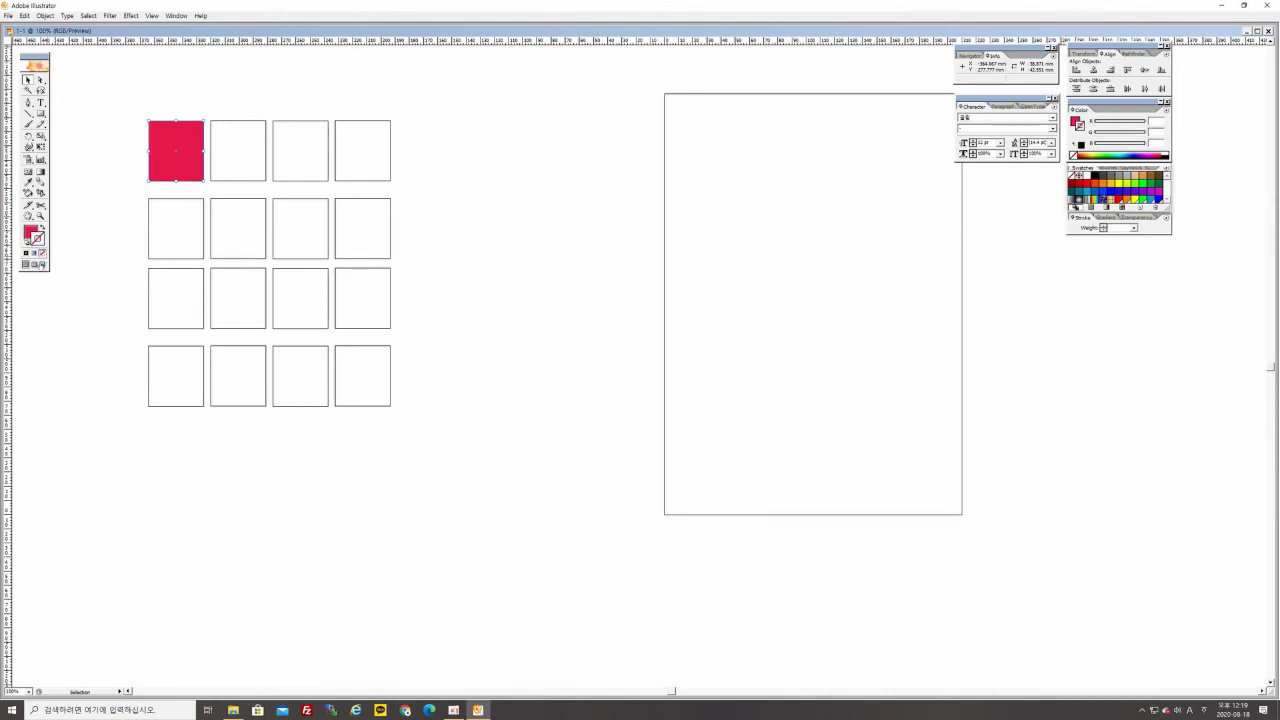
{"action": "left_click", "coordinate": [64, 87]}
Step: Fill the first rectangle in the third row with orange, hex F46D11, and remove its stroke
{"action": "key", "text": "ctrl+plus"}
{"action": "scroll", "coordinate": [165, 168], "scroll_direction": "left", "scroll_amount": 10}
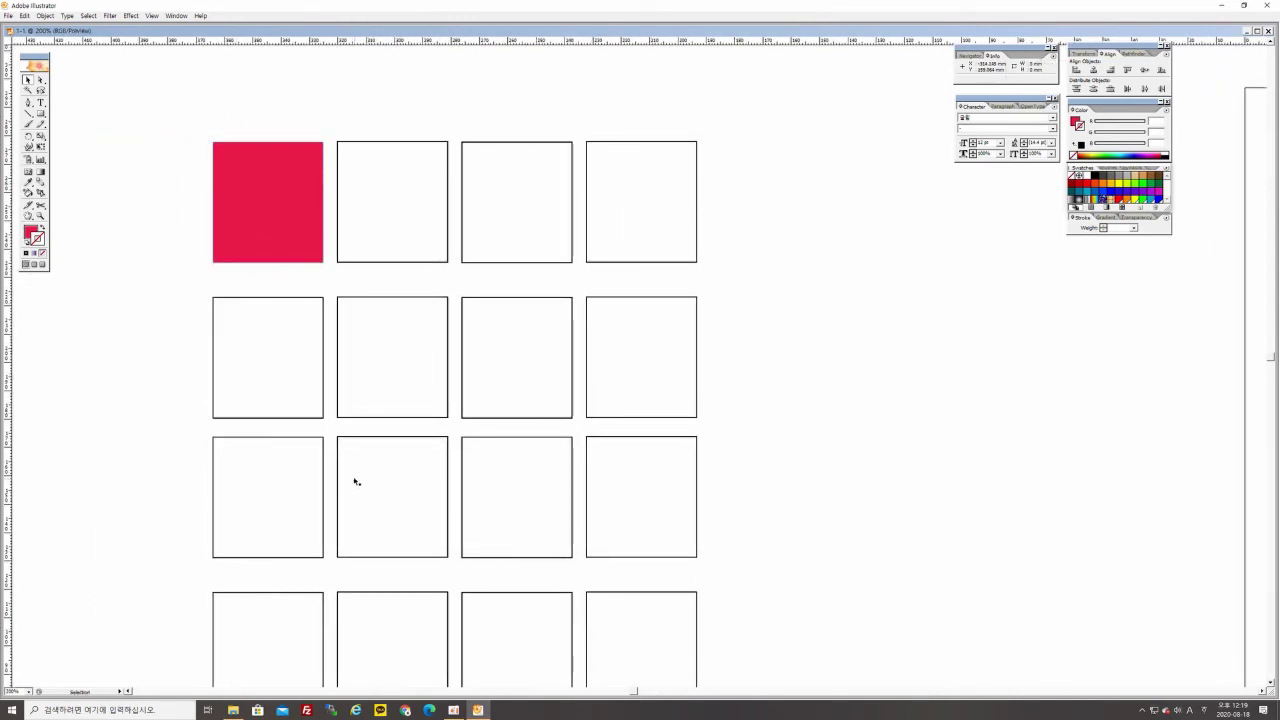
{"action": "left_click_drag", "start_coordinate": [323, 503], "coordinate": [371, 400]}
{"action": "left_click_drag", "start_coordinate": [317, 363], "coordinate": [234, 413]}
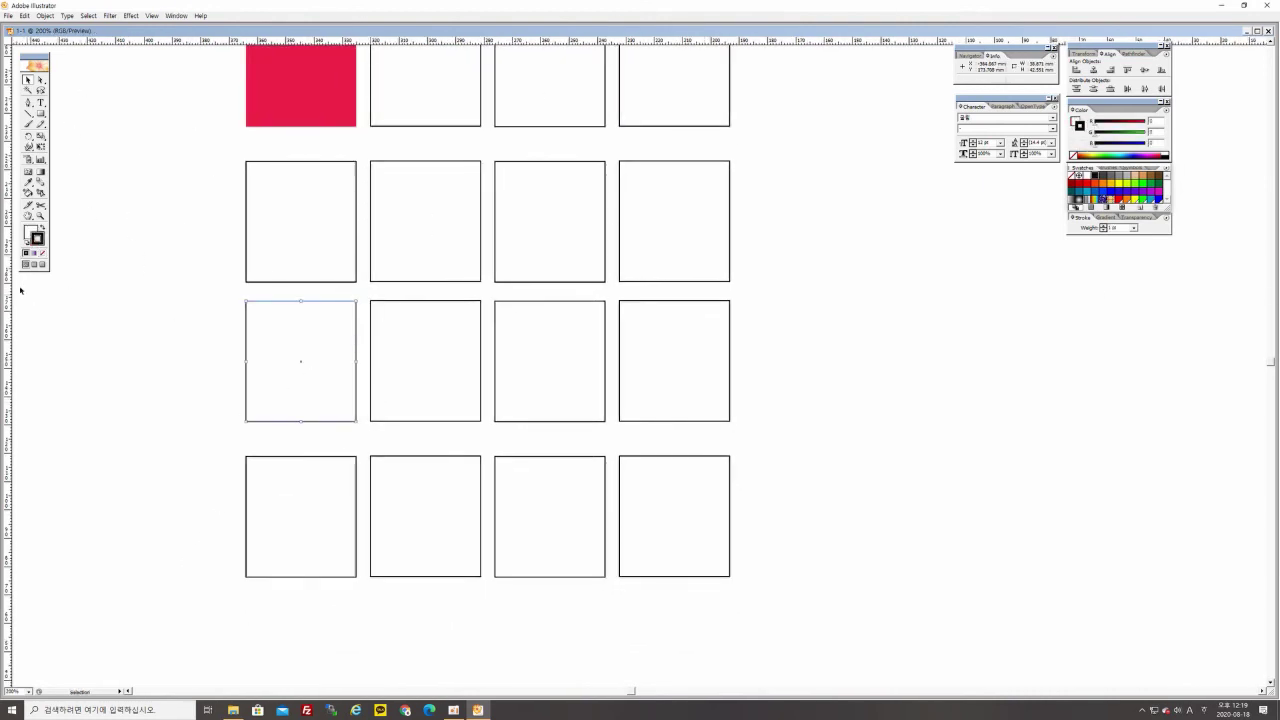
{"action": "left_click", "coordinate": [29, 231]}
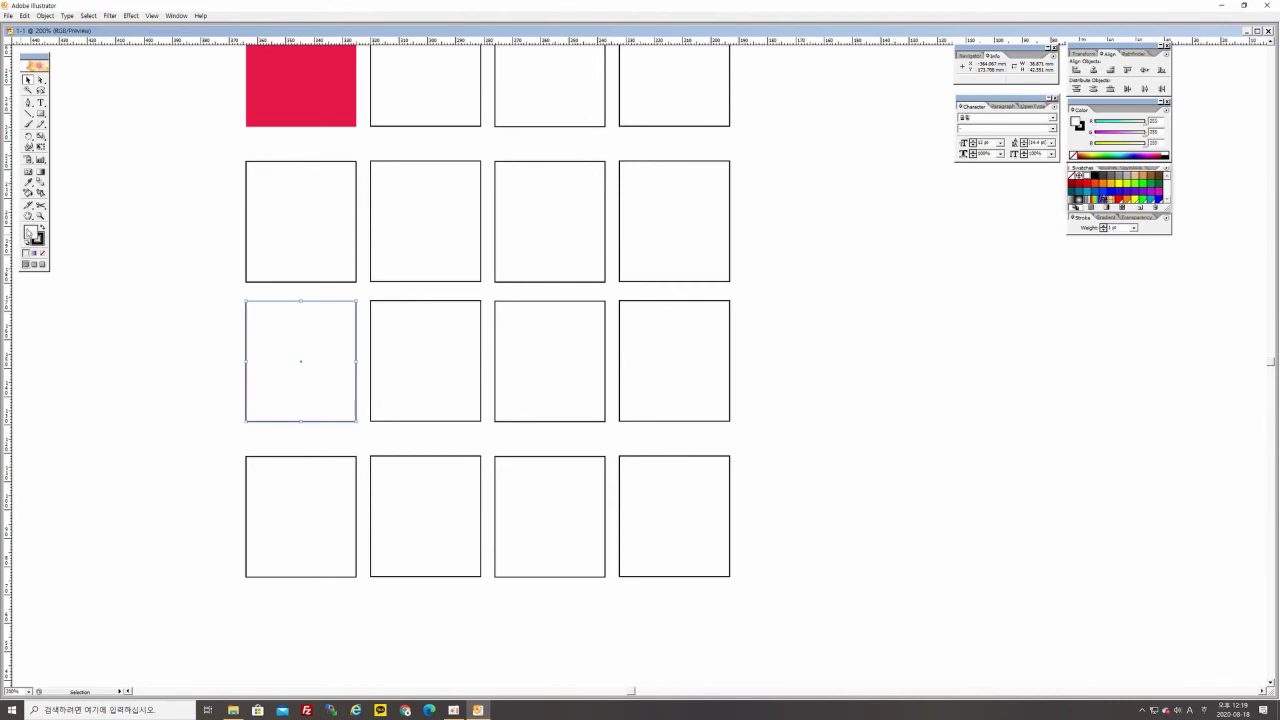
{"action": "double_click", "coordinate": [29, 232]}
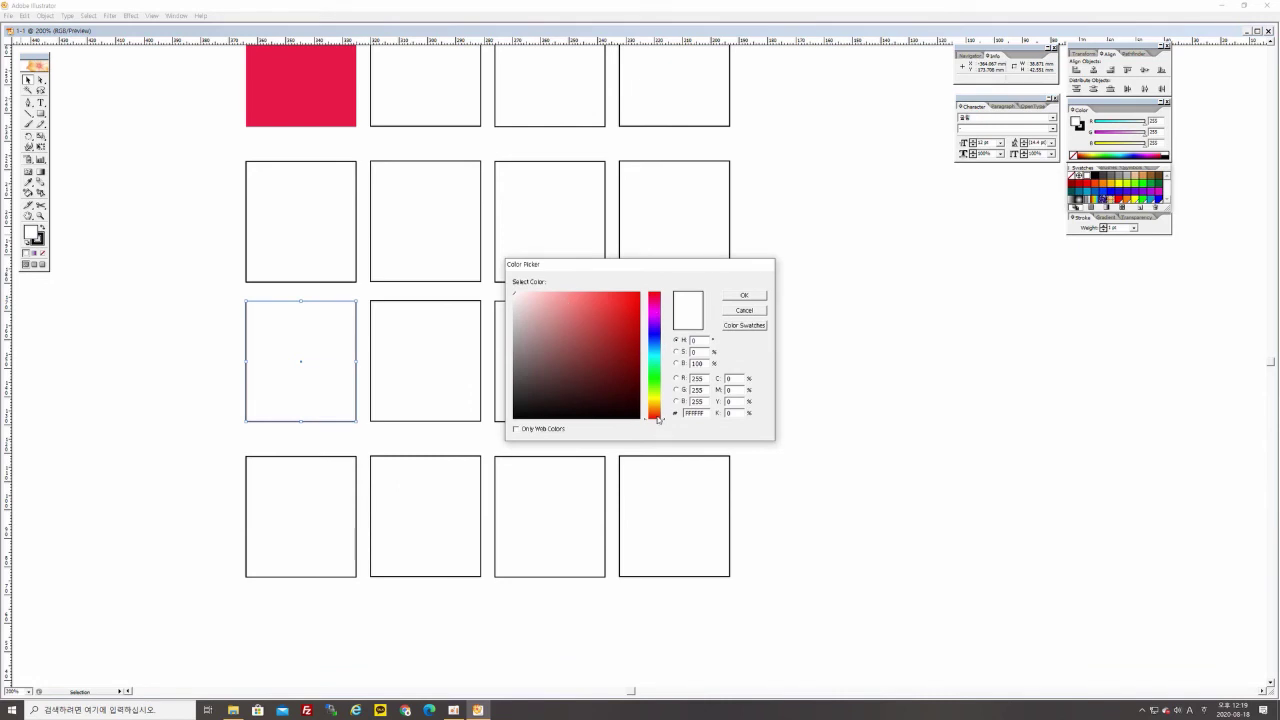
{"action": "left_click", "coordinate": [659, 413]}
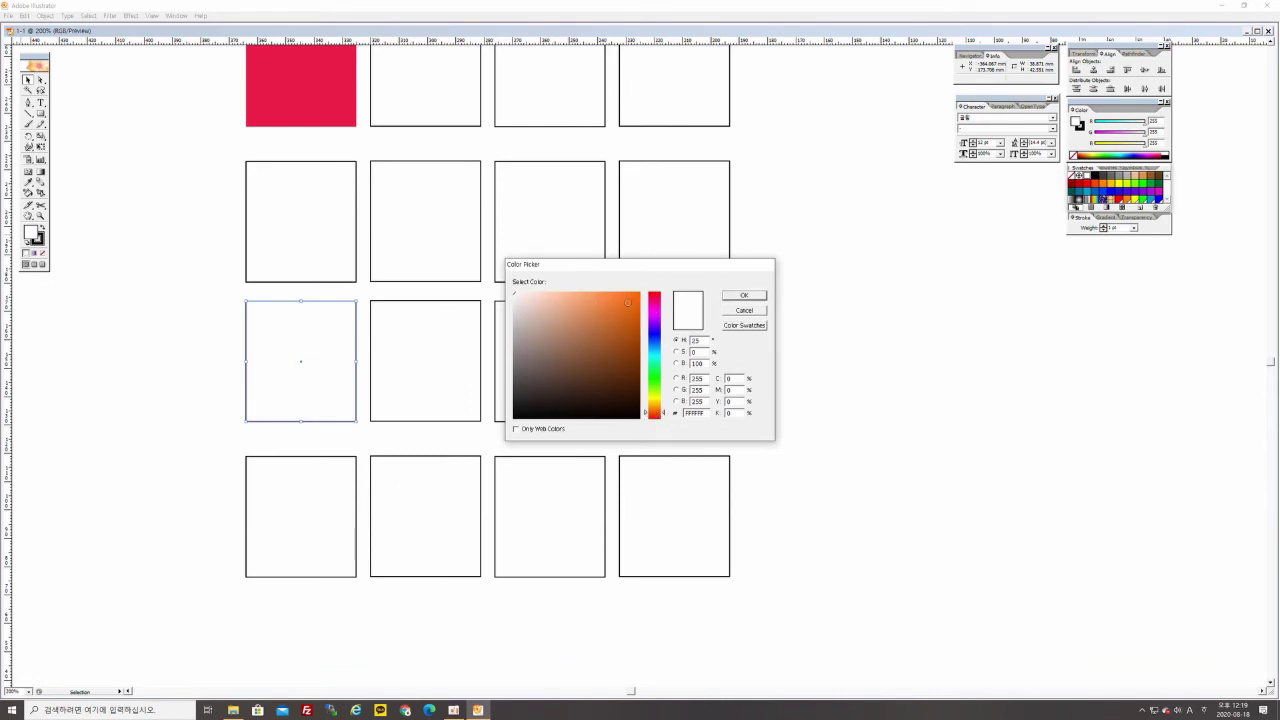
{"action": "left_click", "coordinate": [632, 297]}
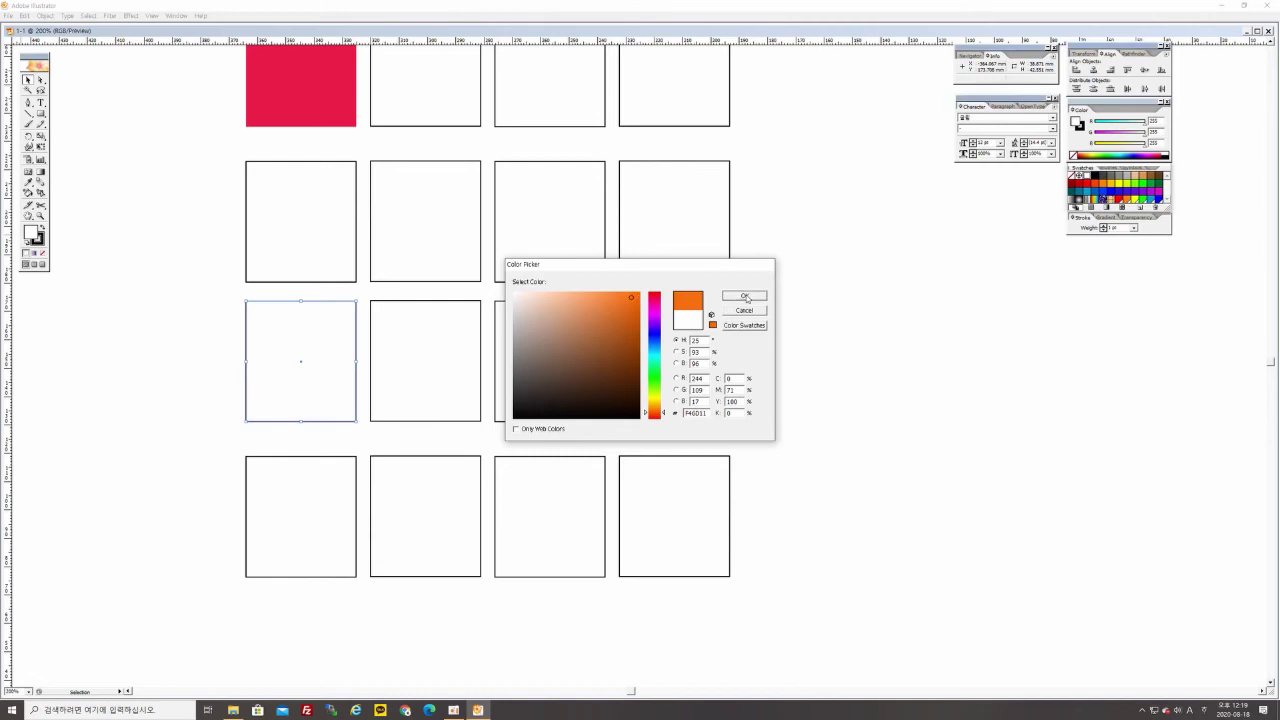
{"action": "left_click", "coordinate": [743, 296]}
{"action": "left_click", "coordinate": [40, 241]}
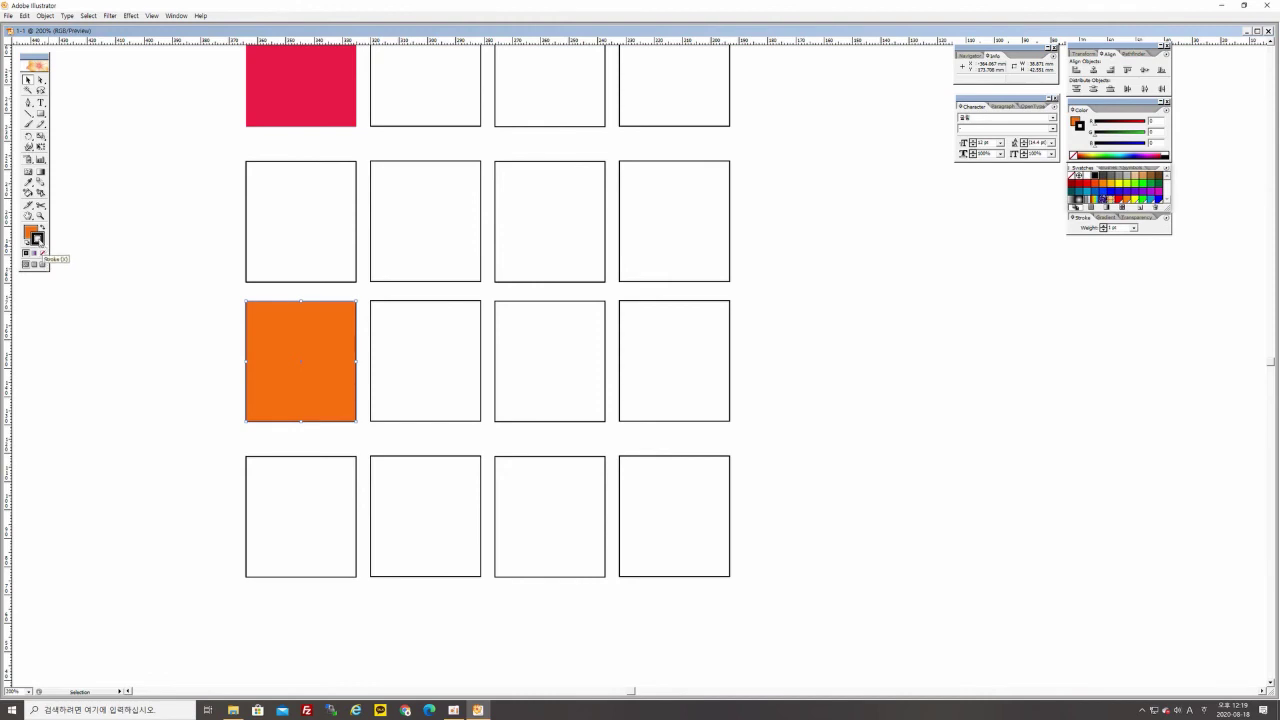
{"action": "left_click", "coordinate": [42, 254]}
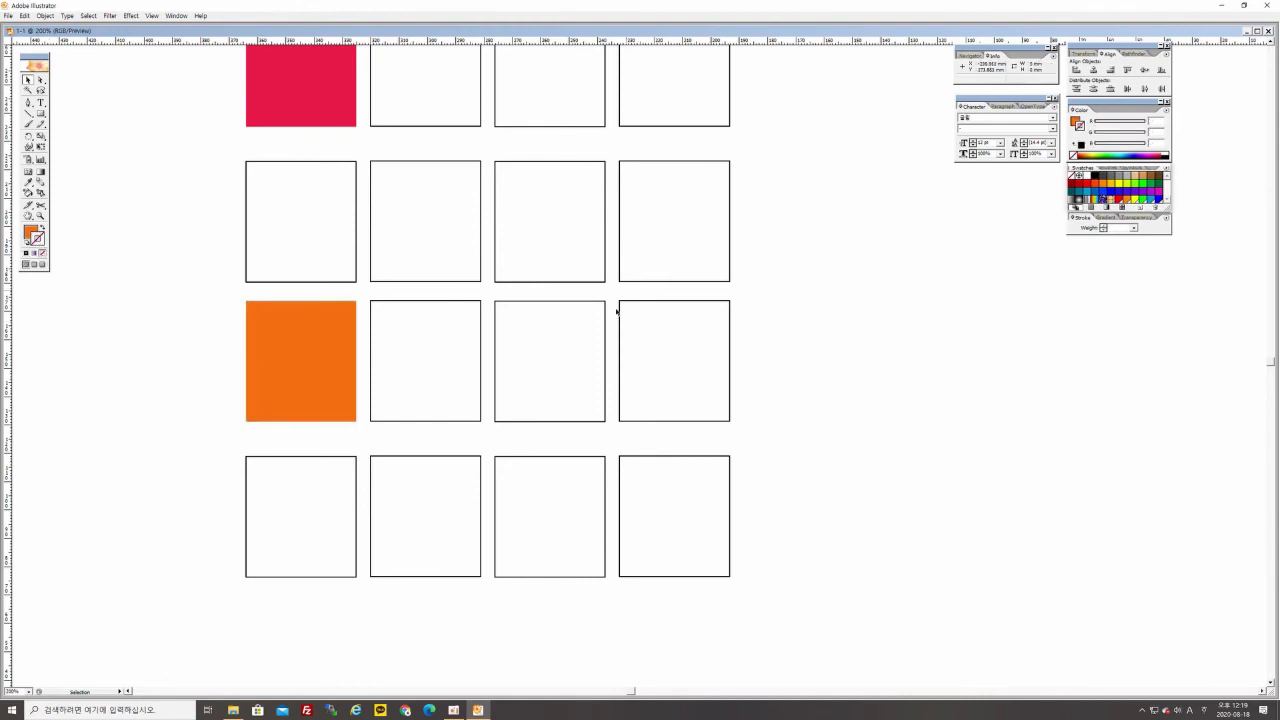
Step: Select the second-column rectangles in the second and fourth rows together
{"action": "key", "text": "space"}
{"action": "left_click_drag", "start_coordinate": [594, 180], "coordinate": [536, 260]}
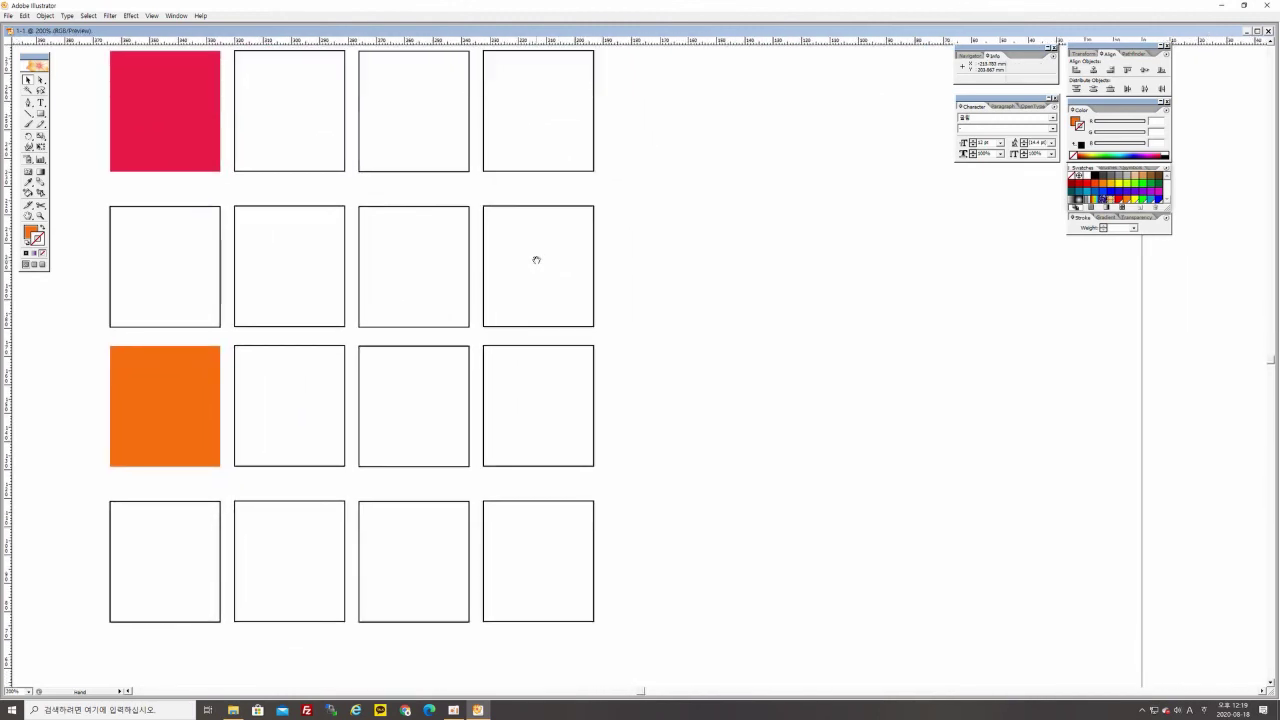
{"action": "left_click_drag", "start_coordinate": [397, 226], "coordinate": [533, 265]}
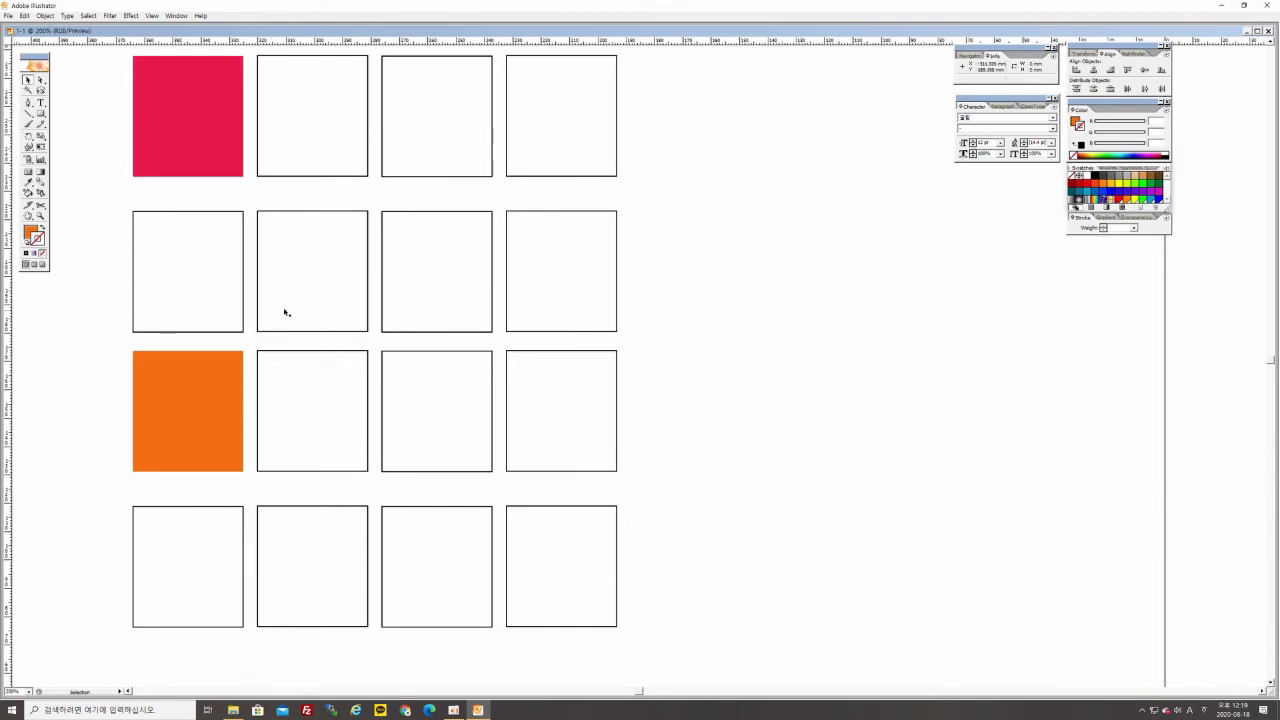
{"action": "left_click", "coordinate": [321, 270]}
{"action": "left_click", "coordinate": [320, 566]}
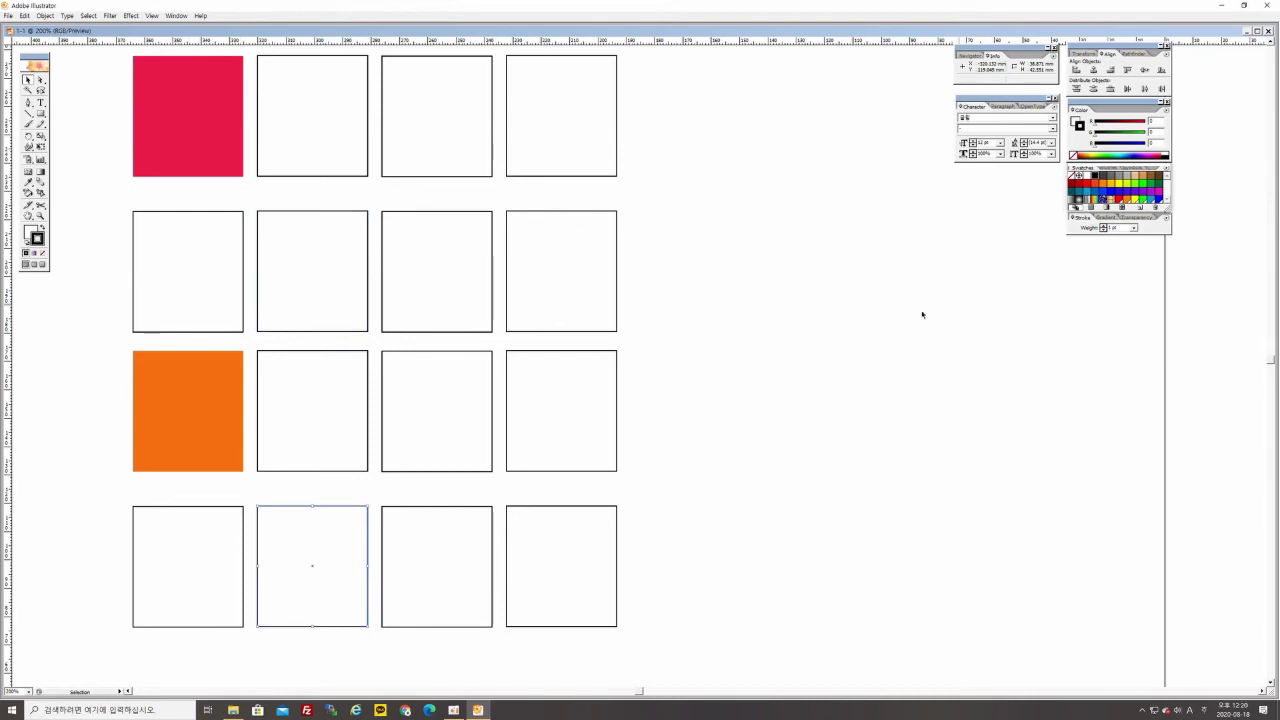
{"action": "left_click", "coordinate": [773, 351]}
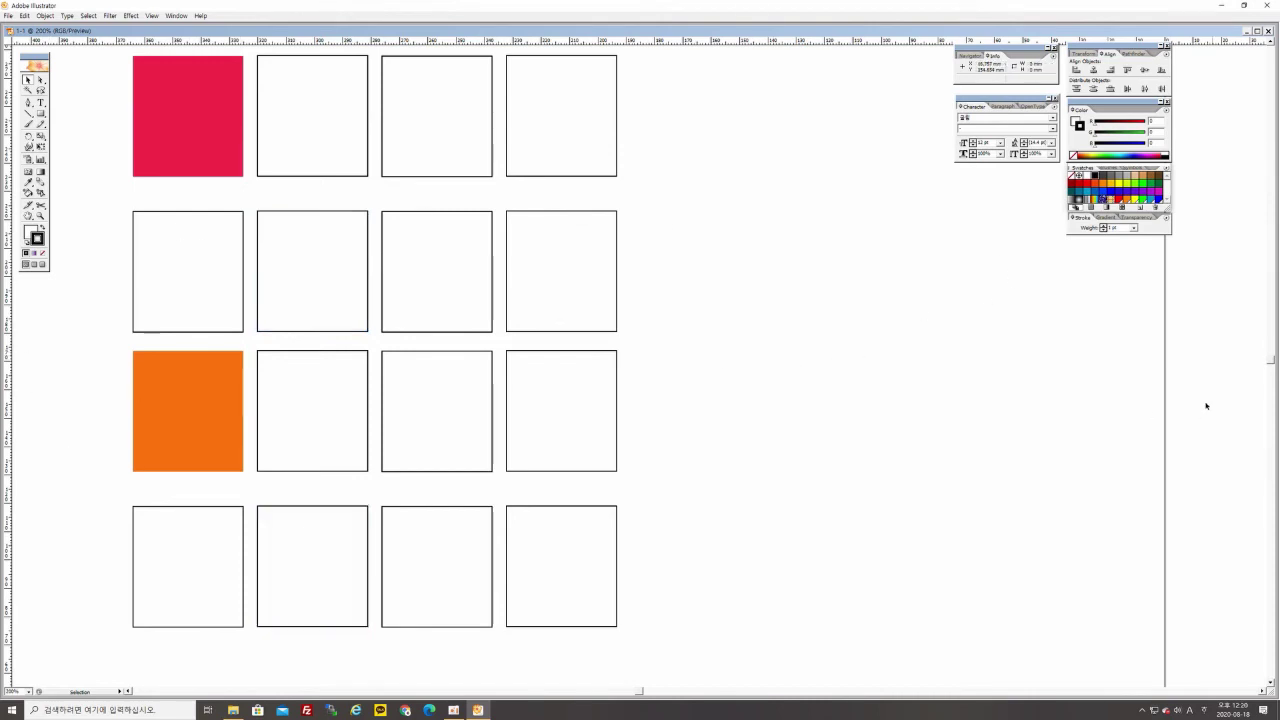
{"action": "left_click", "coordinate": [309, 271]}
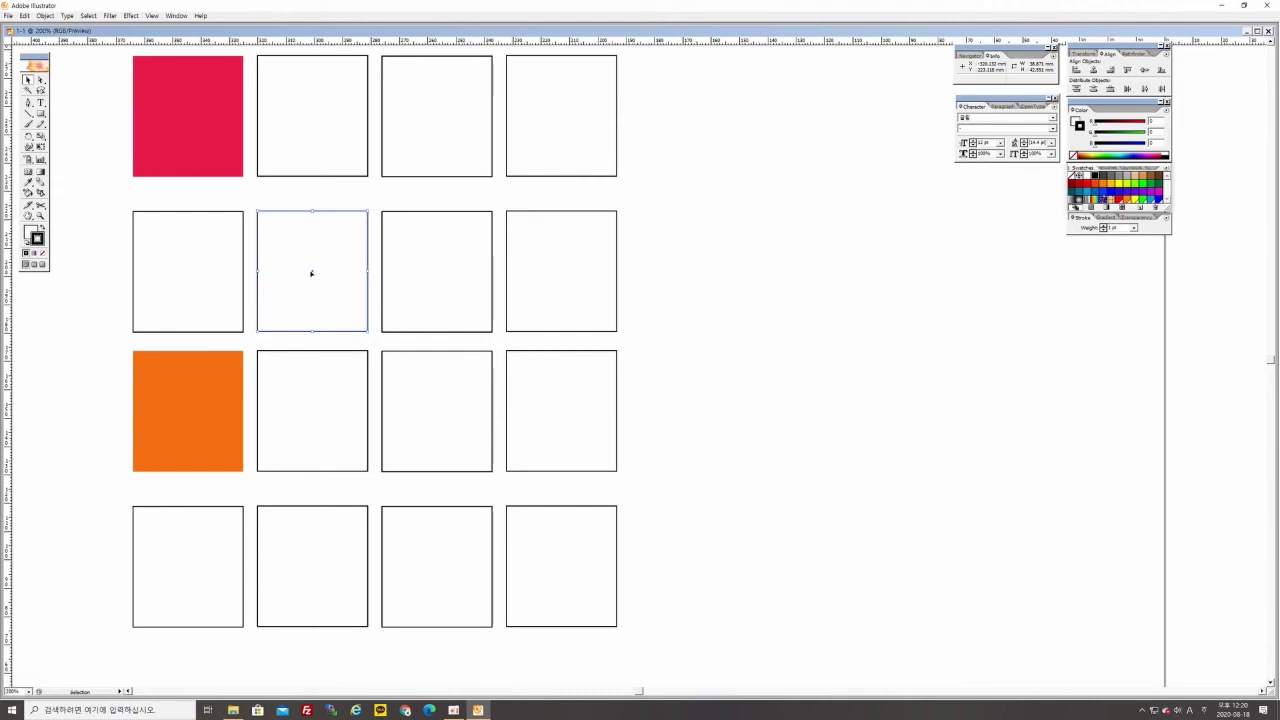
{"action": "left_click", "coordinate": [854, 337]}
{"action": "left_click", "coordinate": [306, 266]}
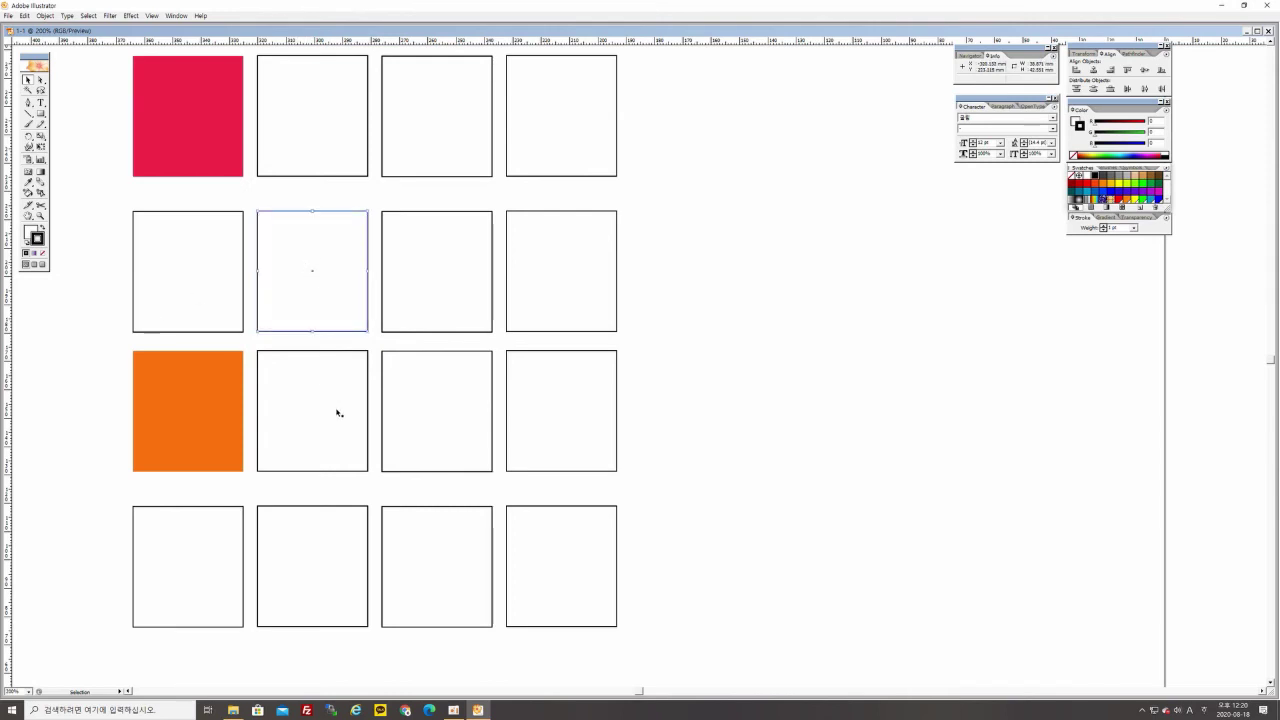
{"action": "left_click", "coordinate": [313, 565], "text": "shift"}
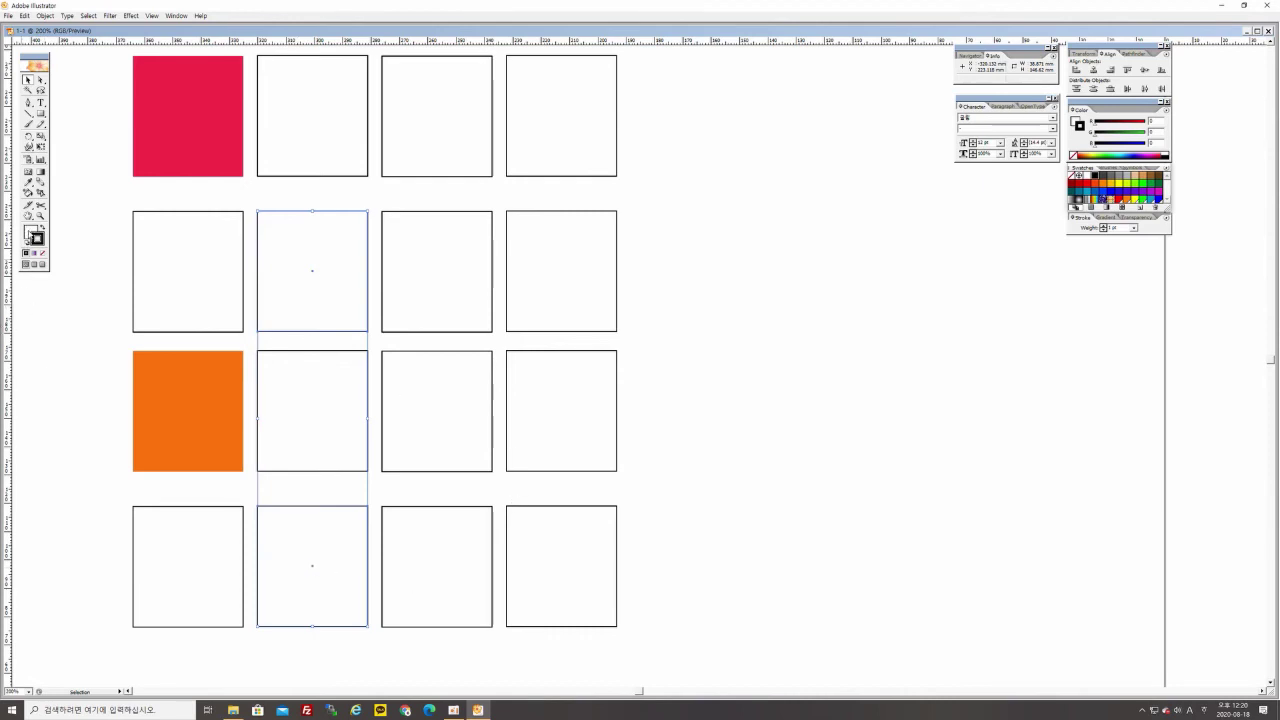
Step: Set the two selected rectangles to no fill and give them a yellow stroke, hex EAD911
{"action": "left_click", "coordinate": [30, 232]}
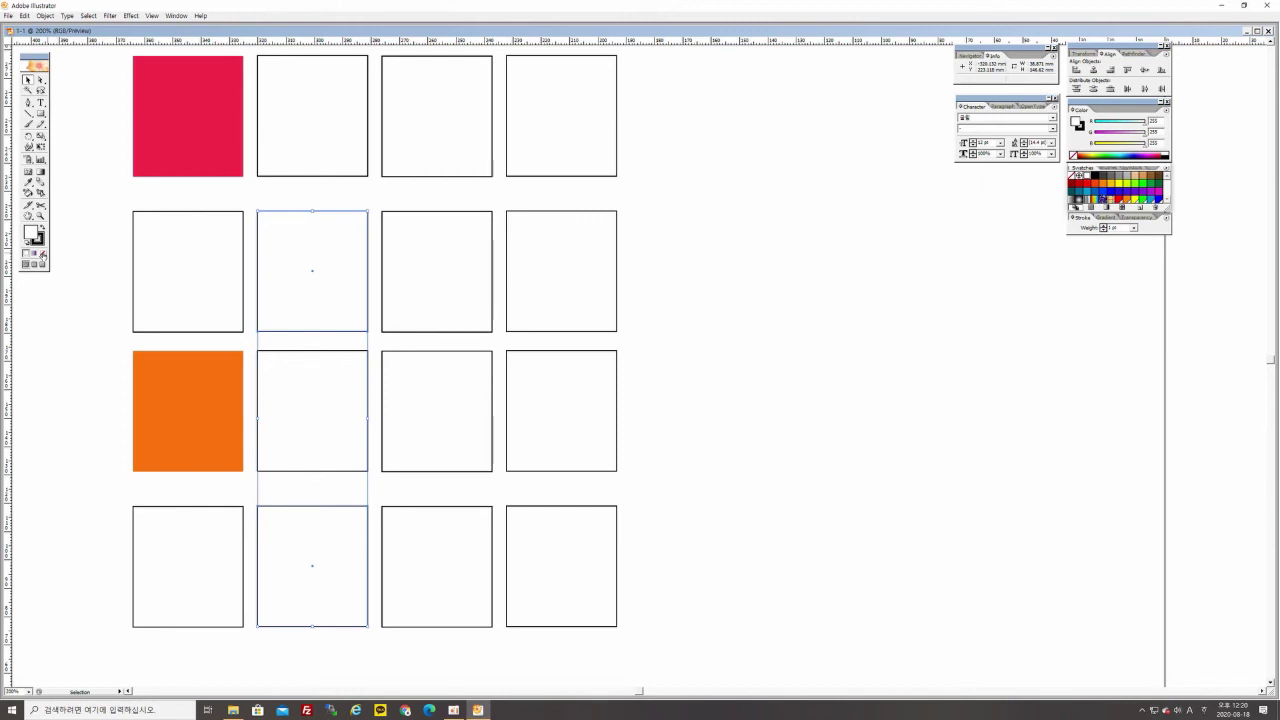
{"action": "left_click", "coordinate": [42, 254]}
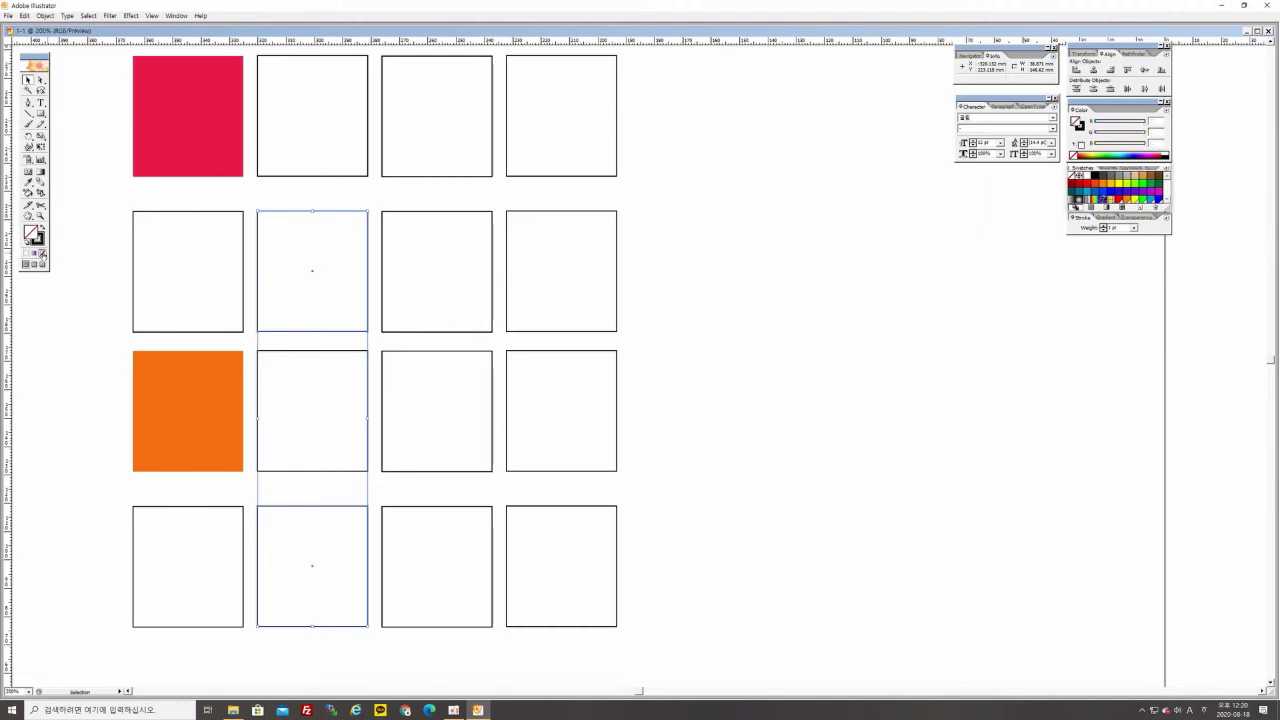
{"action": "left_click", "coordinate": [38, 239]}
{"action": "double_click", "coordinate": [38, 239]}
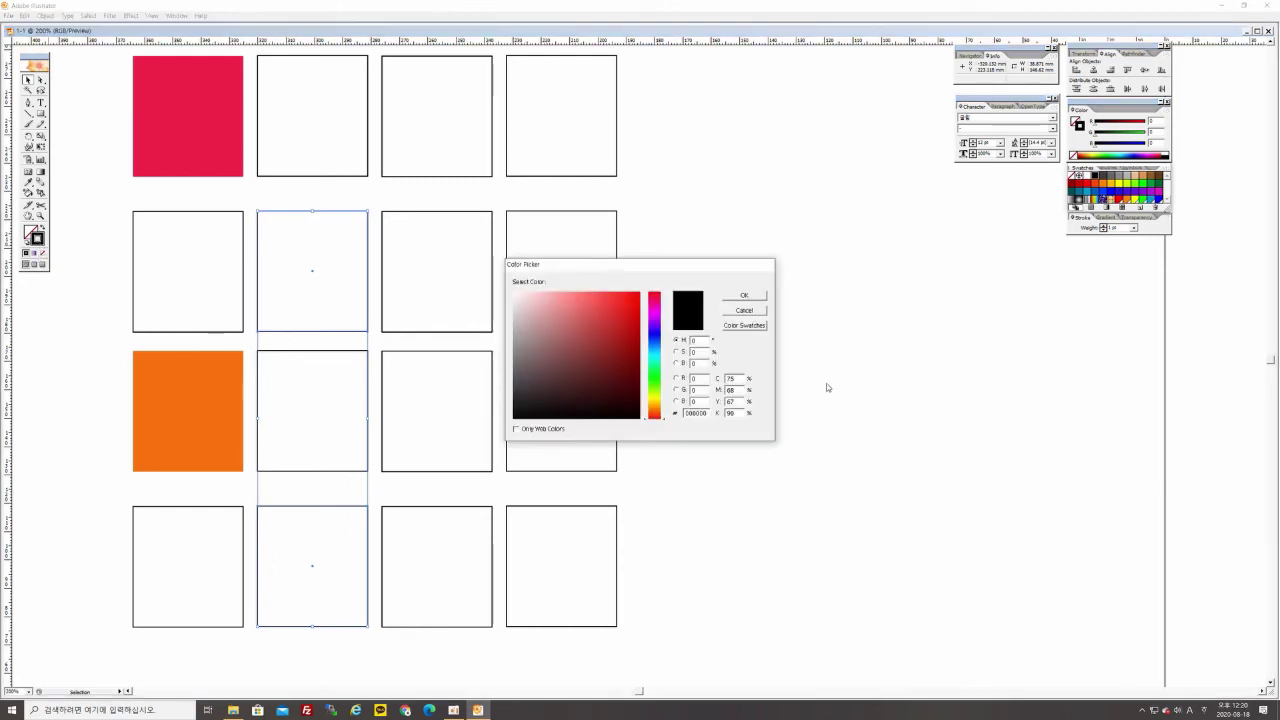
{"action": "left_click", "coordinate": [655, 401]}
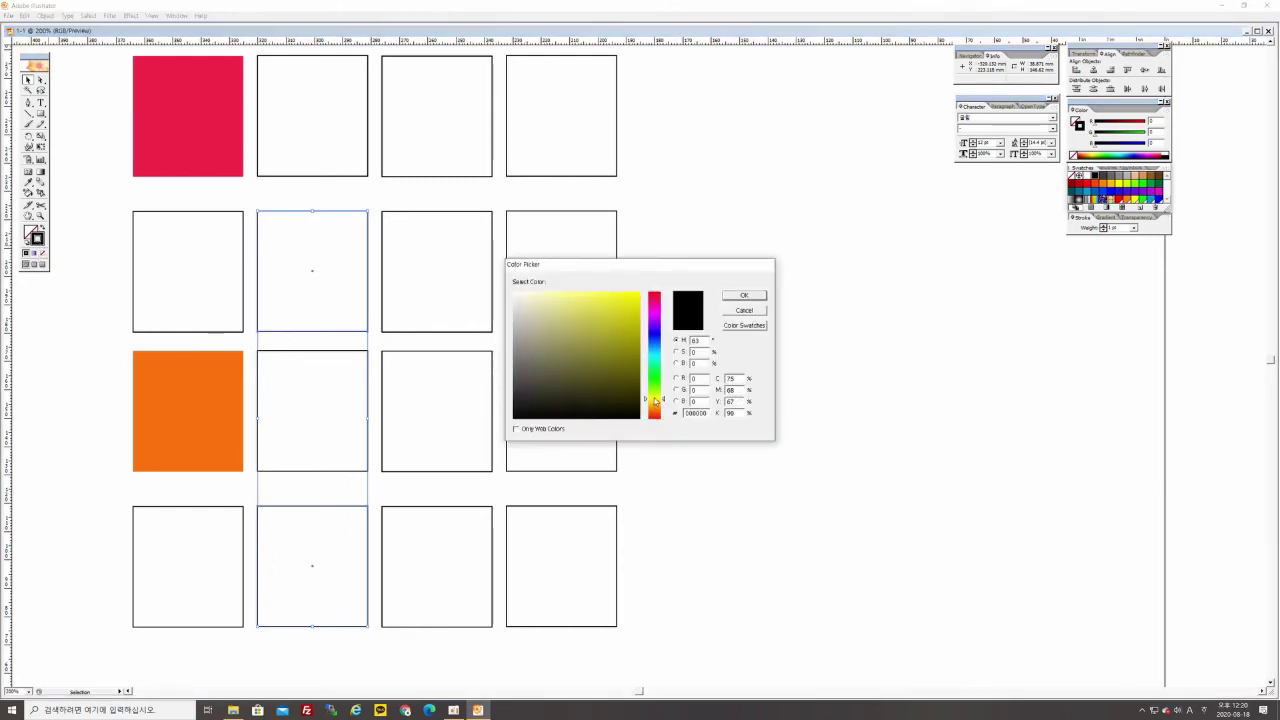
{"action": "left_click", "coordinate": [631, 302]}
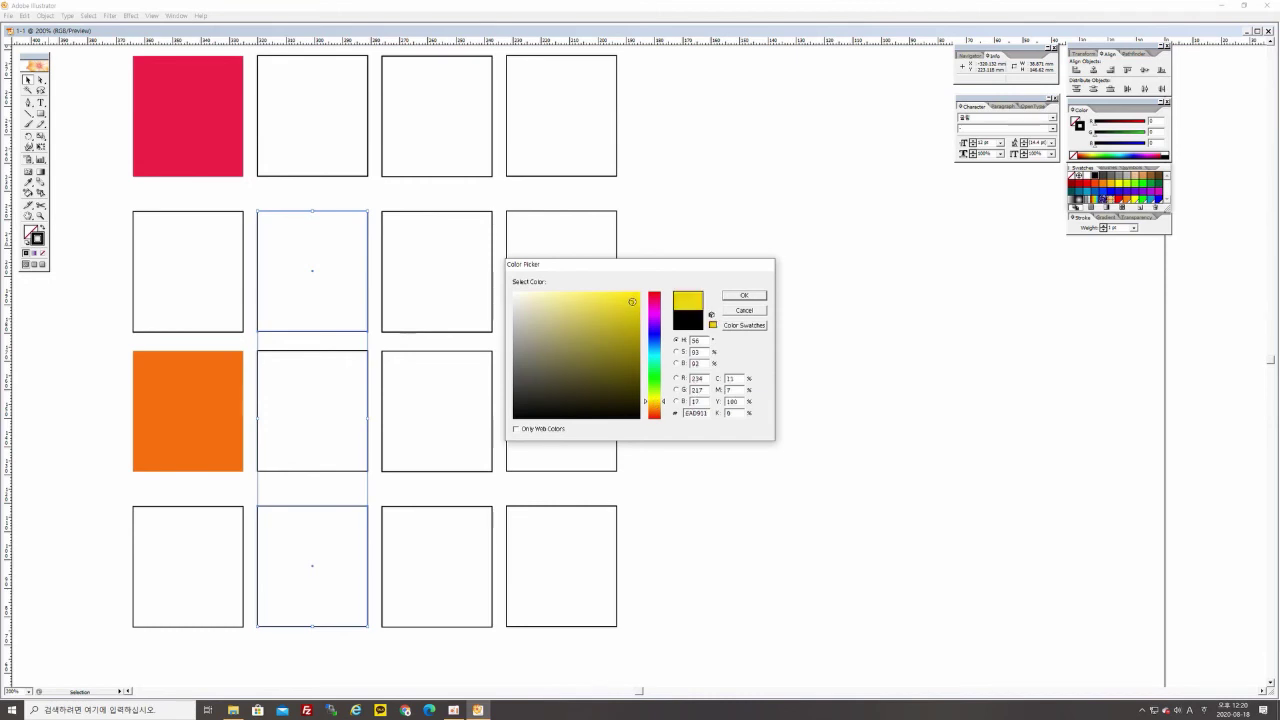
{"action": "left_click", "coordinate": [753, 296]}
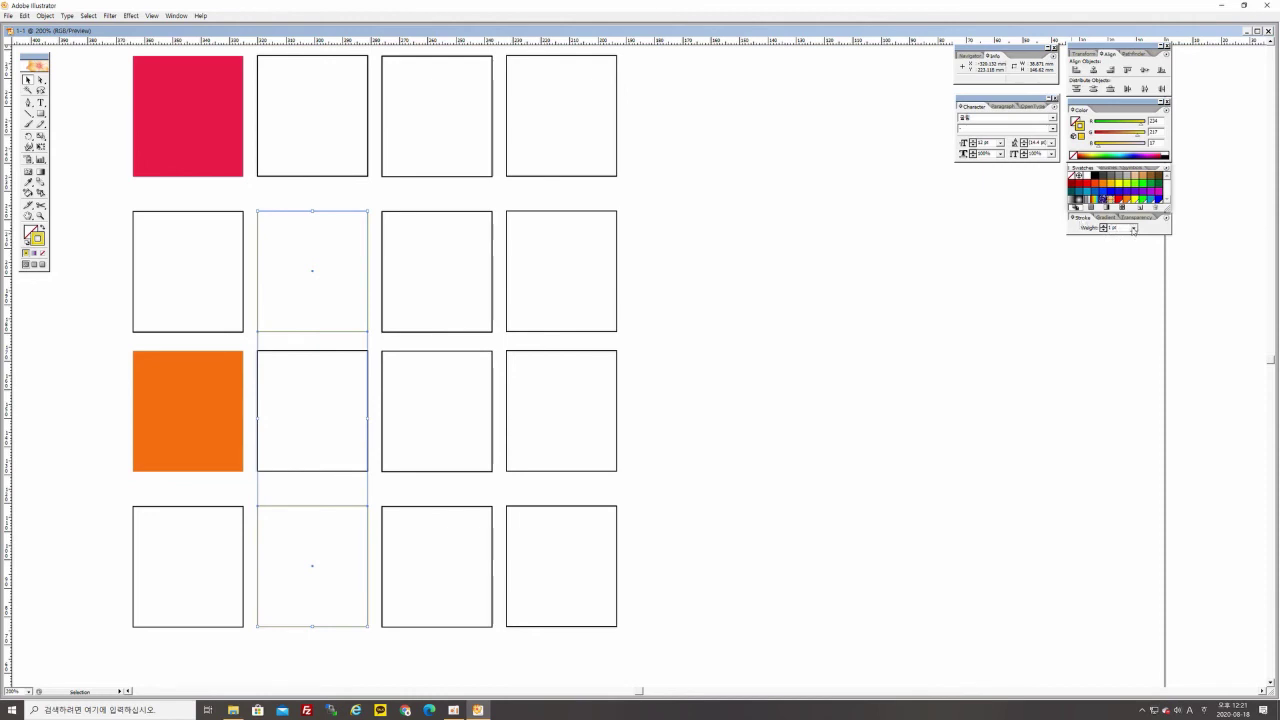
Step: Set the stroke weight of the two yellow-outlined rectangles to 3 pt and deselect them
{"action": "left_click", "coordinate": [1133, 228]}
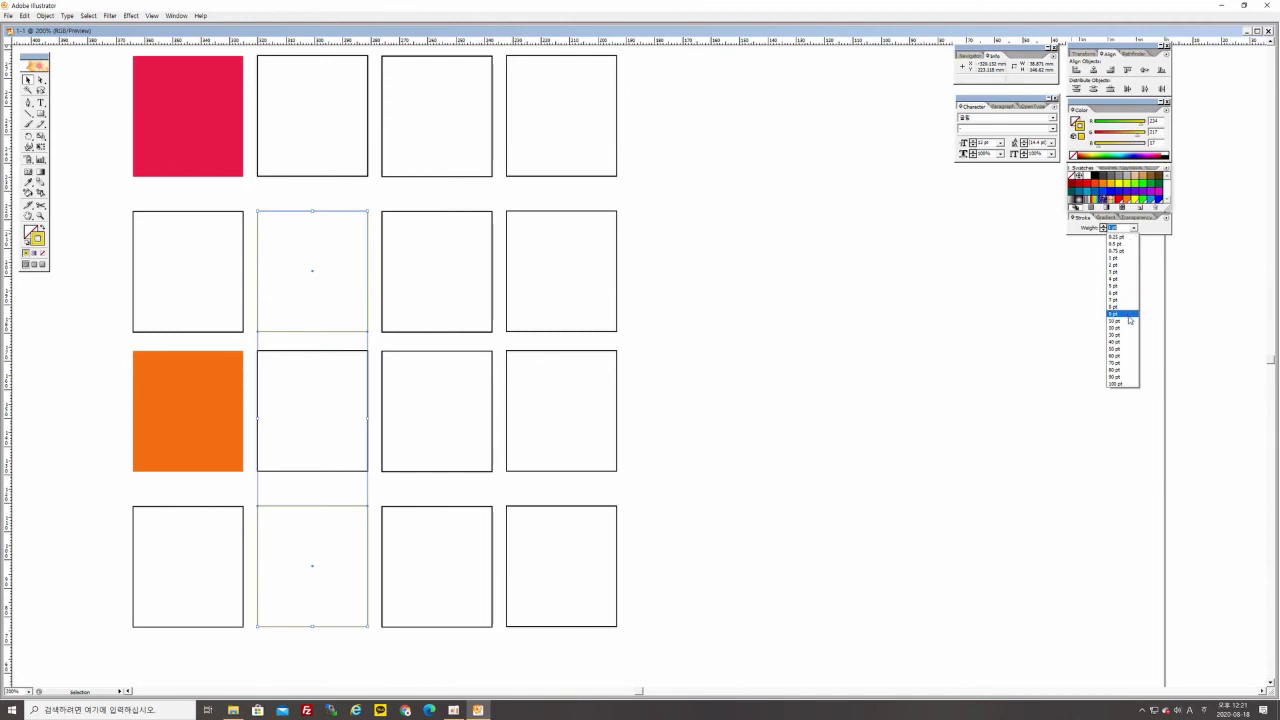
{"action": "left_click", "coordinate": [1106, 228]}
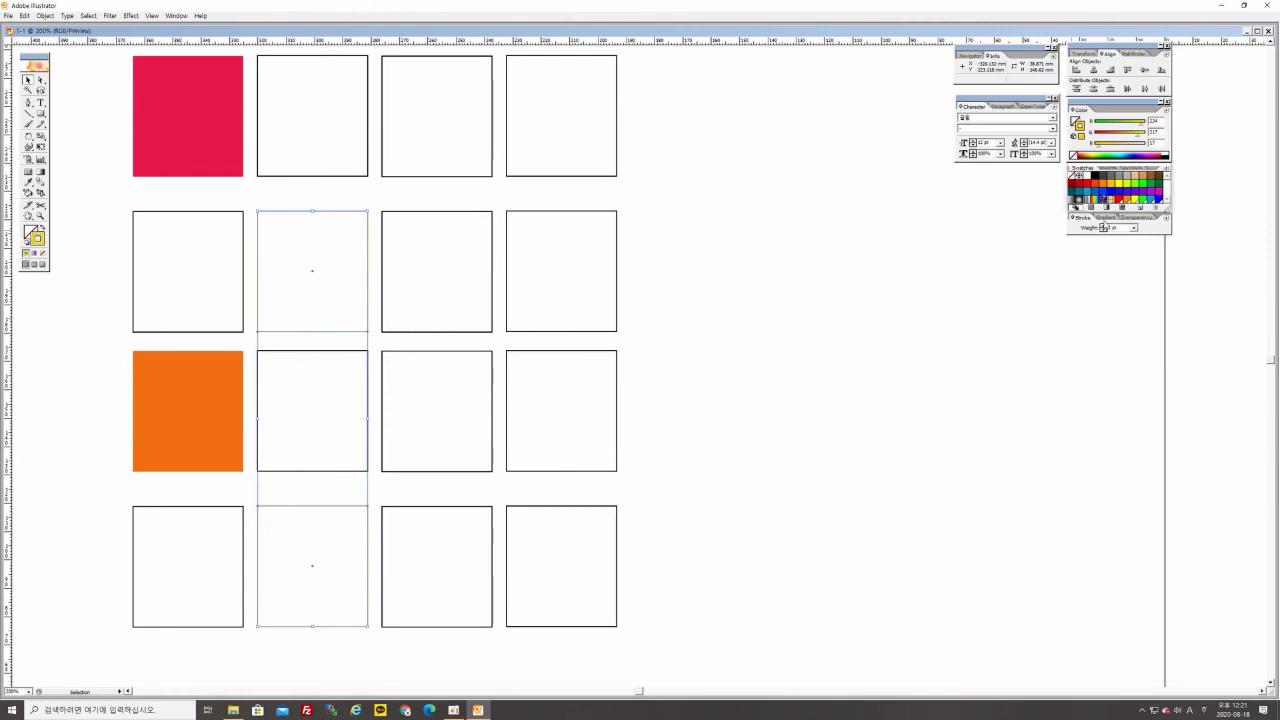
{"action": "left_click", "coordinate": [1104, 225]}
{"action": "left_click", "coordinate": [1104, 225]}
{"action": "left_click", "coordinate": [1104, 225]}
{"action": "left_click", "coordinate": [1104, 225]}
{"action": "left_click", "coordinate": [1104, 230]}
{"action": "left_click", "coordinate": [1104, 230]}
{"action": "left_click", "coordinate": [1104, 230]}
{"action": "left_click", "coordinate": [1104, 226]}
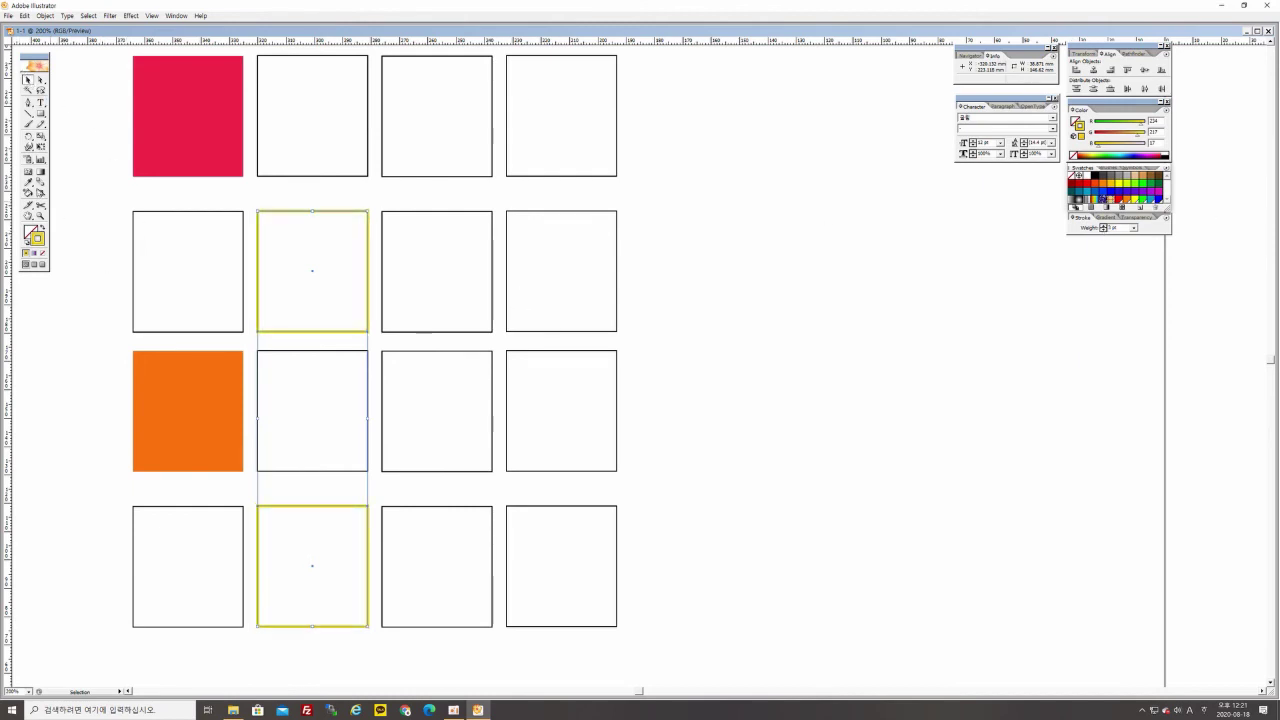
{"action": "left_click", "coordinate": [96, 211]}
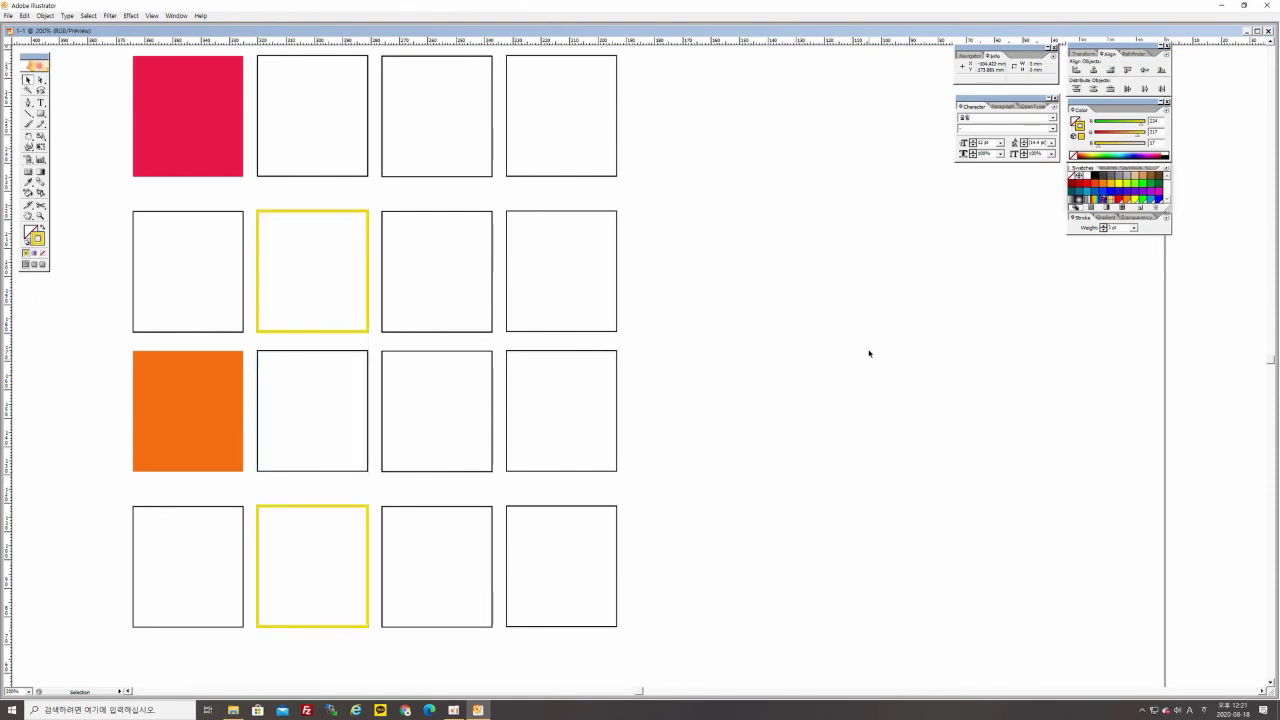
{"action": "key", "text": "a"}
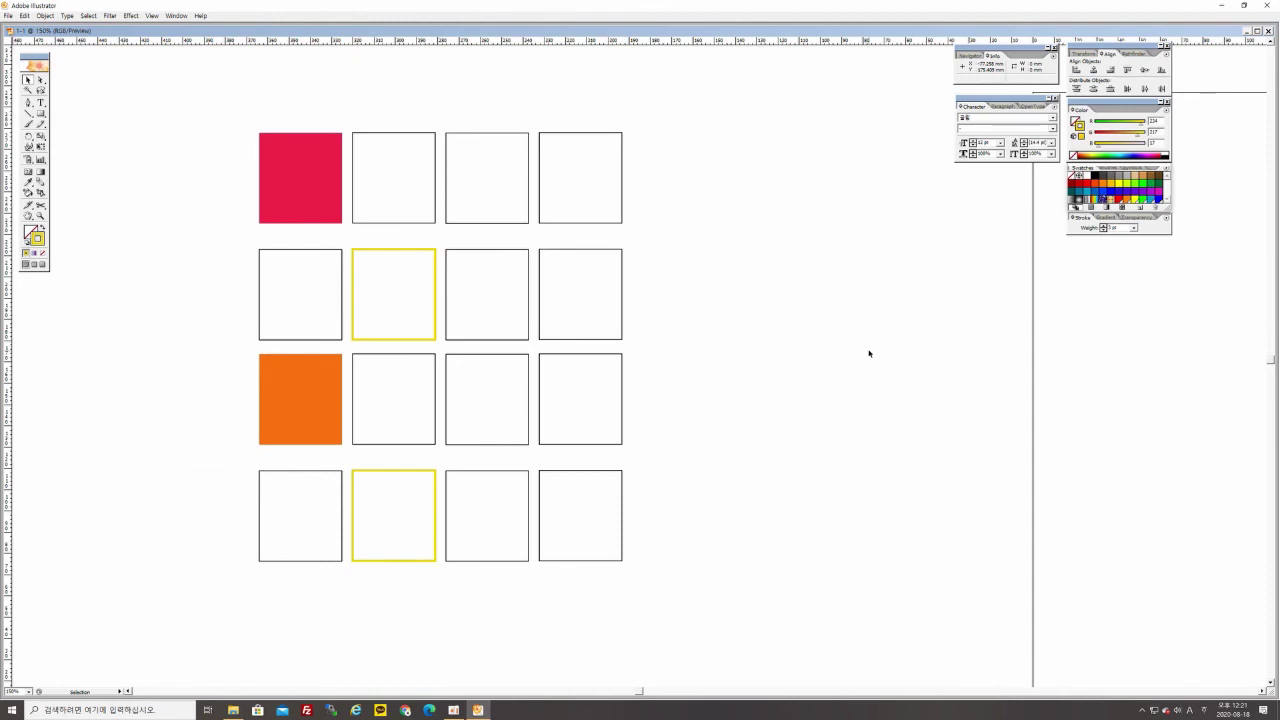
Step: Select all four rectangles in the fourth column with one marquee, then clear the selection
{"action": "key", "text": "ctrl+minus"}
{"action": "key", "text": "ctrl+equal"}
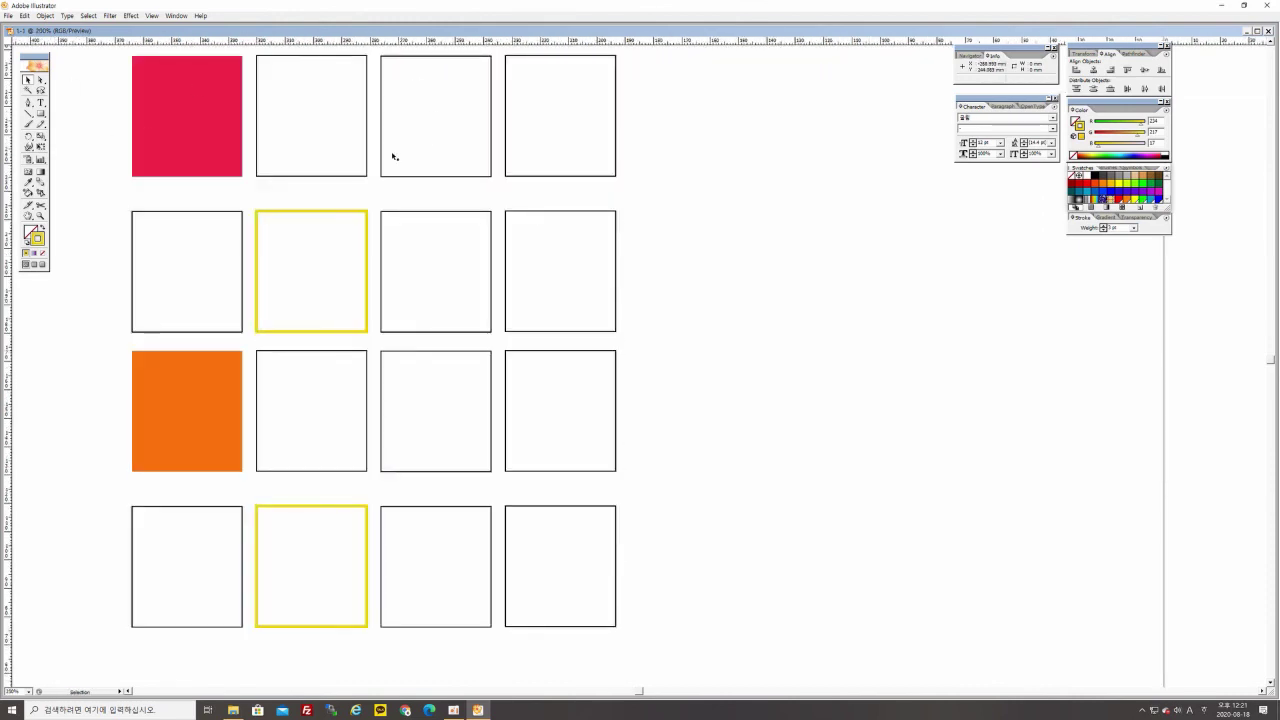
{"action": "left_click_drag", "start_coordinate": [784, 272], "coordinate": [809, 279]}
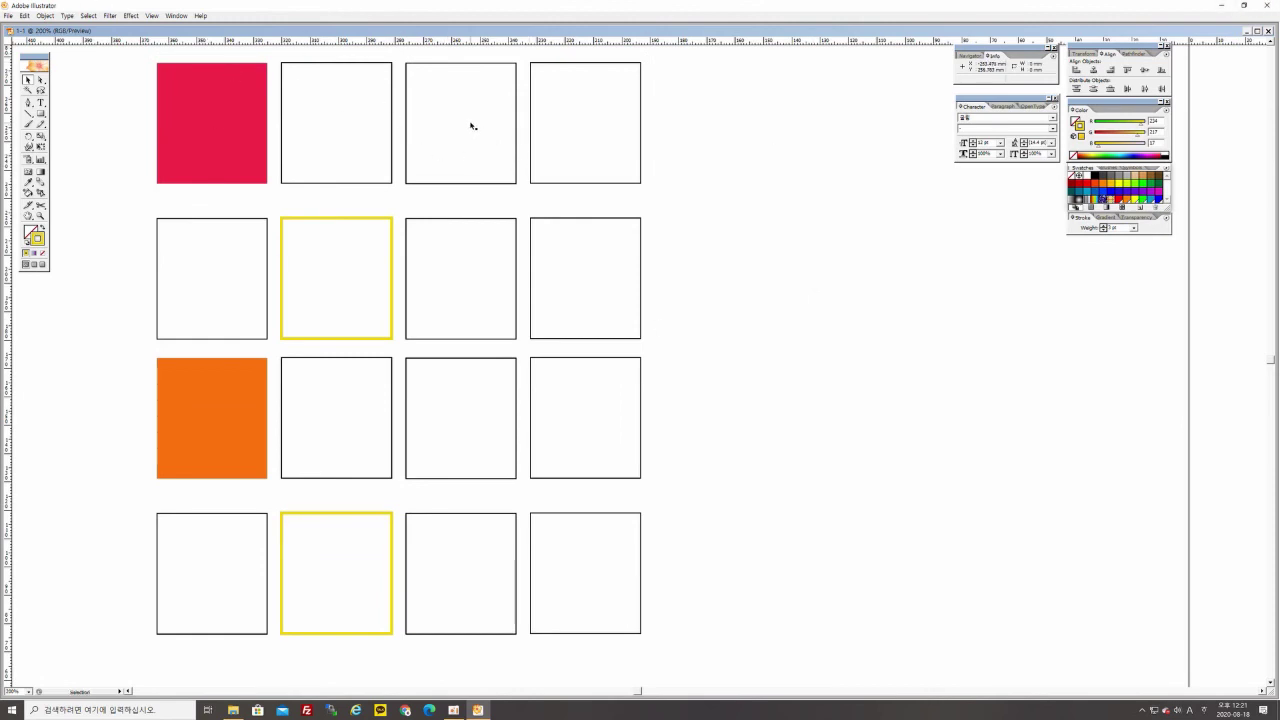
{"action": "left_click", "coordinate": [578, 128]}
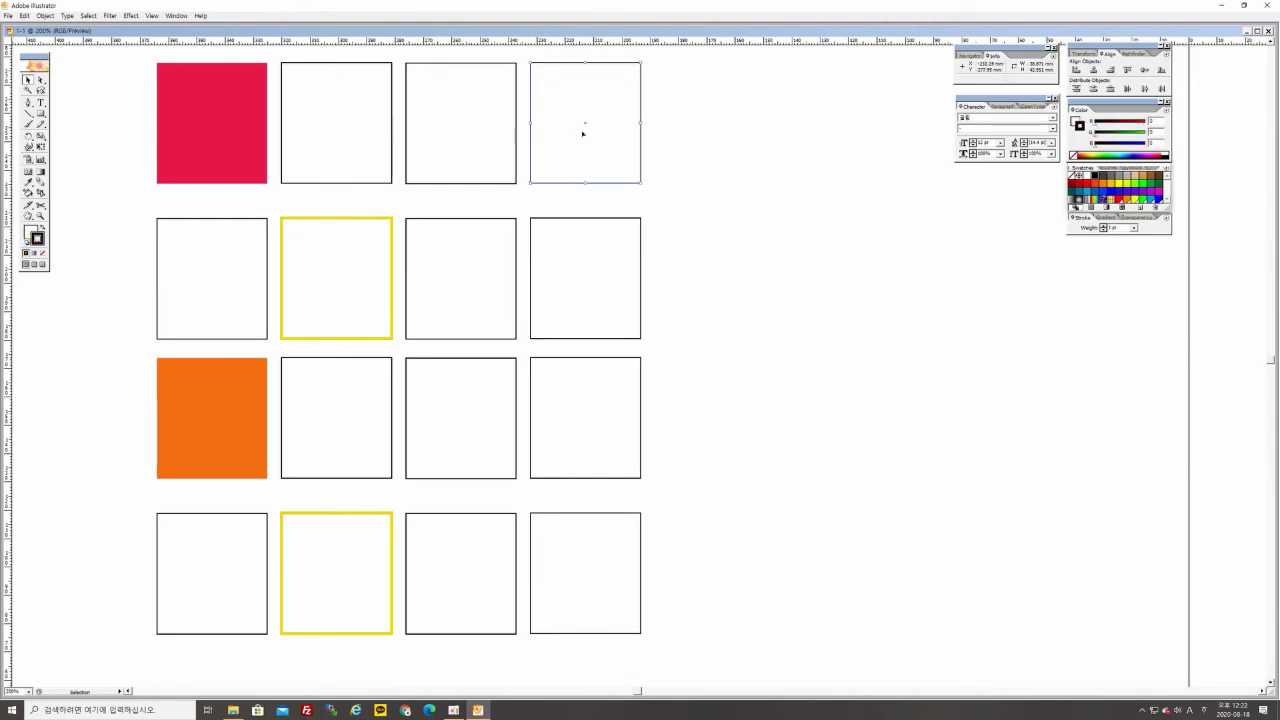
{"action": "left_click", "coordinate": [745, 125]}
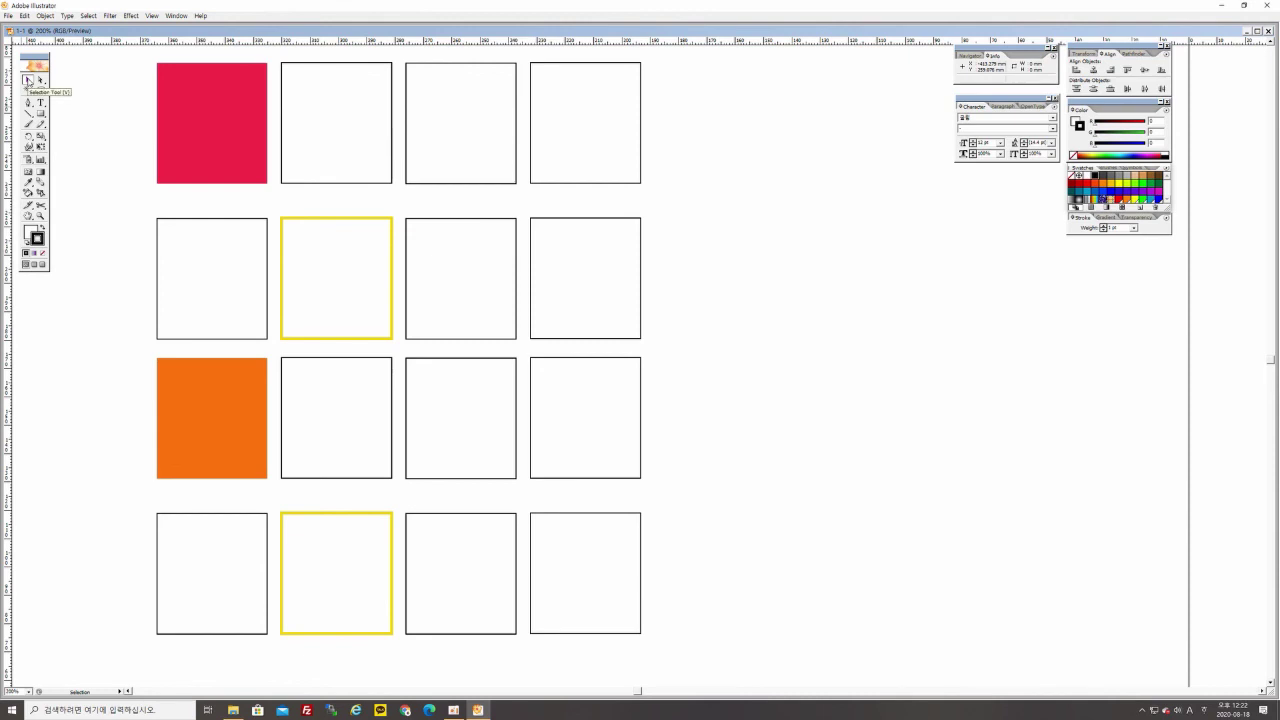
{"action": "left_click", "coordinate": [28, 81]}
{"action": "left_click_drag", "start_coordinate": [666, 59], "coordinate": [522, 655]}
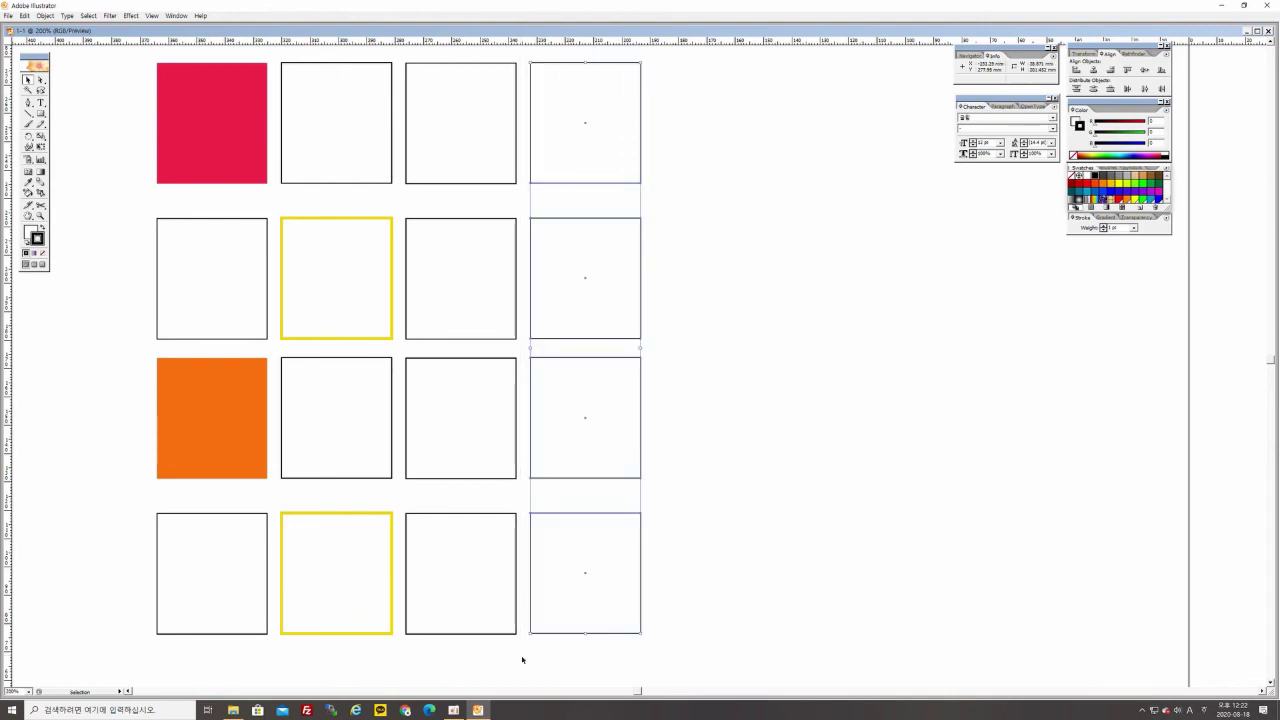
{"action": "left_click", "coordinate": [660, 185]}
Step: Select the four rectangles of the fourth column one by one and make their fill the active attribute
{"action": "left_click", "coordinate": [580, 125]}
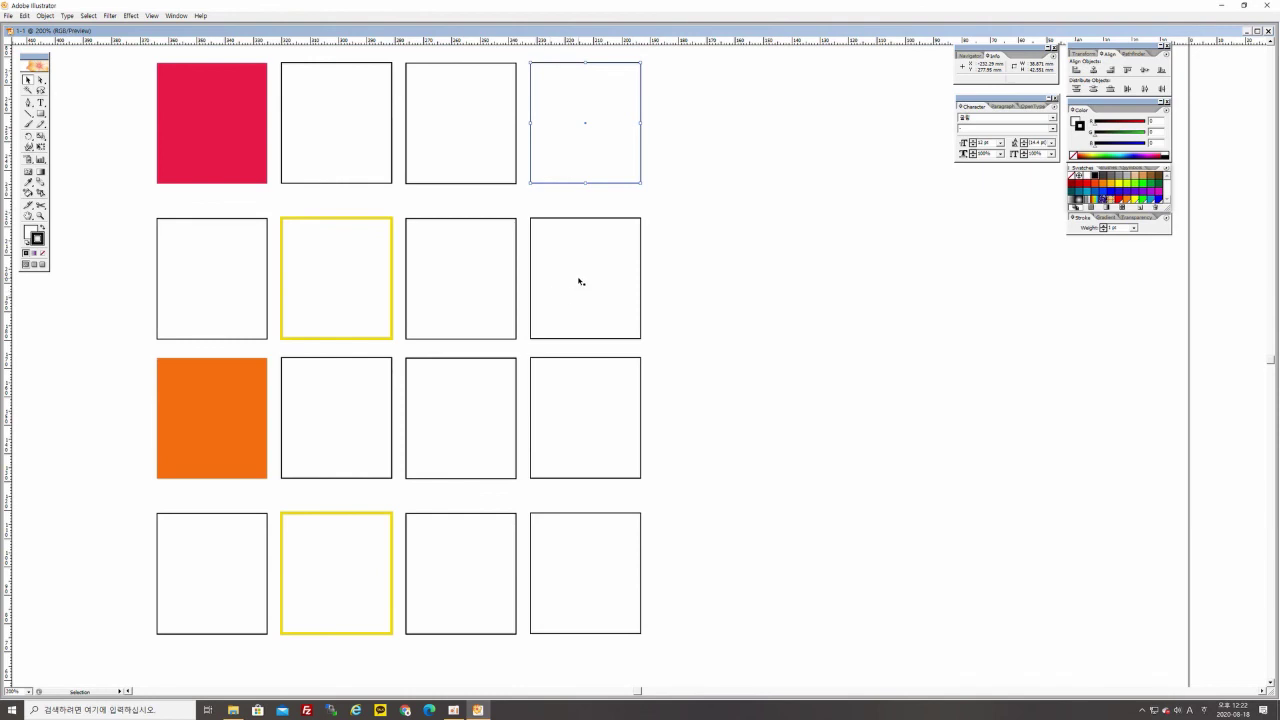
{"action": "left_click", "coordinate": [584, 300], "text": "shift"}
{"action": "left_click", "coordinate": [595, 412], "text": "shift"}
{"action": "left_click", "coordinate": [603, 571], "text": "shift"}
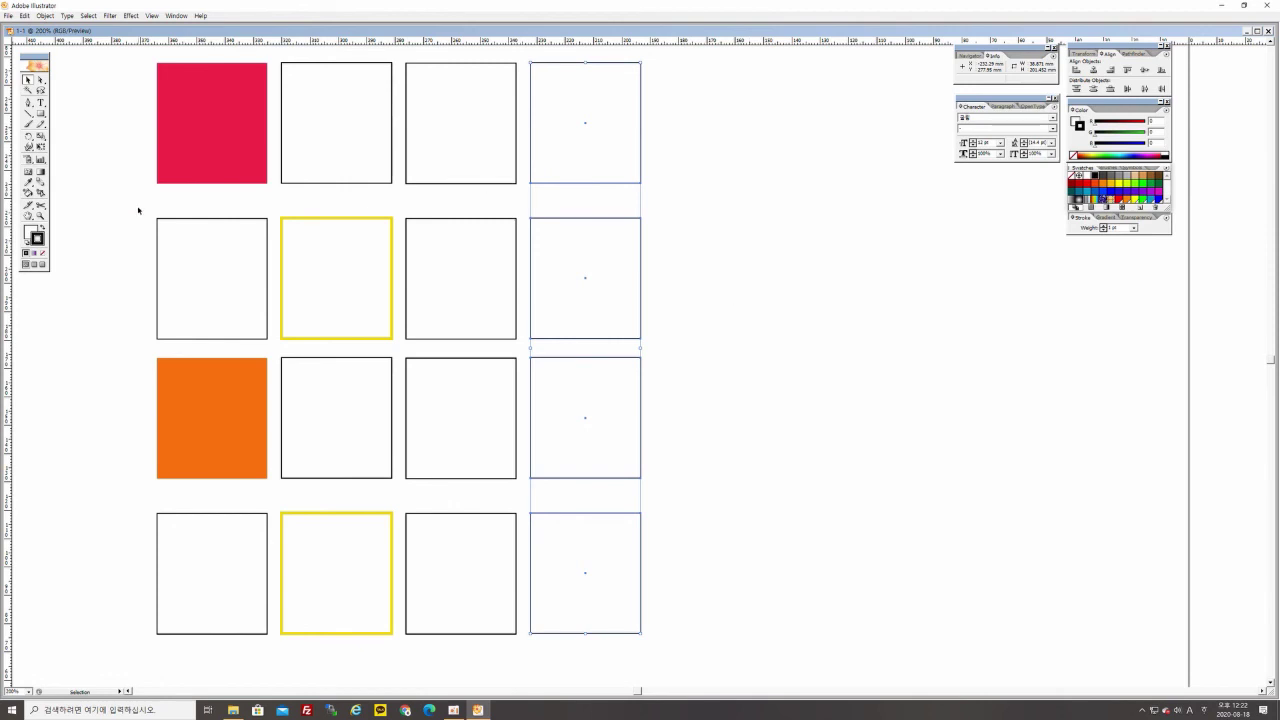
{"action": "left_click", "coordinate": [30, 232]}
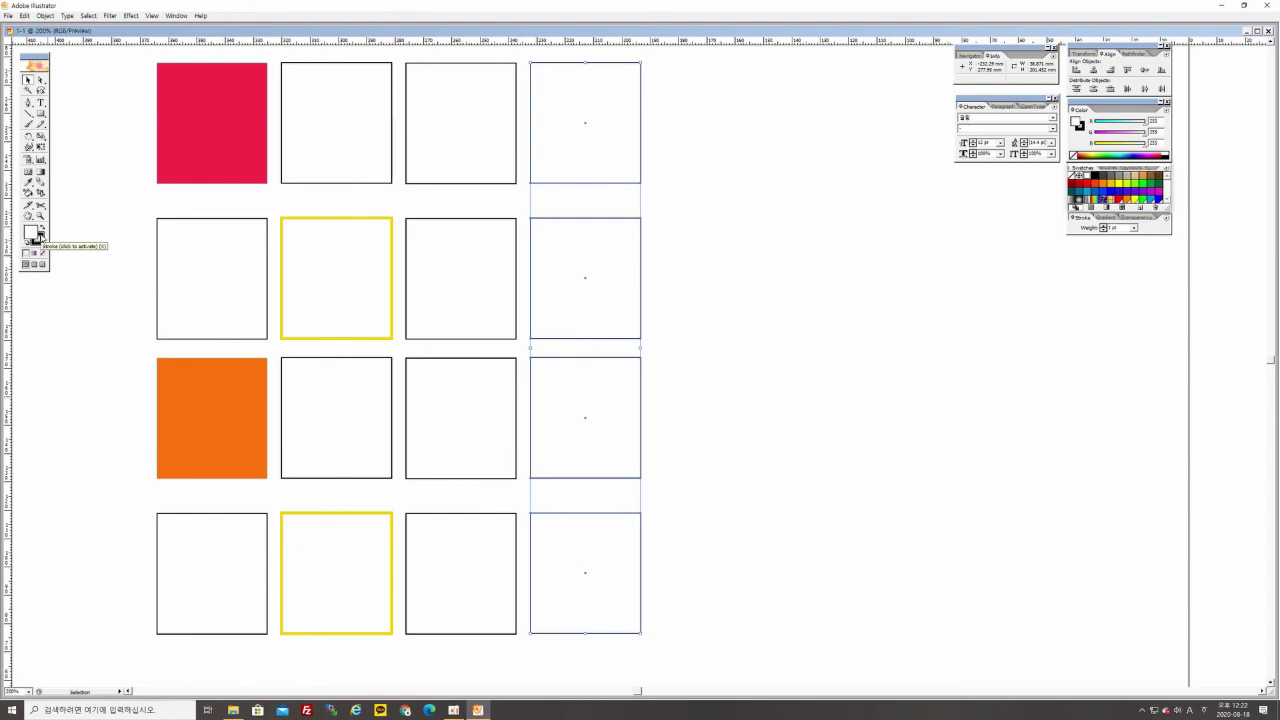
{"action": "left_click", "coordinate": [39, 238]}
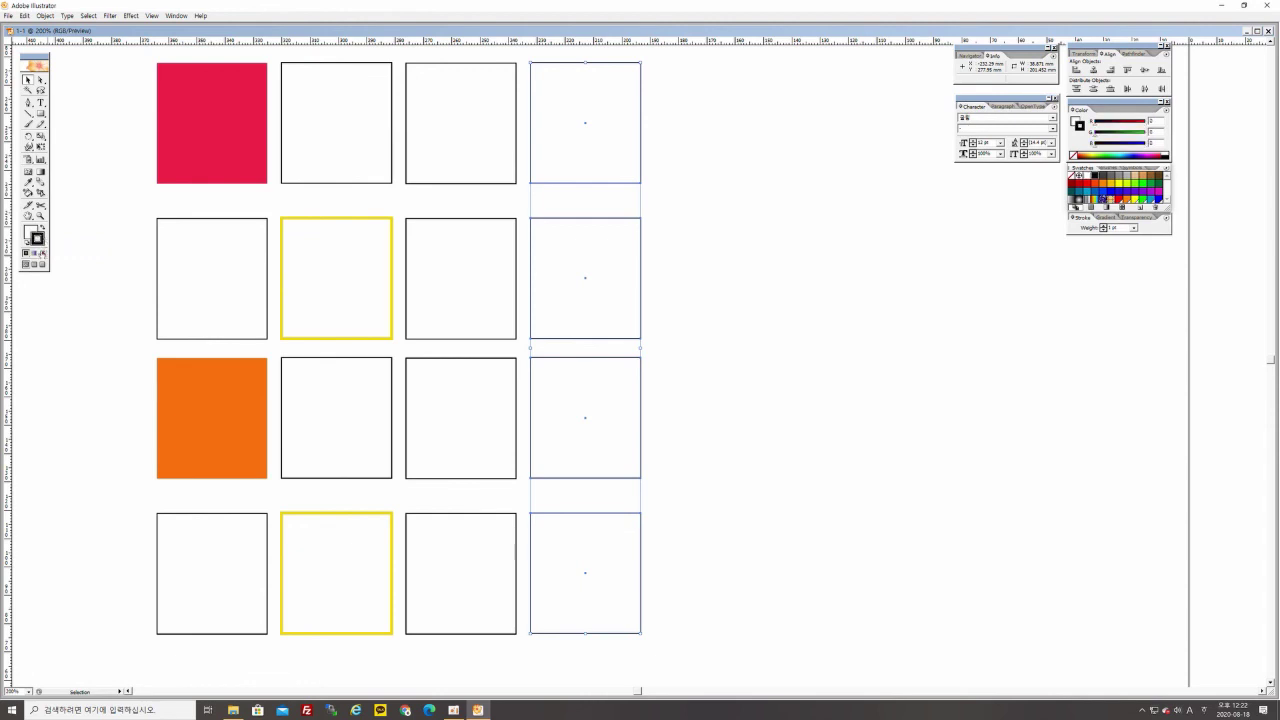
{"action": "left_click", "coordinate": [33, 234]}
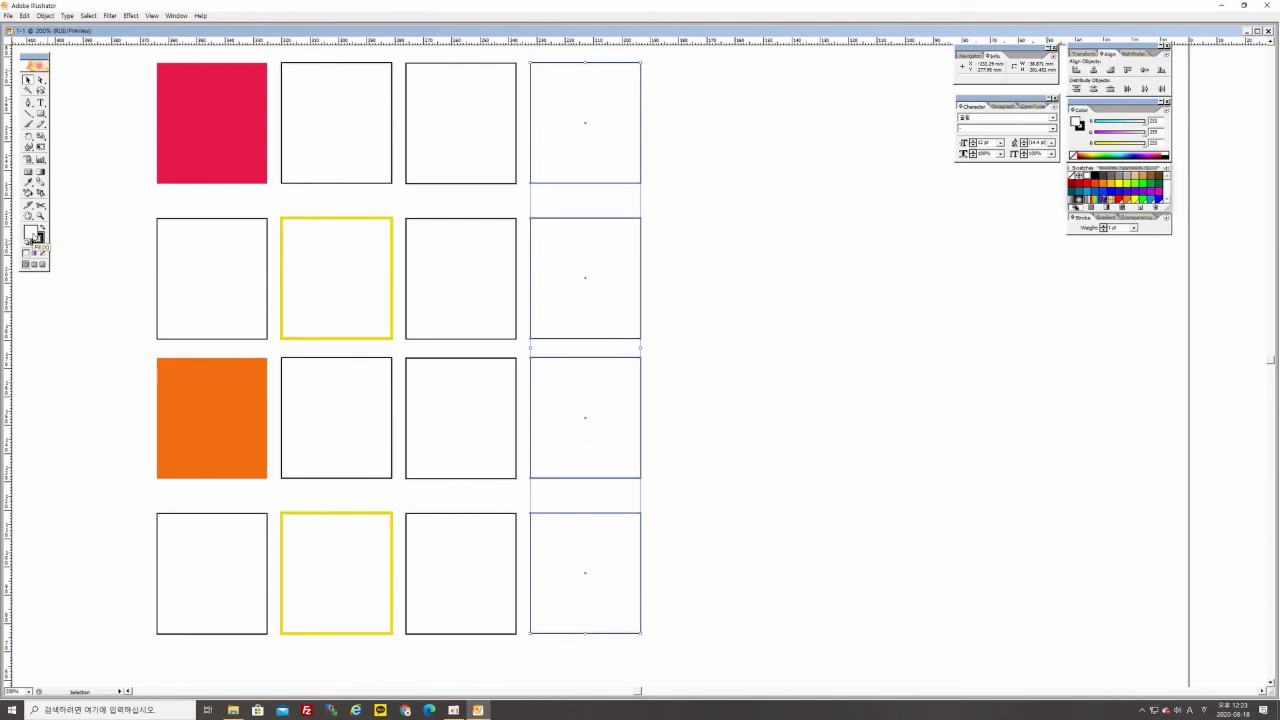
Step: Fill the four selected rectangles with the solid dark green swatch
{"action": "double_click", "coordinate": [34, 237]}
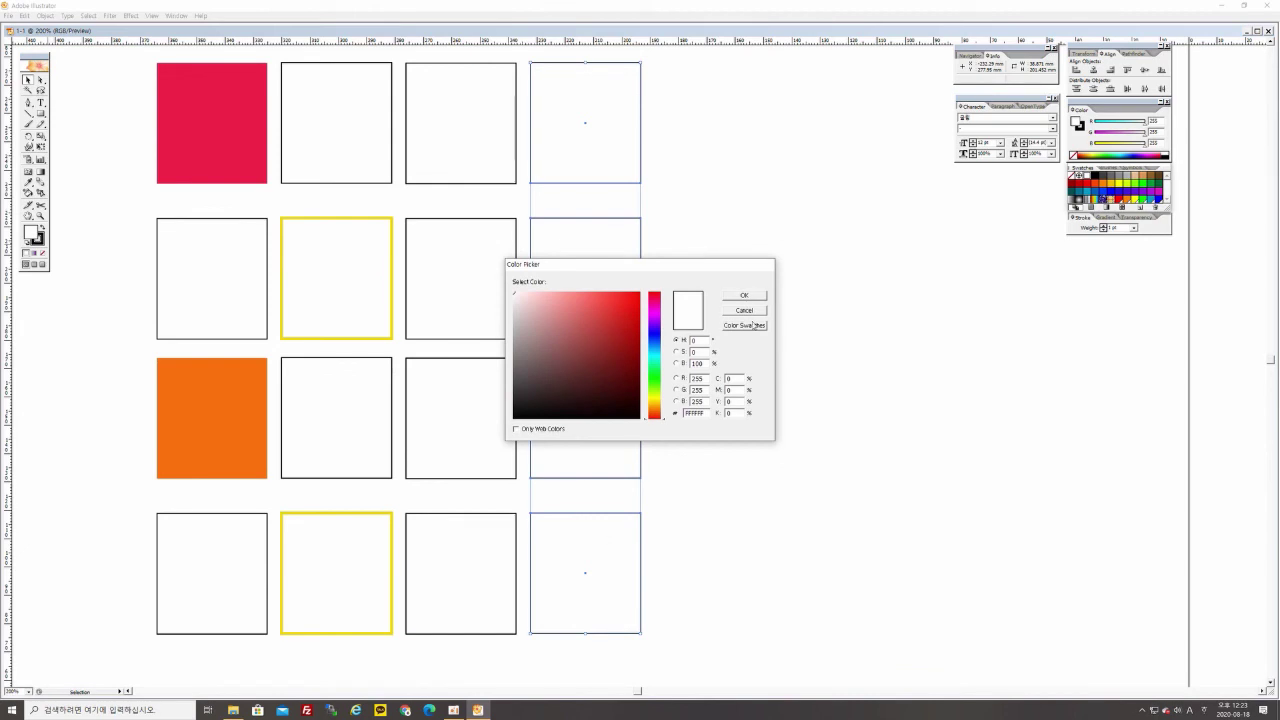
{"action": "left_click", "coordinate": [745, 311]}
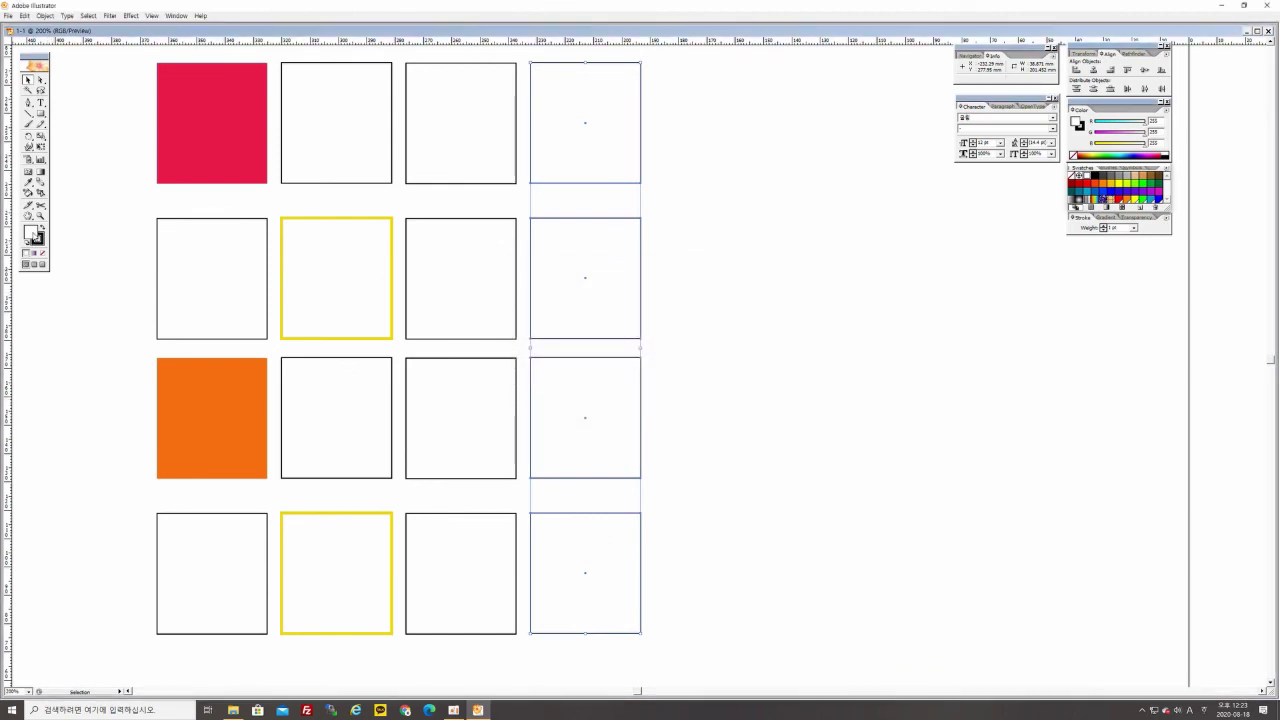
{"action": "left_click", "coordinate": [1143, 185]}
{"action": "left_click", "coordinate": [1157, 185]}
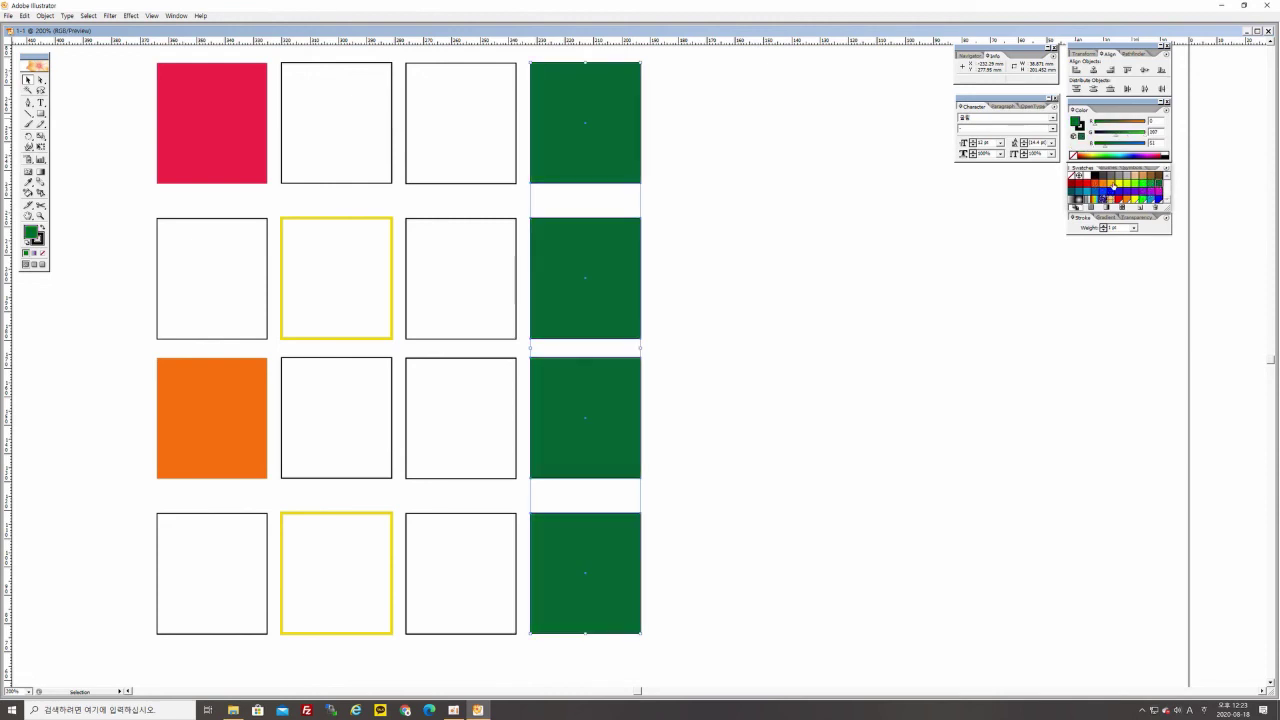
Step: Give the four selected rectangles a gradient fill running from Chartreuse Green at the start to dark green at the end
{"action": "left_click", "coordinate": [36, 256]}
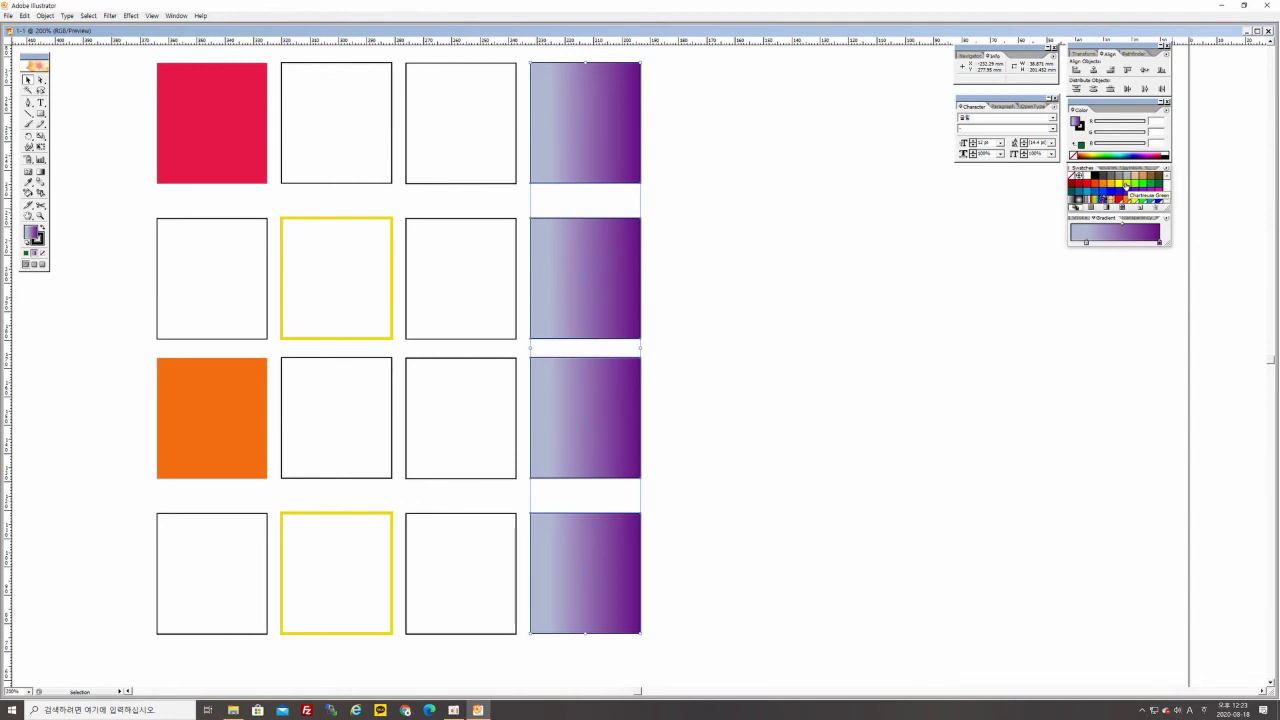
{"action": "left_click_drag", "start_coordinate": [1103, 212], "coordinate": [1088, 246]}
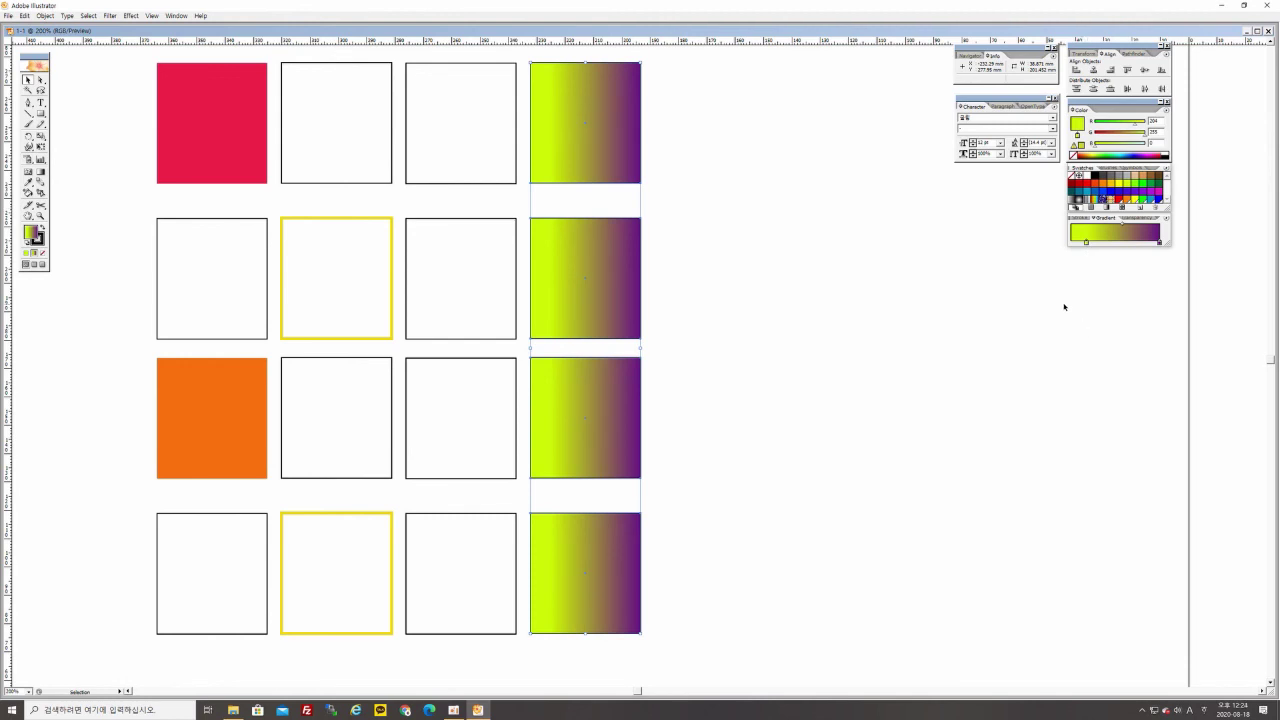
{"action": "left_click_drag", "start_coordinate": [1158, 184], "coordinate": [1161, 244]}
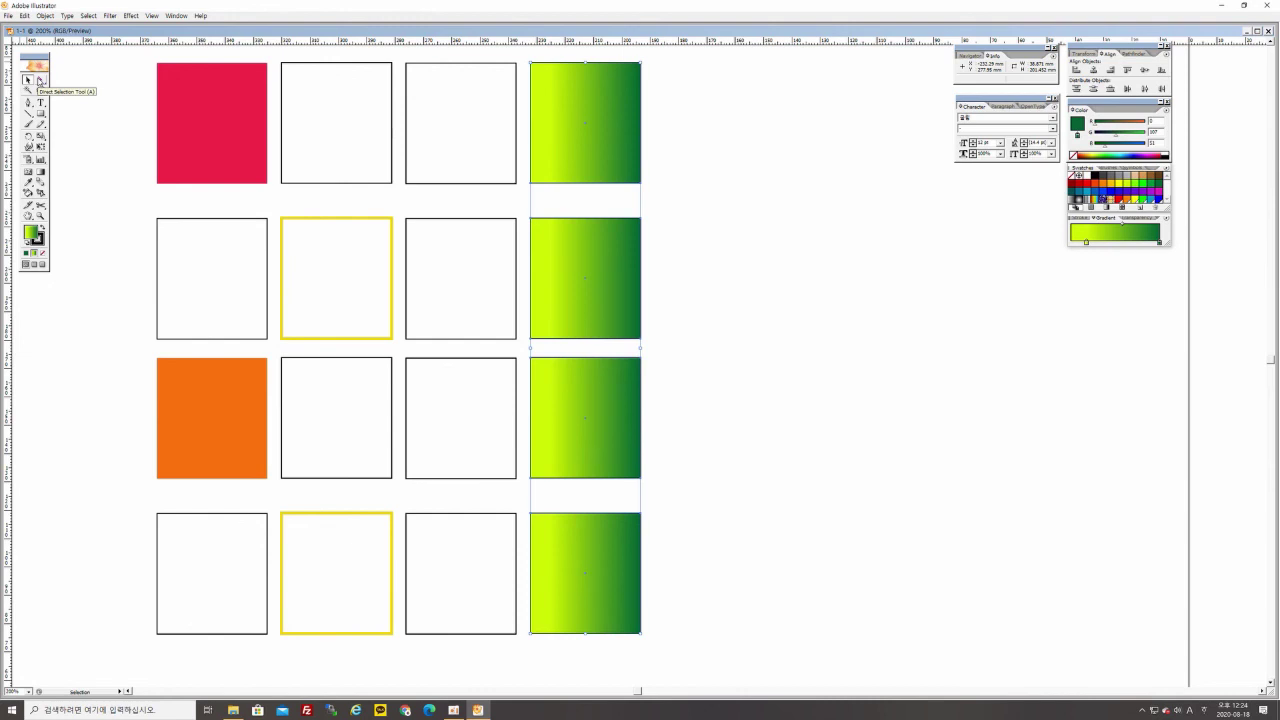
Step: Remove the stroke from the four gradient-filled rectangles and deselect them
{"action": "left_click", "coordinate": [38, 238]}
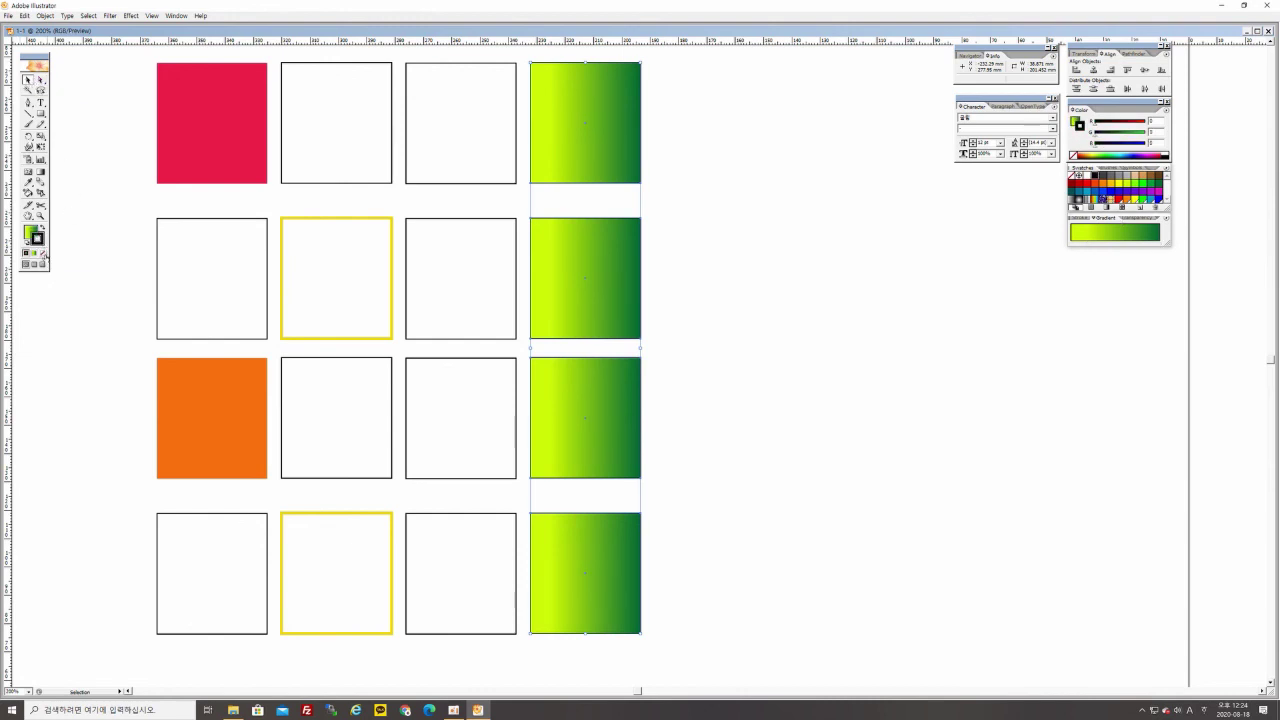
{"action": "left_click", "coordinate": [42, 254]}
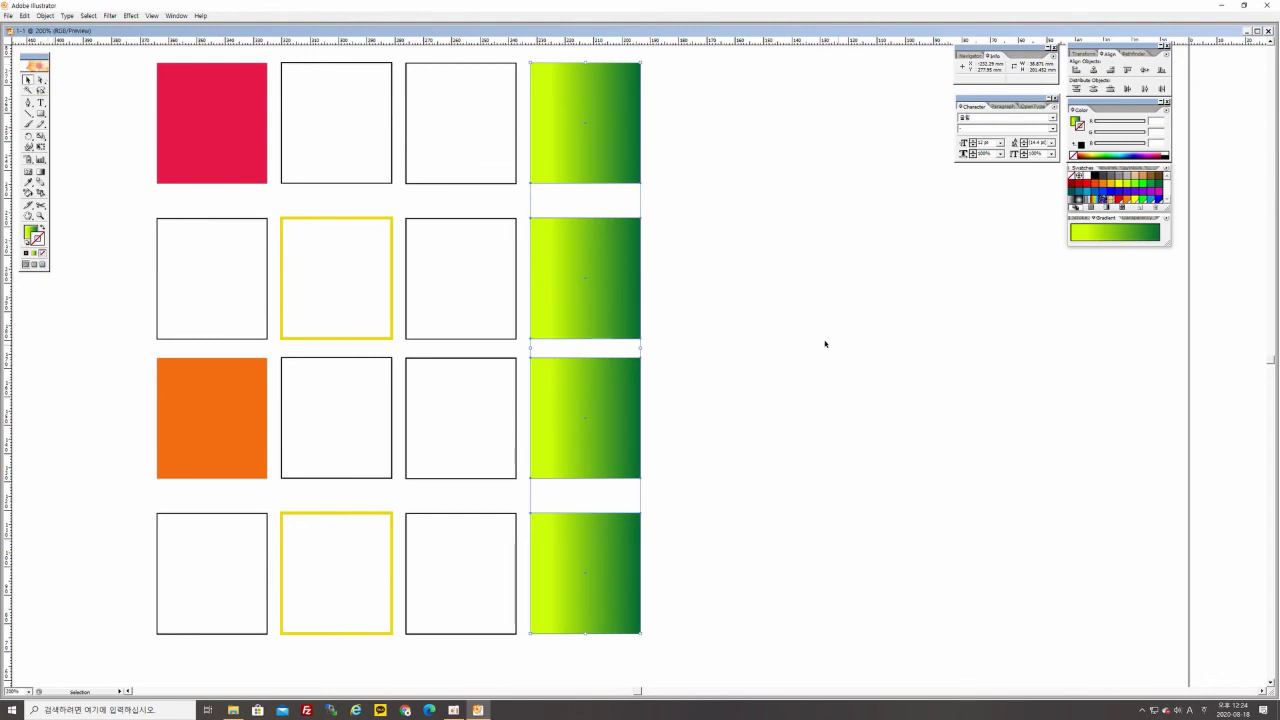
{"action": "left_click", "coordinate": [720, 243]}
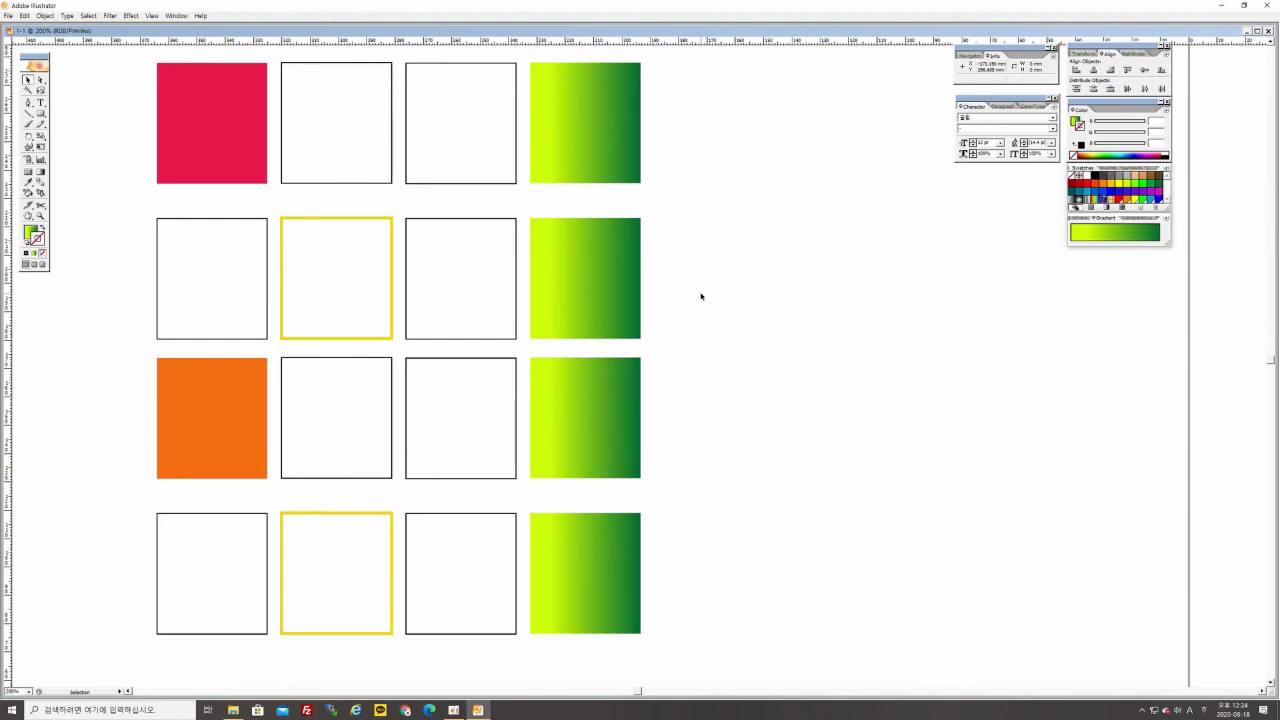
{"action": "key", "text": "ctrl+minus"}
{"action": "key", "text": "ctrl+minus"}
{"action": "key", "text": "ctrl+minus"}
{"action": "key", "text": "ctrl+plus"}
{"action": "key", "text": "ctrl+plus"}
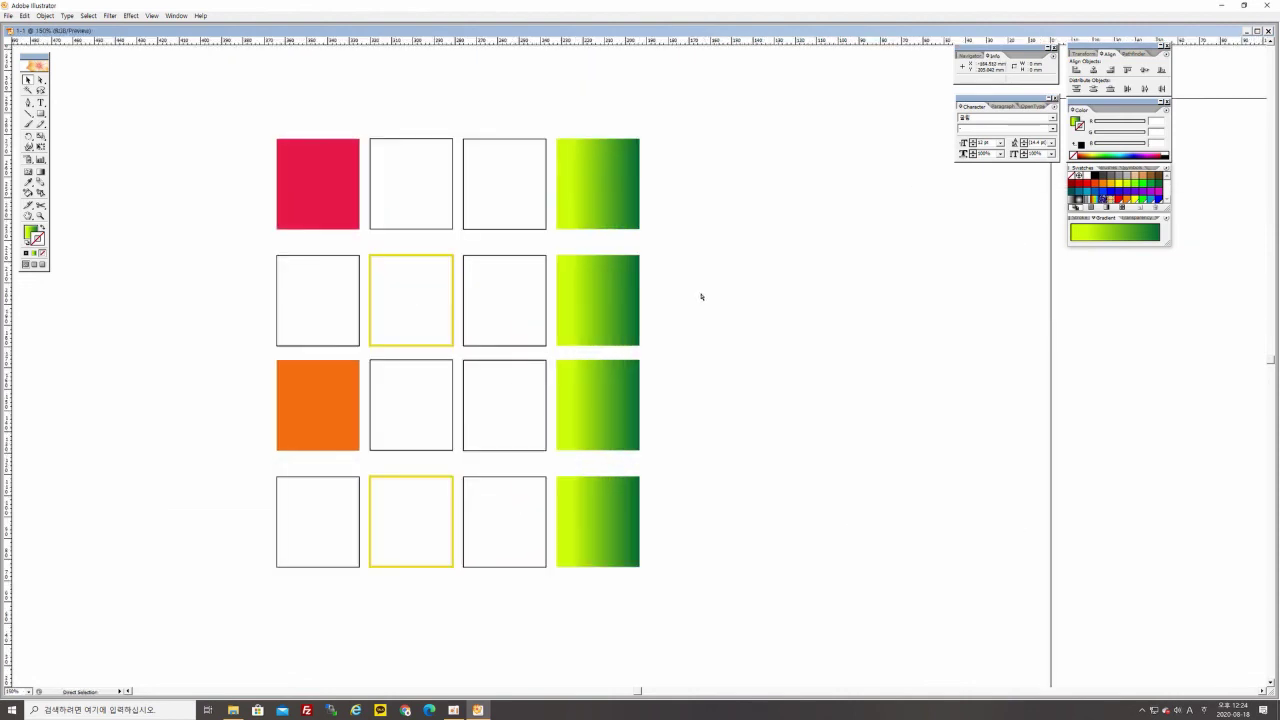
{"action": "left_click_drag", "start_coordinate": [527, 402], "coordinate": [434, 383]}
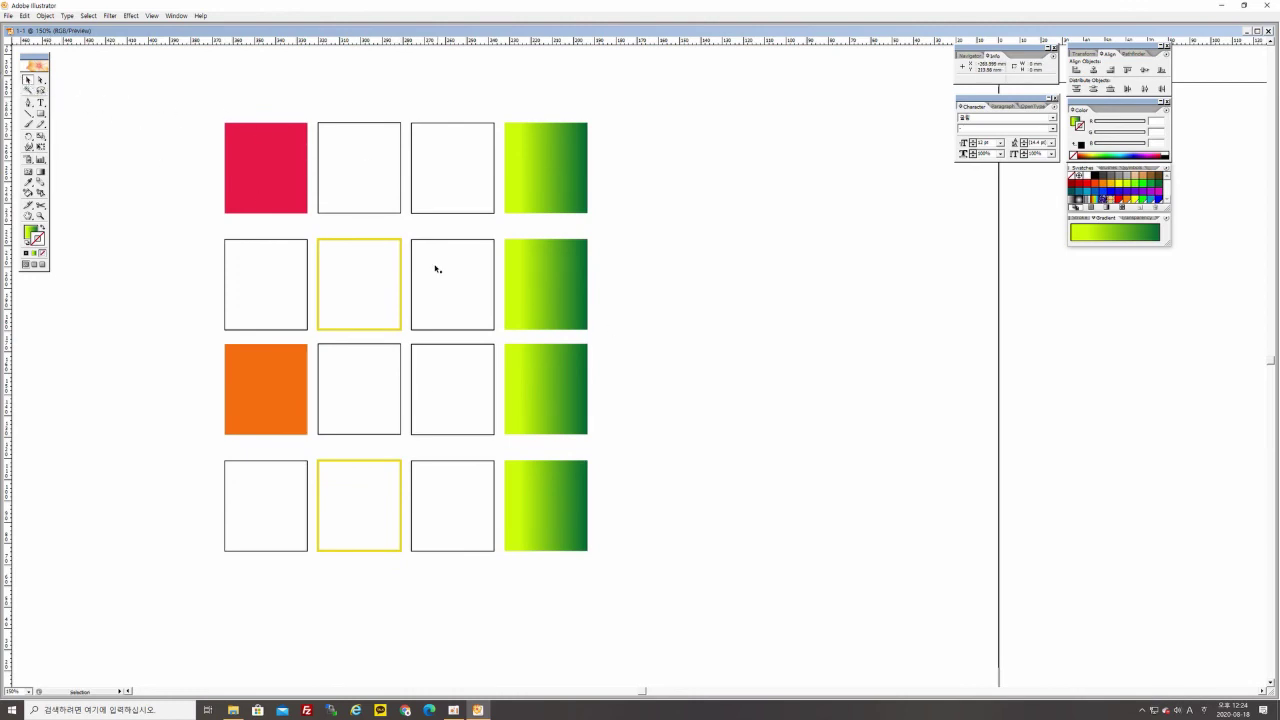
{"action": "left_click_drag", "start_coordinate": [378, 282], "coordinate": [349, 258]}
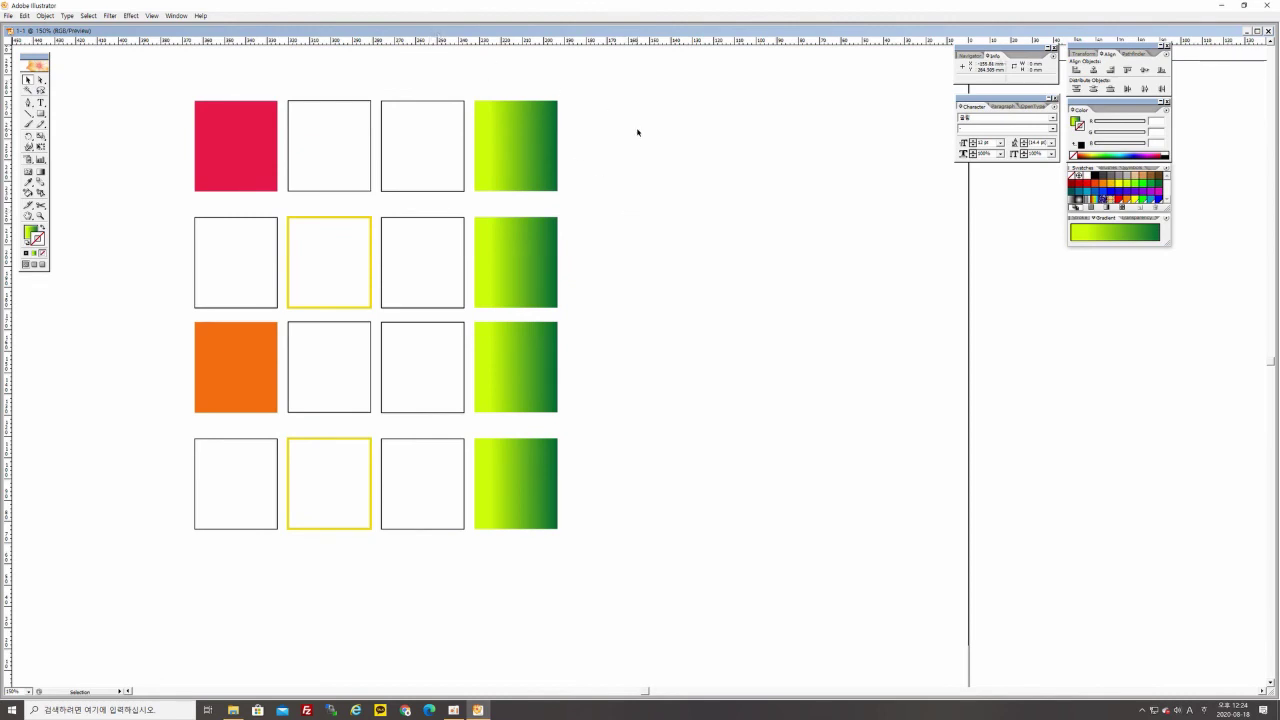
{"action": "left_click_drag", "start_coordinate": [603, 134], "coordinate": [649, 157]}
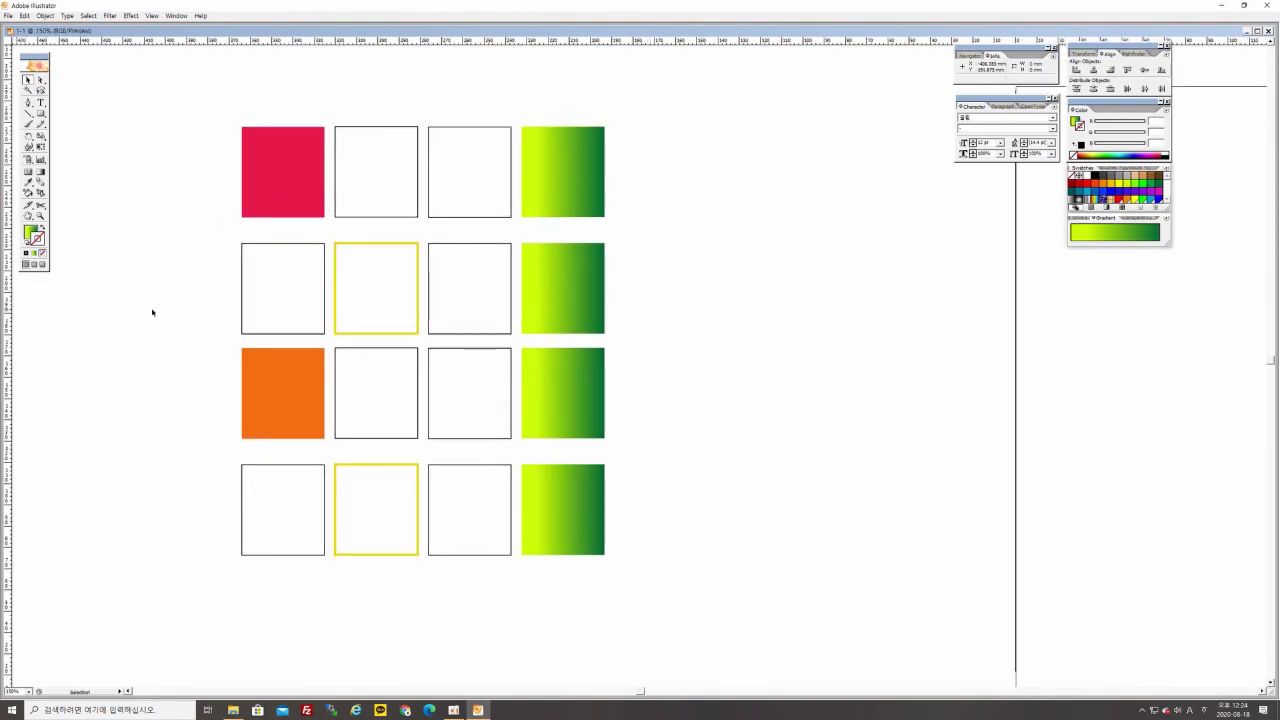